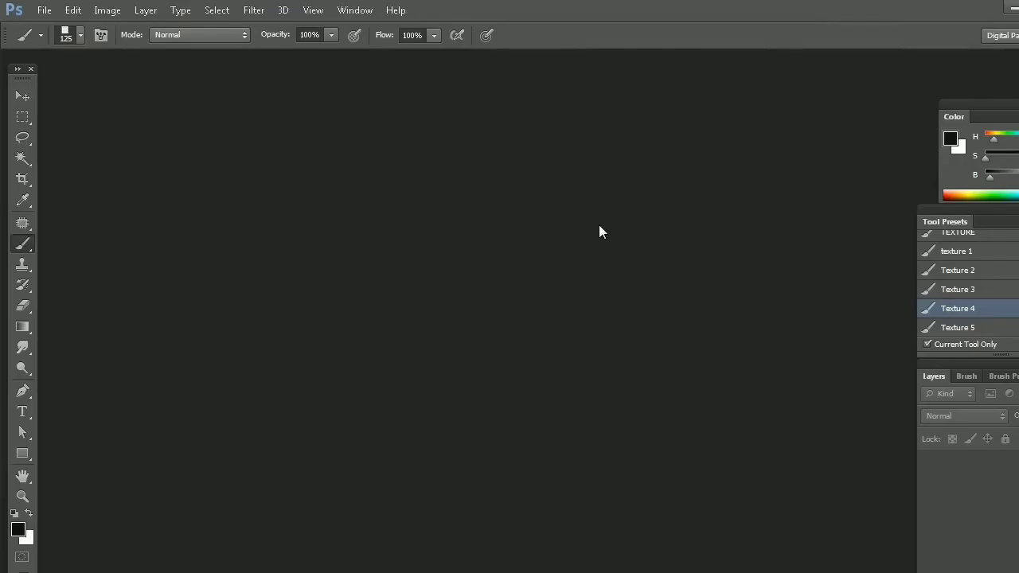
Step: Create a new document using the International Paper A4 preset
key(ctrl+n)
text(Colour Parrot)
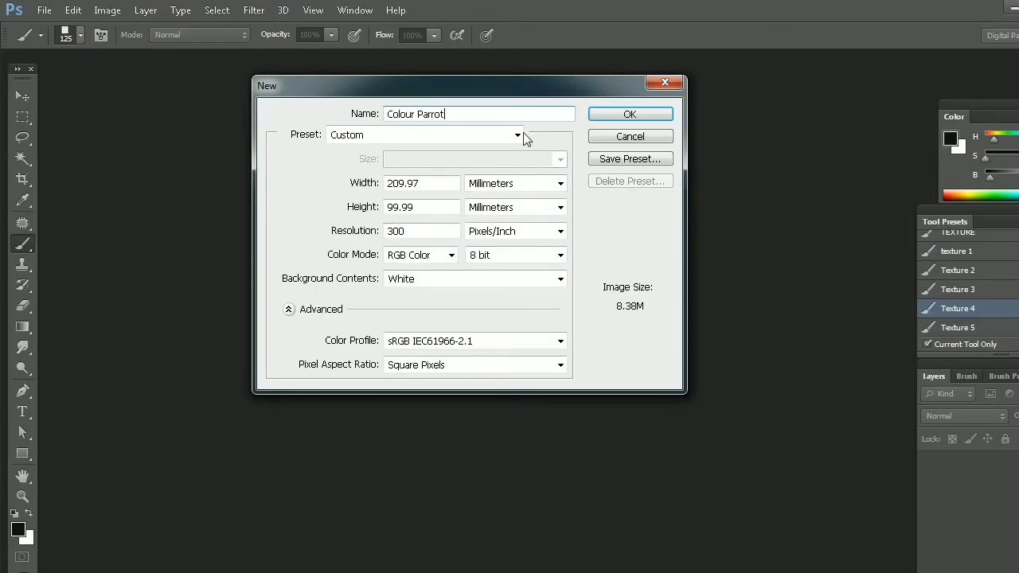
click(518, 135)
click(509, 242)
click(630, 113)
Step: Convert the Background into Layer 0 and add an empty layer above it
double_click(993, 467)
key(Return)
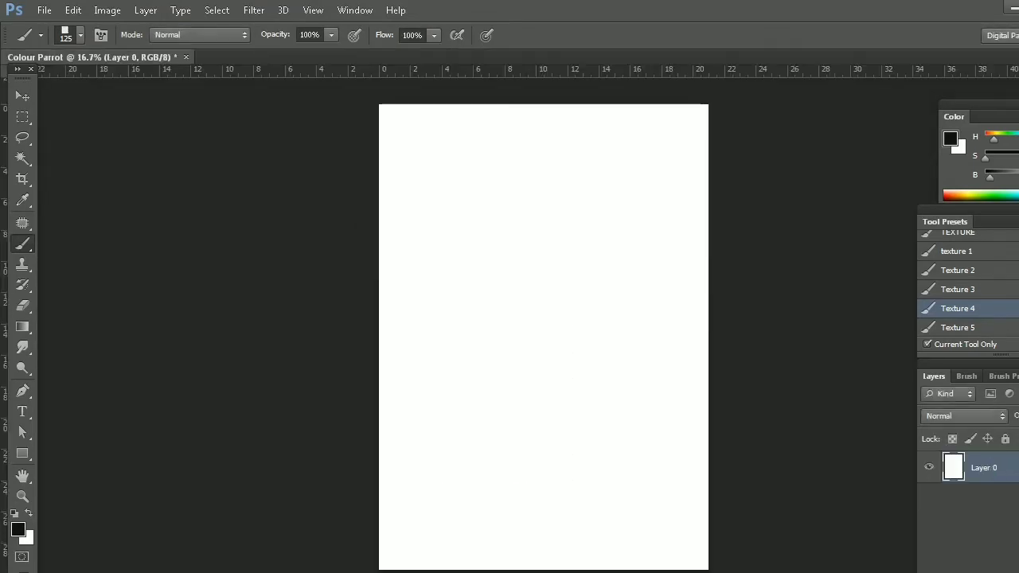
key(ctrl+shift+alt+n)
Step: Try the Sketch brush preset with a test stroke, then delete the test layer
scroll(960, 273, up, 2)
click(952, 270)
drag(603, 261, 585, 294)
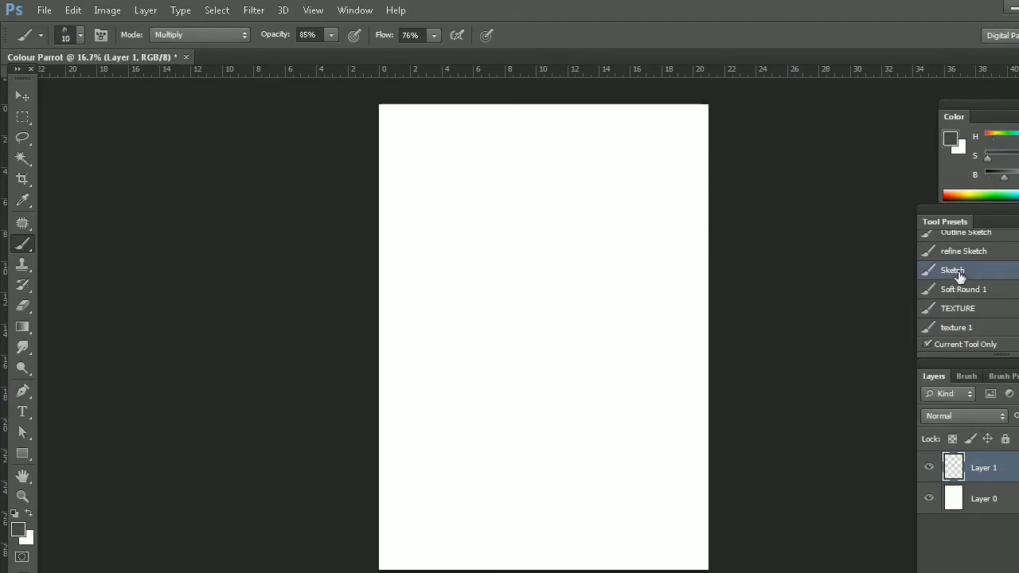
scroll(593, 328, up, 2)
scroll(571, 317, right, 3)
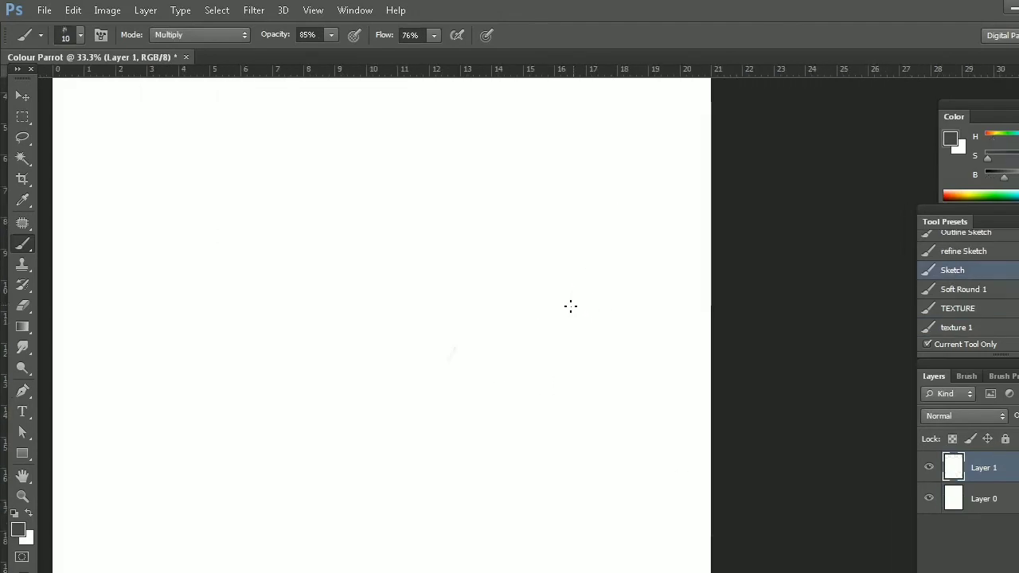
key(Delete)
Step: Add a new layer named sketch and enlarge the brush
key(ctrl+shift+alt+n)
double_click(985, 468)
text(sketch)
key(Return)
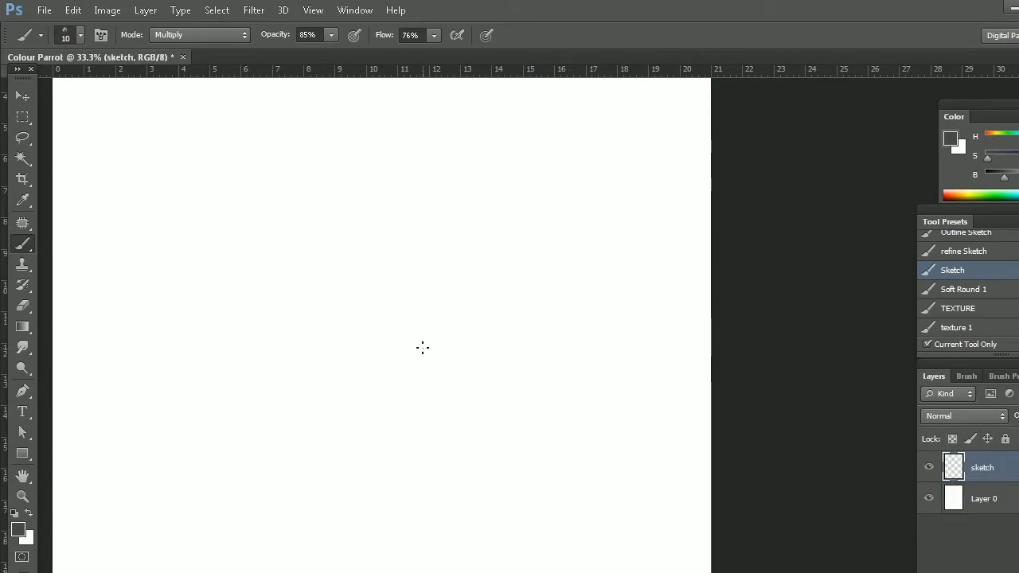
key(bracketright)
key(bracketright)
key(bracketright)
scroll(393, 285, left, 4)
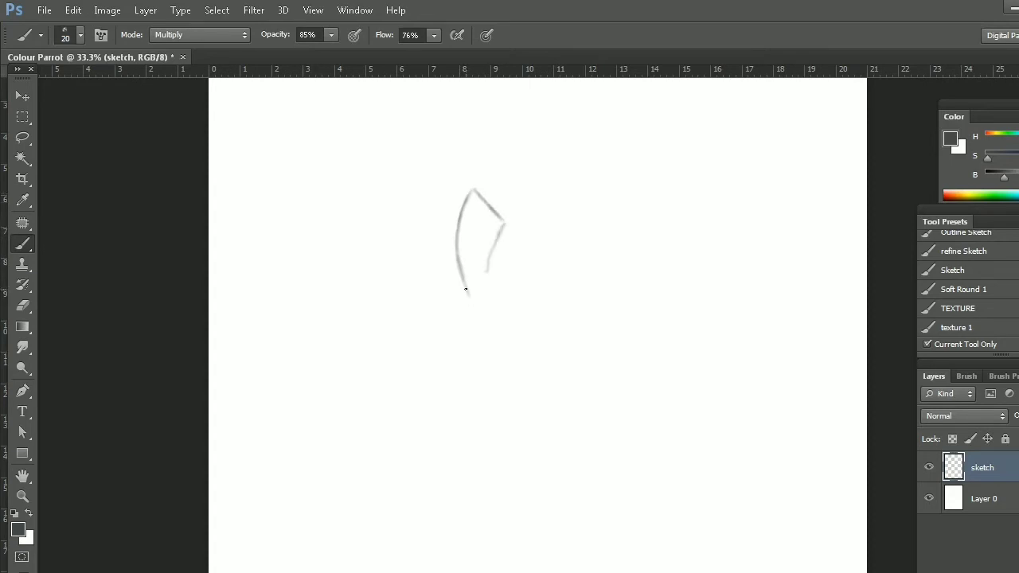
Step: Sketch the beak curve and tip, top of the head, lower beak edge and back of the head
drag(485, 271, 492, 316)
drag(544, 278, 496, 354)
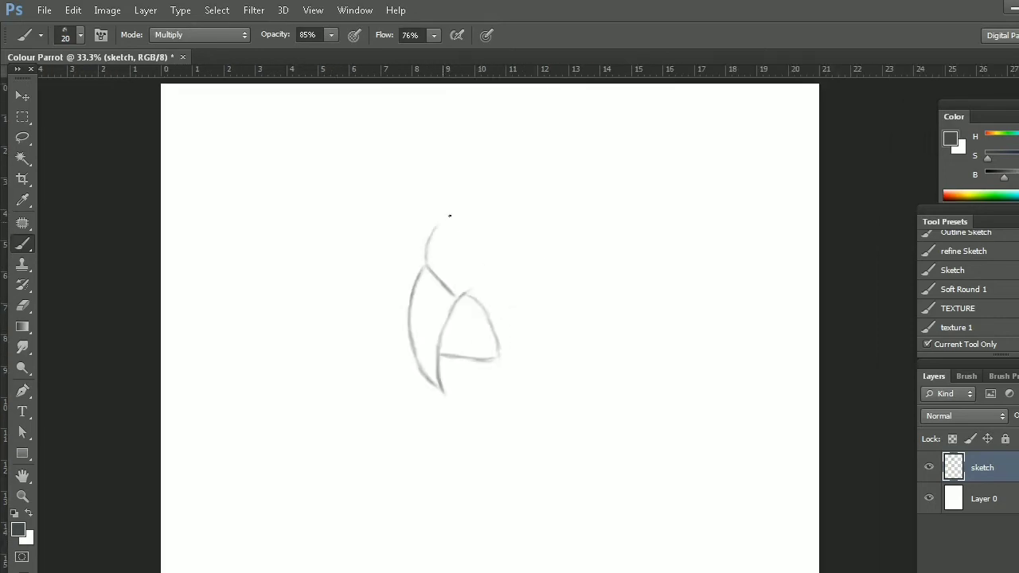
drag(538, 193, 597, 217)
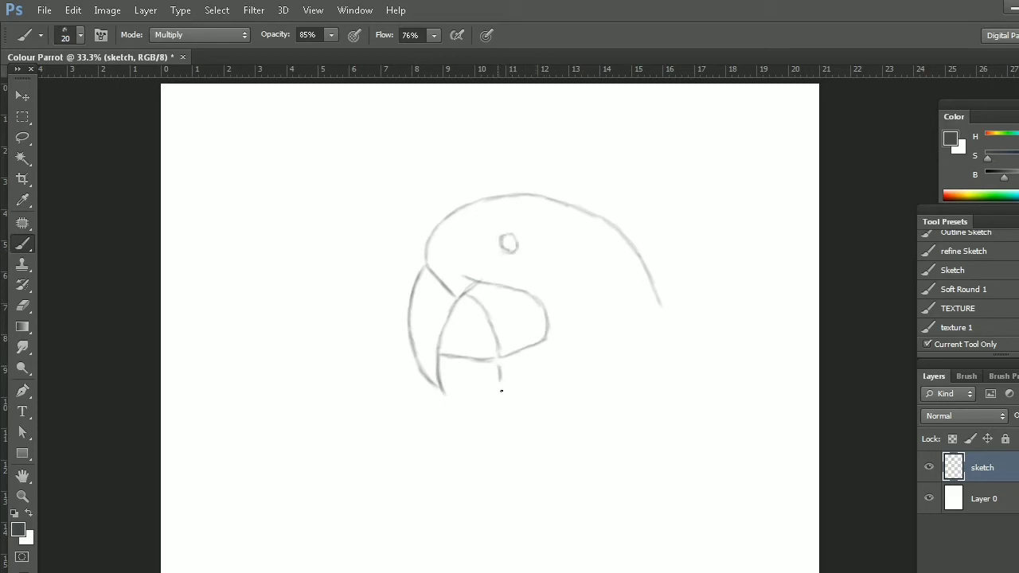
drag(489, 426, 543, 408)
drag(544, 299, 556, 402)
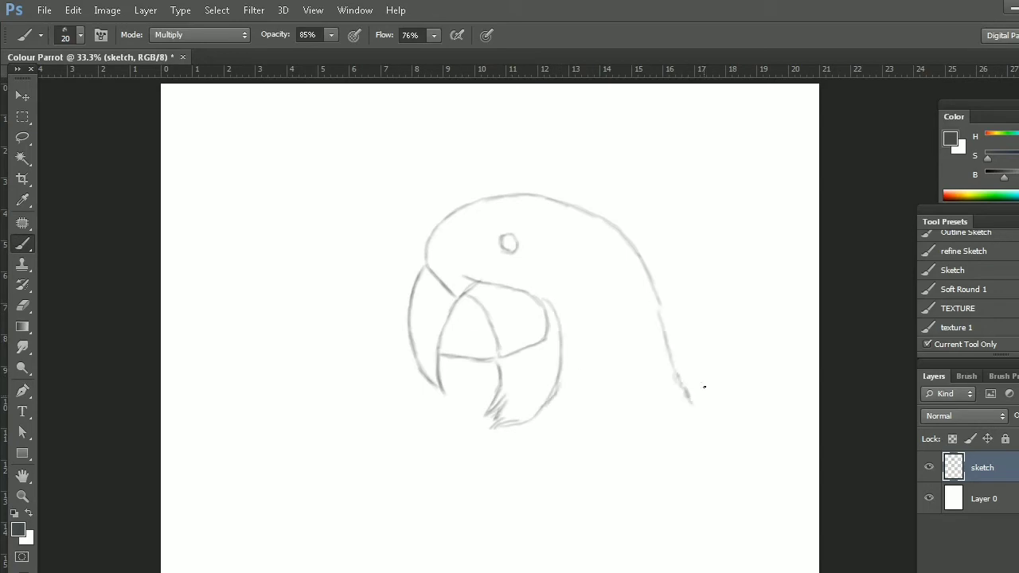
Step: With a larger brush, outline the neck, front of the body, chest, back and outer wing edge
key(ctrl+minus)
scroll(578, 348, down, 3)
key(bracketright)
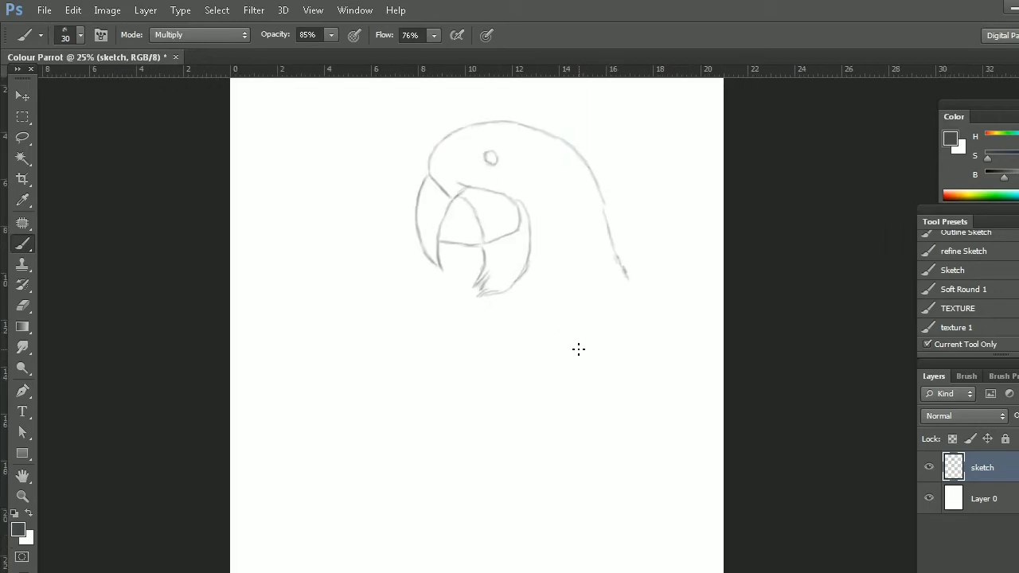
drag(462, 315, 403, 541)
key(ctrl+minus)
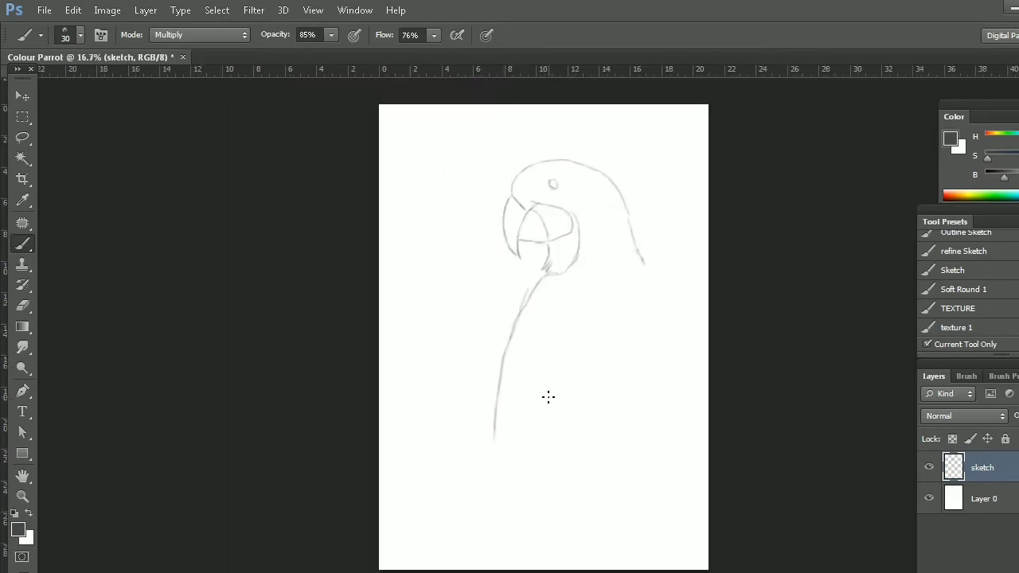
drag(493, 434, 489, 525)
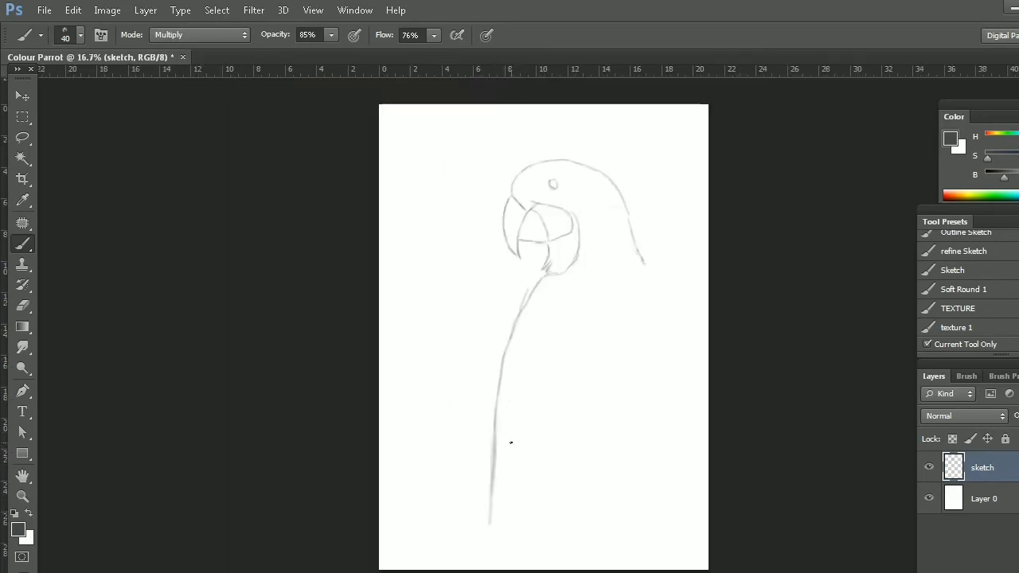
drag(516, 310, 495, 345)
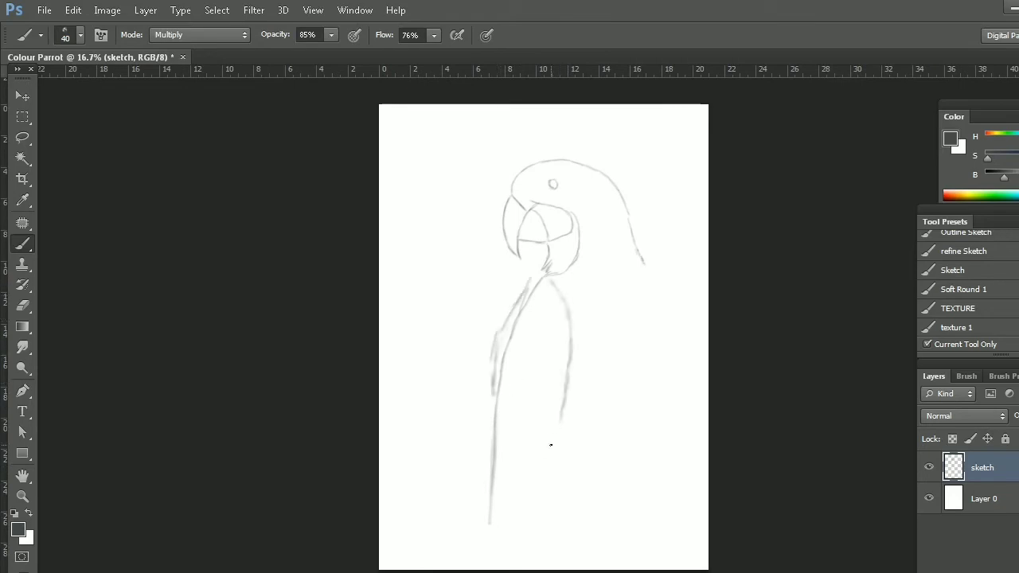
drag(550, 446, 517, 556)
drag(491, 502, 488, 557)
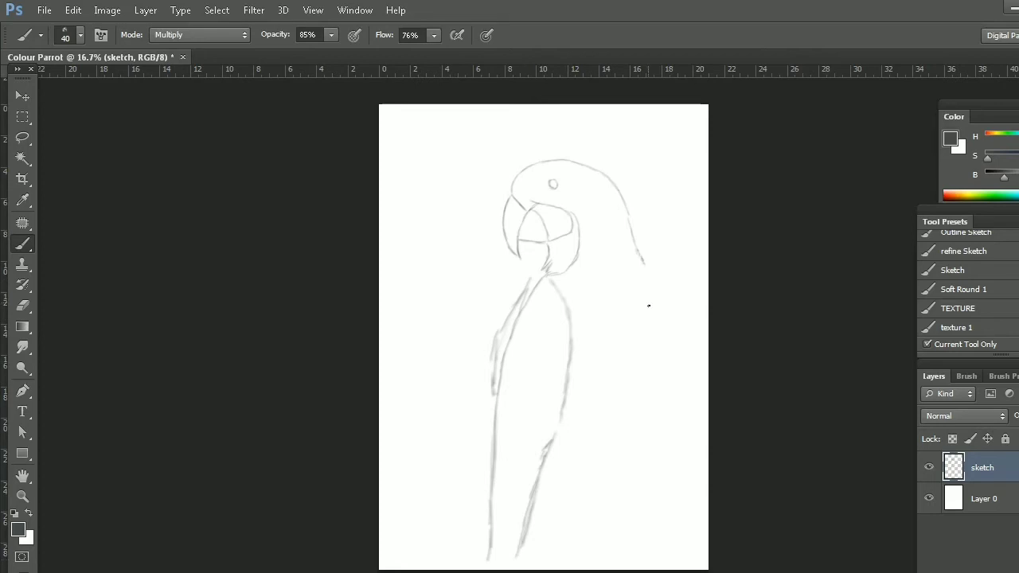
drag(651, 288, 657, 338)
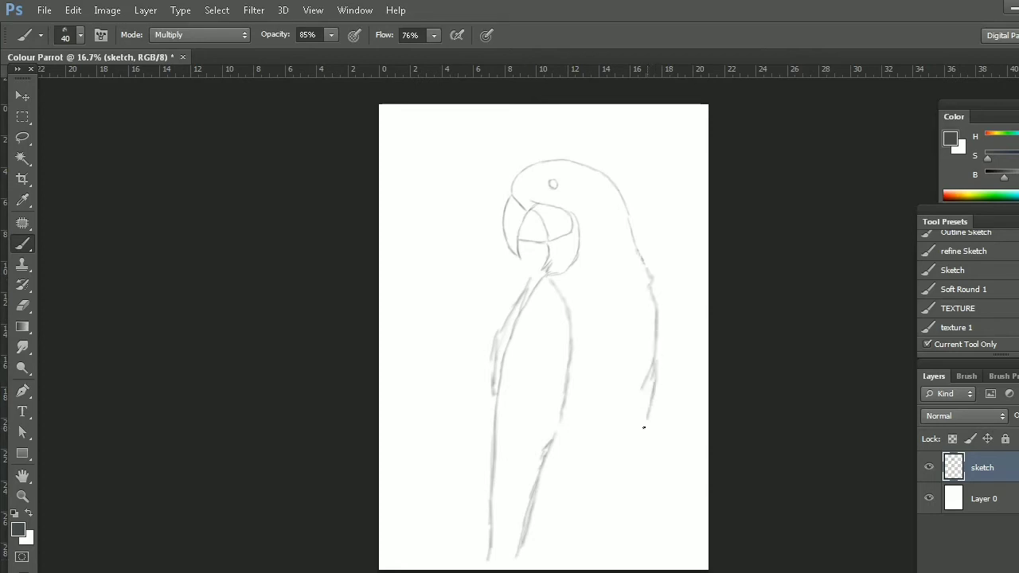
drag(639, 462, 628, 532)
mouse_move(682, 325)
mouse_down()
mouse_move(683, 378)
mouse_move(651, 523)
mouse_move(611, 558)
mouse_up()
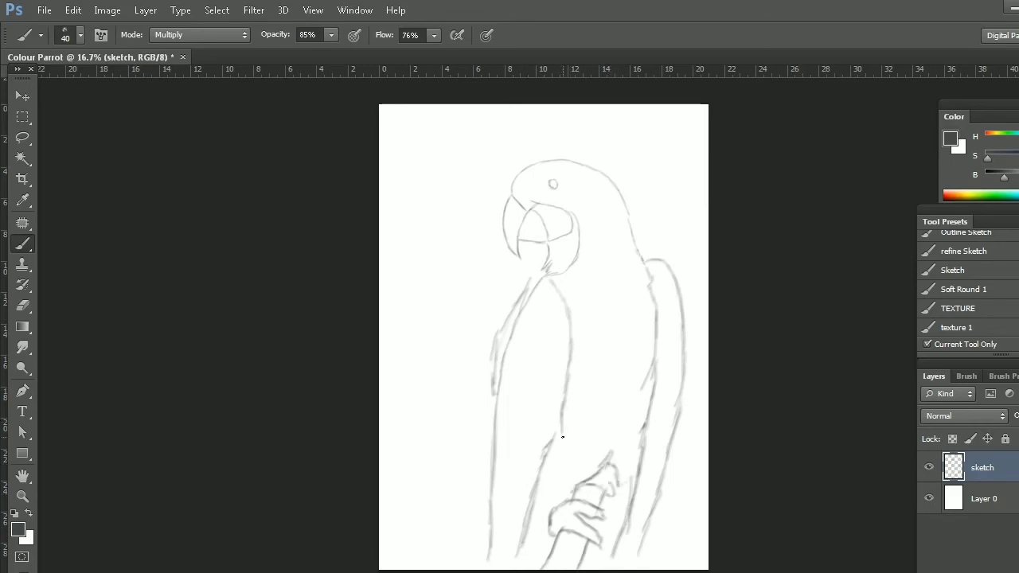
Step: Hatch curved feather lines across the chest and reinforce the line along the back
mouse_move(526, 372)
mouse_down()
mouse_move(548, 430)
mouse_move(512, 484)
mouse_up()
drag(516, 419, 502, 513)
drag(542, 435, 526, 476)
drag(513, 489, 494, 514)
drag(553, 361, 538, 436)
drag(654, 294, 659, 359)
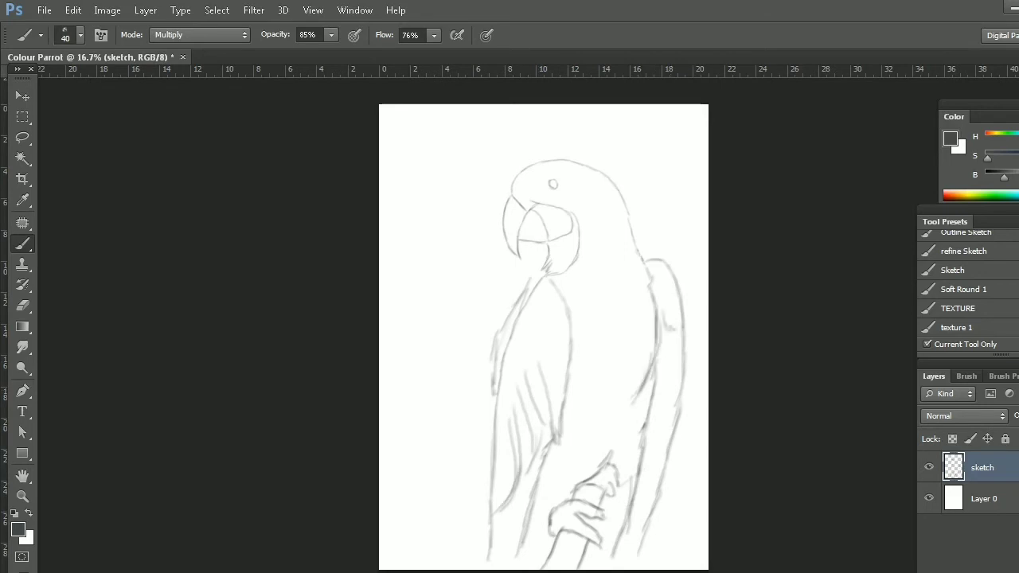
Step: Add a layer named bg and fill it with light grey
key(ctrl+shift+alt+n)
double_click(982, 498)
text(bg)
key(Return)
click(17, 530)
click(205, 318)
click(610, 213)
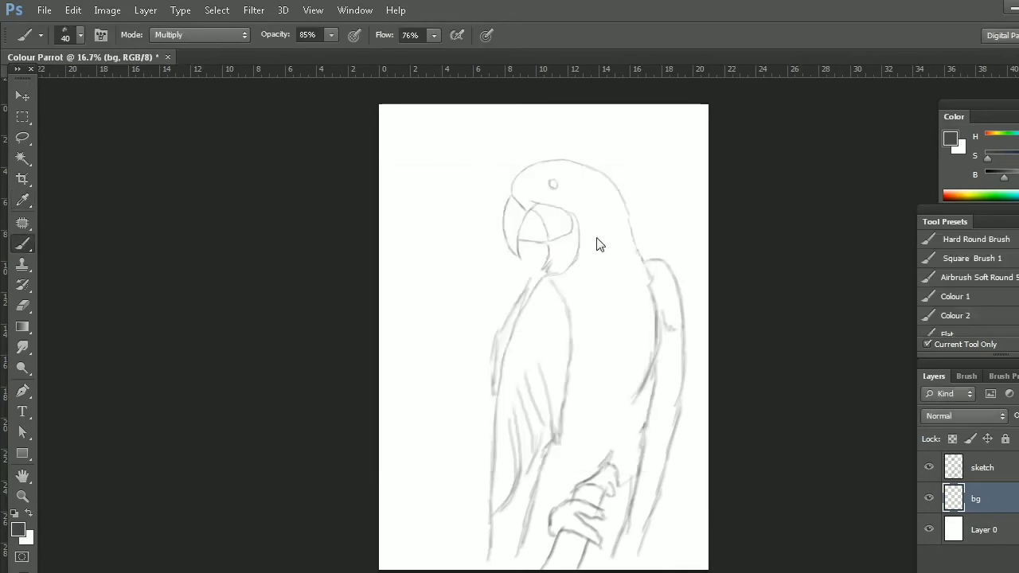
key(alt+BackSpace)
Step: Darken the sketch layer's lines with a Levels adjustment
click(980, 470)
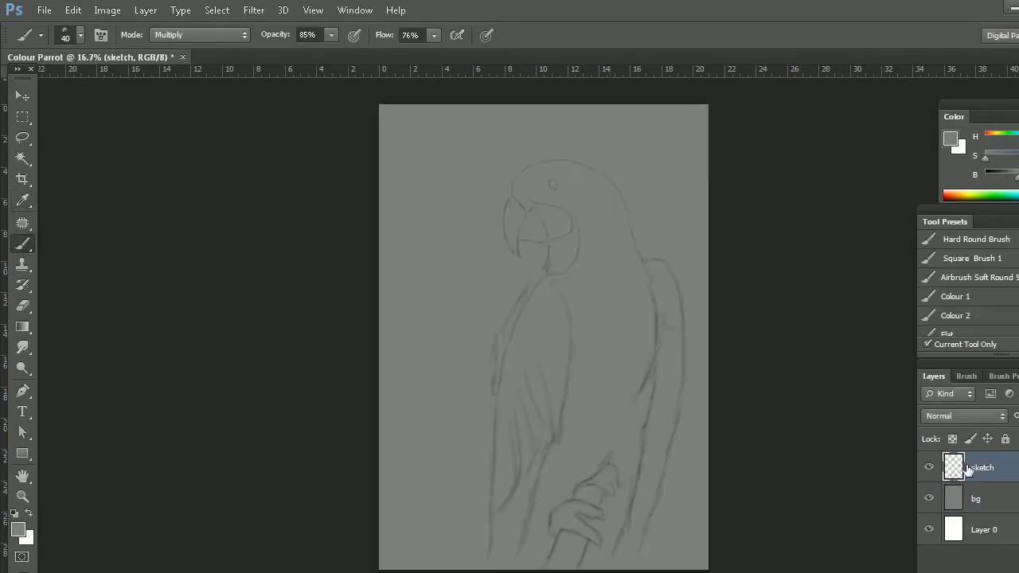
key(ctrl+l)
key(Return)
Step: Zoom in on the parrot's head and drag the colour-wheel image into the document
key(b)
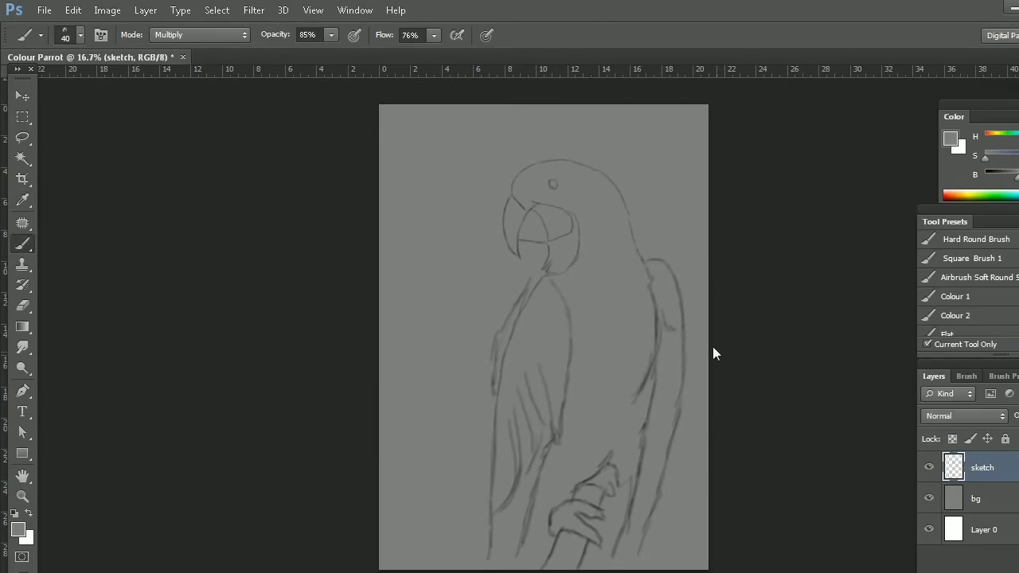
key(z)
drag(582, 278, 522, 329)
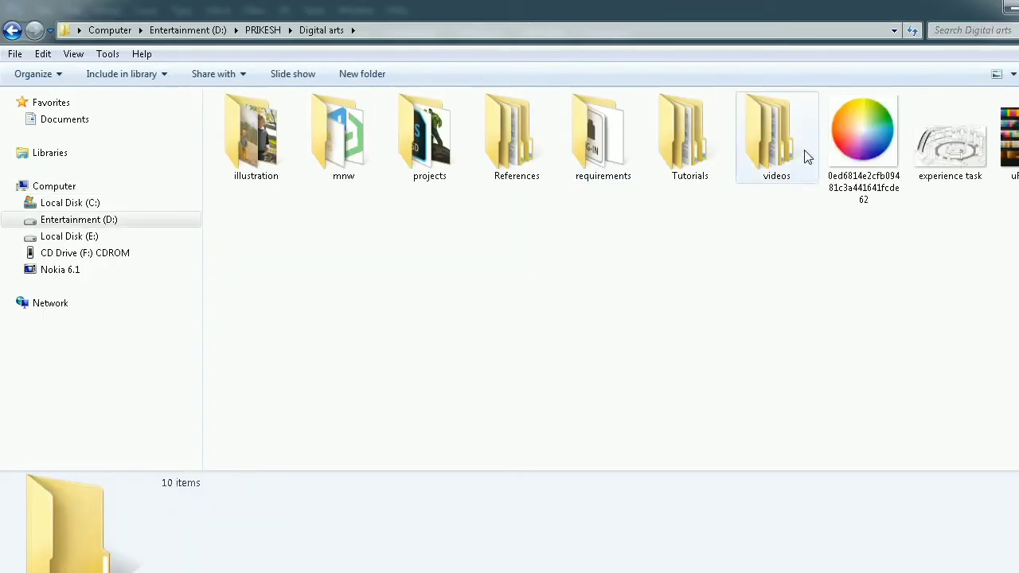
drag(864, 131, 425, 228)
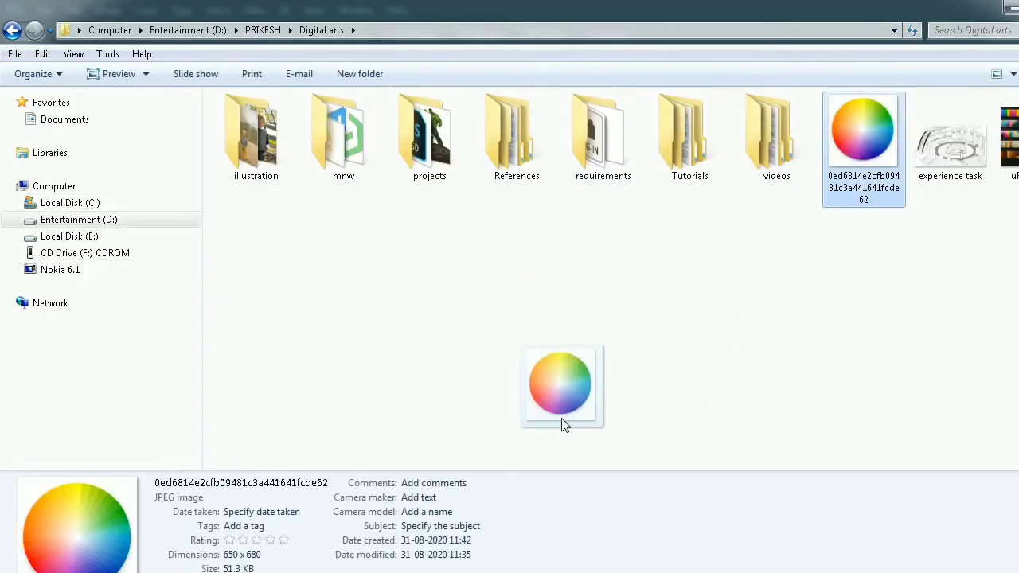
Step: Shrink the colour wheel and move it into the canvas's top-left corner
key(ctrl+0)
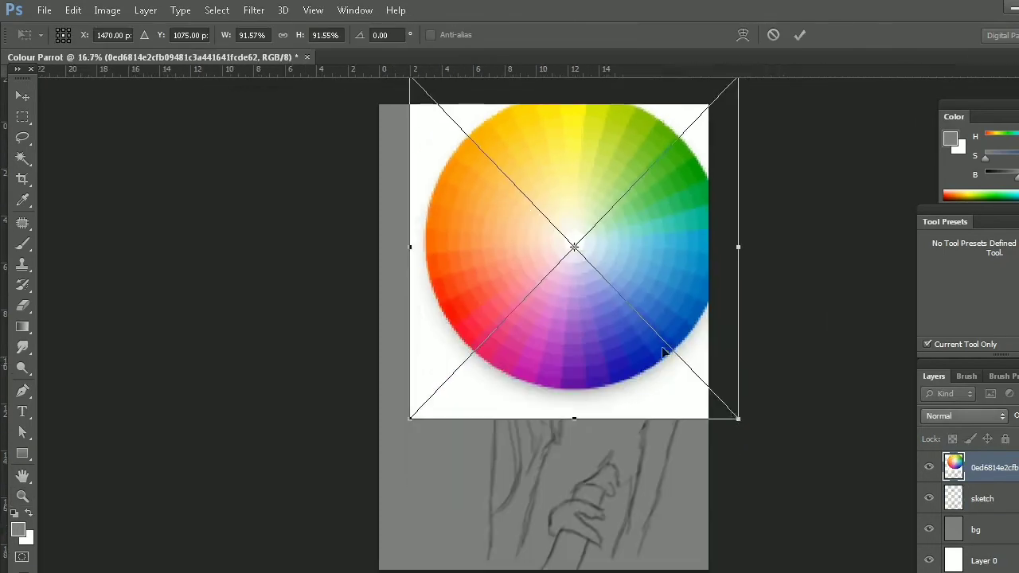
drag(737, 411, 636, 312)
key(Return)
key(z)
click(631, 329)
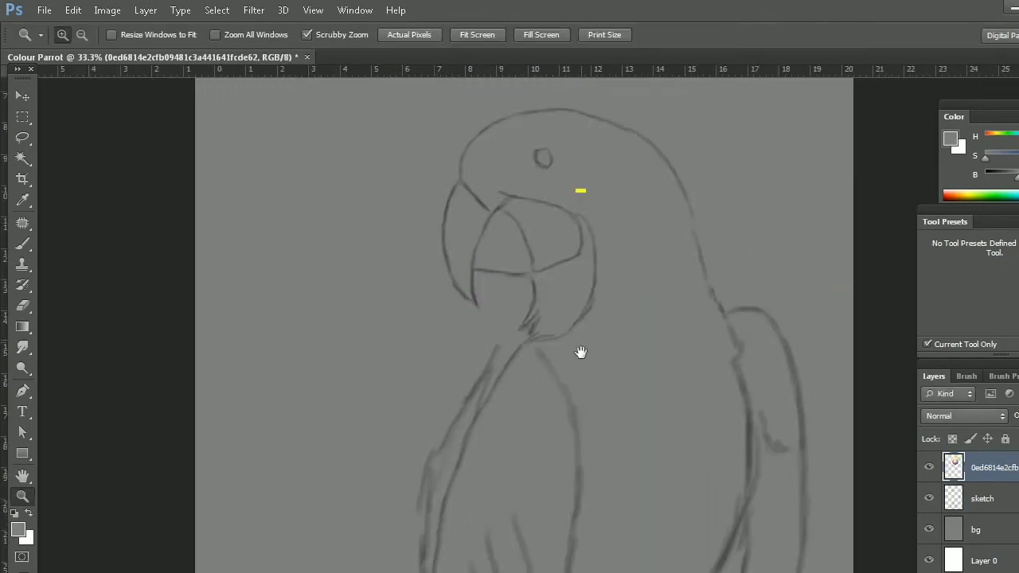
key(v)
drag(562, 398, 390, 314)
key(ctrl+t)
mouse_move(416, 402)
mouse_down()
mouse_move(391, 368)
mouse_move(350, 358)
mouse_up()
key(Return)
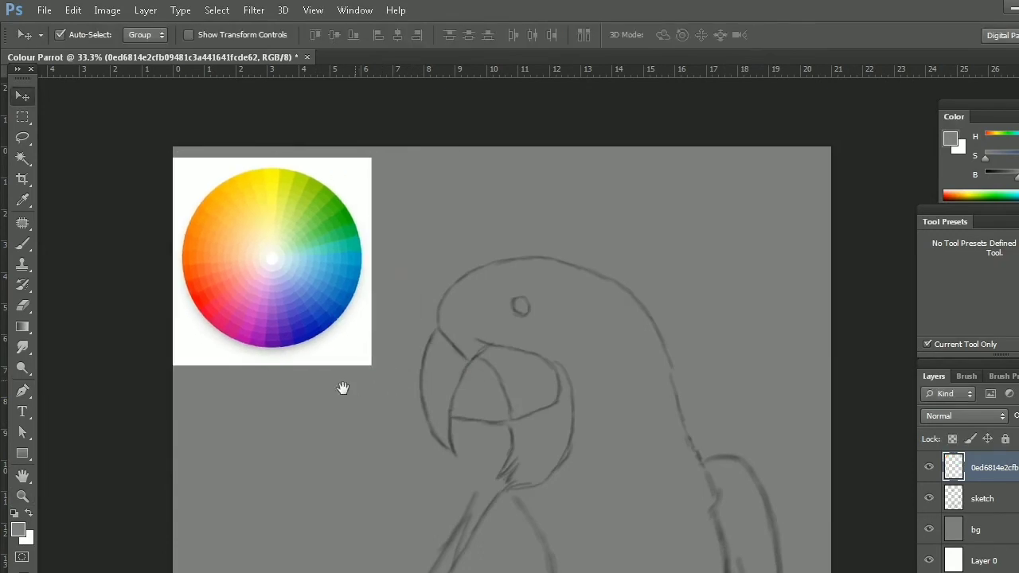
Step: Add a new layer named base colour just above bg
key(ctrl+shift+alt+n)
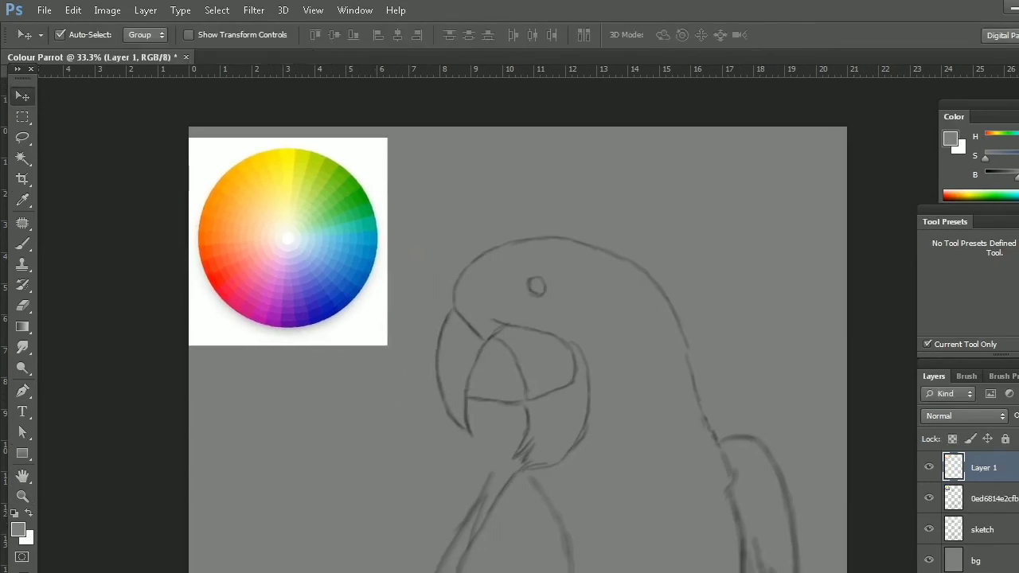
drag(1001, 467, 1003, 515)
double_click(1004, 517)
text(base colour)
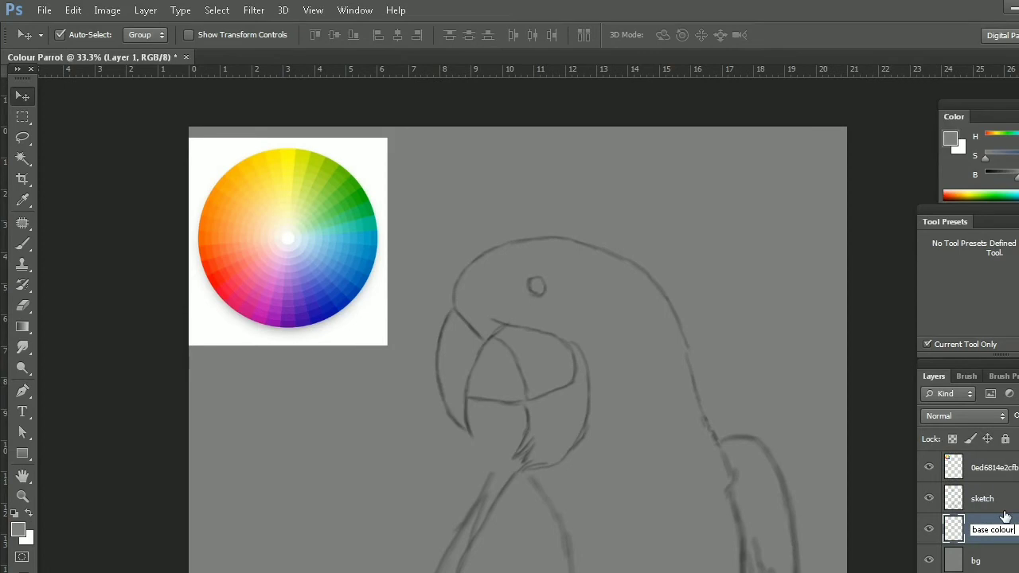
key(Return)
Step: Switch to the Brush tool with the Texture 4 preset
key(b)
scroll(968, 283, down, 5)
click(958, 283)
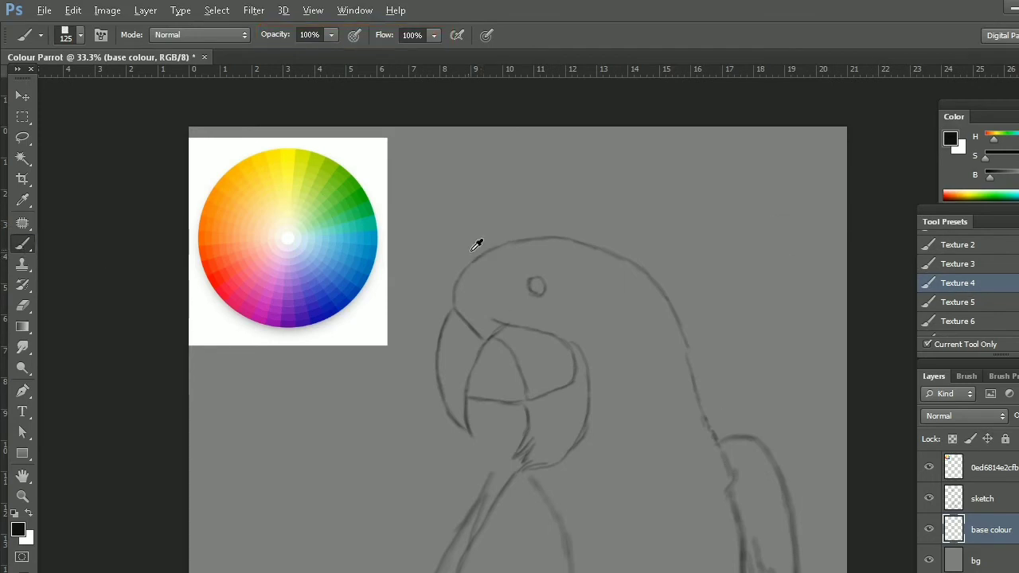
Step: Sample blue from the colour wheel and paint the crest across the top of the head
alt+click(348, 269)
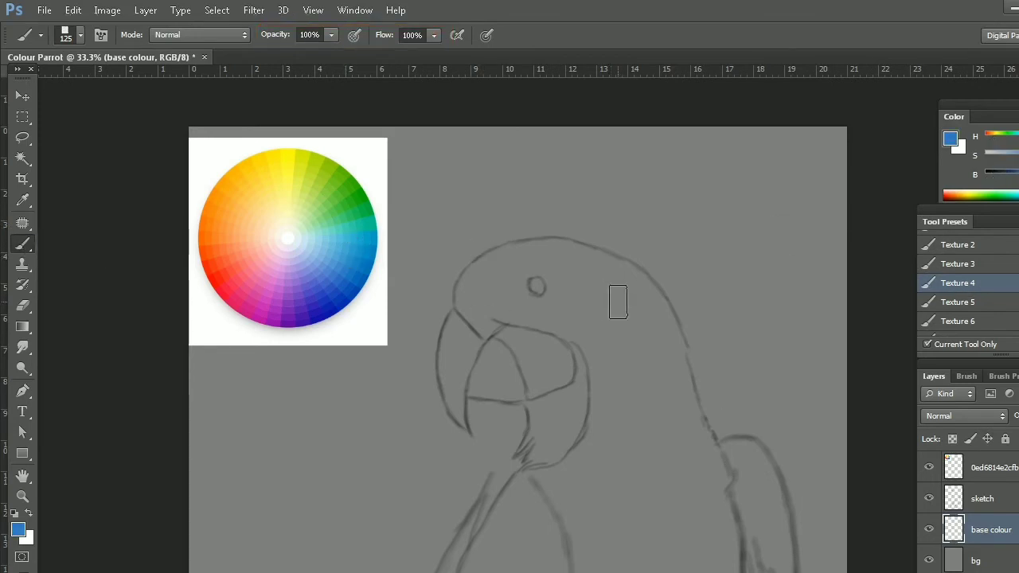
key([)
key([)
key([)
mouse_move(493, 268)
mouse_down()
mouse_move(610, 276)
mouse_move(607, 292)
mouse_move(573, 282)
mouse_move(635, 280)
mouse_up()
drag(597, 252, 637, 269)
drag(477, 269, 550, 242)
key([)
key([)
key([)
drag(477, 274, 512, 275)
drag(637, 320, 650, 327)
key(])
key(])
key(])
mouse_move(608, 284)
mouse_down()
mouse_move(672, 318)
mouse_move(681, 374)
mouse_up()
Step: Extend the blue down the back of the neck and enlarge the brush to 150
key(ctrl+minus)
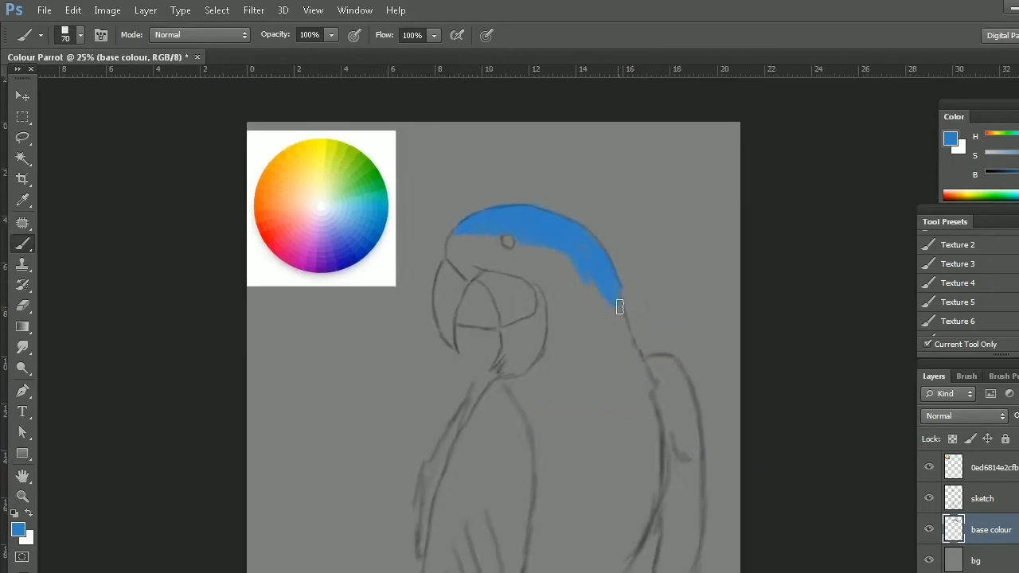
drag(642, 297, 653, 350)
mouse_move(573, 403)
mouse_down()
mouse_move(573, 299)
mouse_move(522, 362)
mouse_move(500, 426)
mouse_move(524, 339)
mouse_move(510, 337)
mouse_move(499, 364)
mouse_move(500, 375)
mouse_move(551, 344)
mouse_move(539, 310)
mouse_move(548, 287)
mouse_move(578, 346)
mouse_move(550, 334)
mouse_move(530, 382)
mouse_move(554, 390)
mouse_move(544, 335)
mouse_up()
key(ctrl+minus)
key(])
key(])
key(])
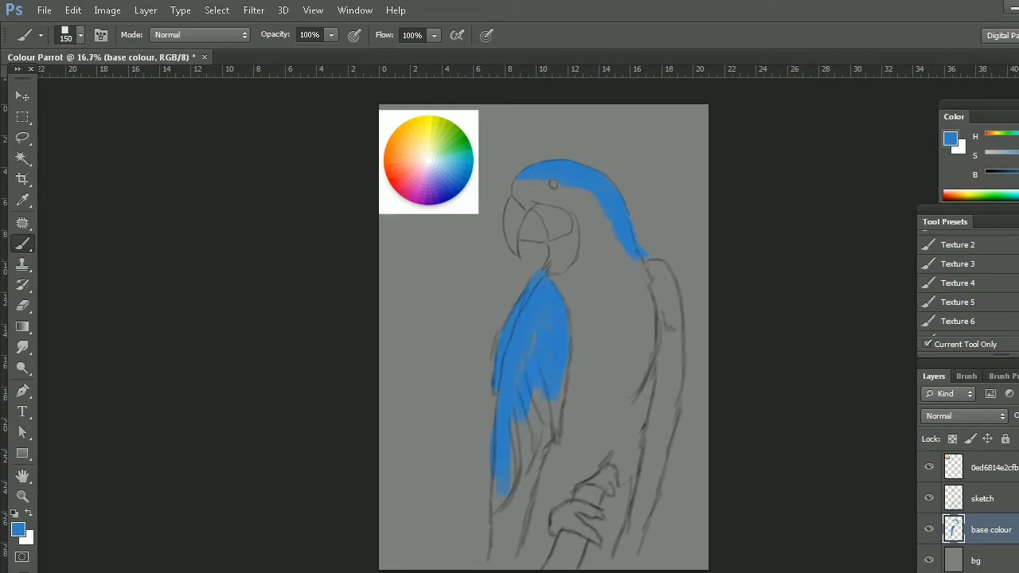
Step: With the main brush preset, paint the lower front wing blue
scroll(967, 286, down, 3)
click(961, 295)
mouse_move(530, 415)
mouse_down()
mouse_move(545, 382)
mouse_move(521, 430)
mouse_up()
key(ctrl+z)
alt+click(558, 330)
mouse_move(531, 466)
mouse_down()
mouse_move(551, 444)
mouse_move(512, 460)
mouse_move(517, 497)
mouse_move(493, 561)
mouse_move(514, 562)
mouse_up()
Step: At full opacity, paint blue along the back wing edge down toward the tail
key(0)
click(434, 35)
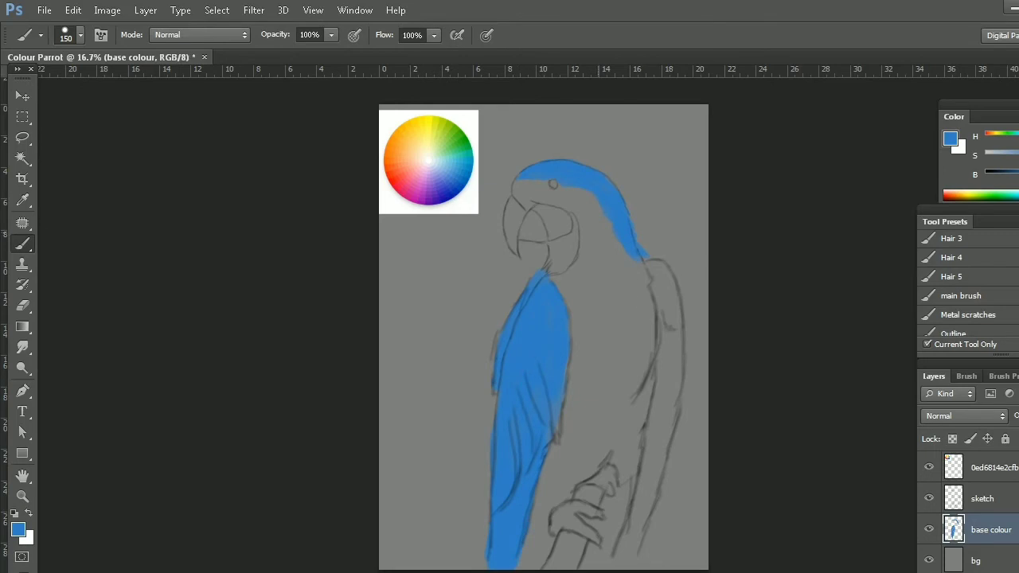
mouse_move(652, 266)
mouse_down()
mouse_move(674, 335)
mouse_move(662, 295)
mouse_move(663, 415)
mouse_move(649, 482)
mouse_up()
mouse_move(653, 430)
mouse_down()
mouse_move(646, 496)
mouse_move(621, 555)
mouse_up()
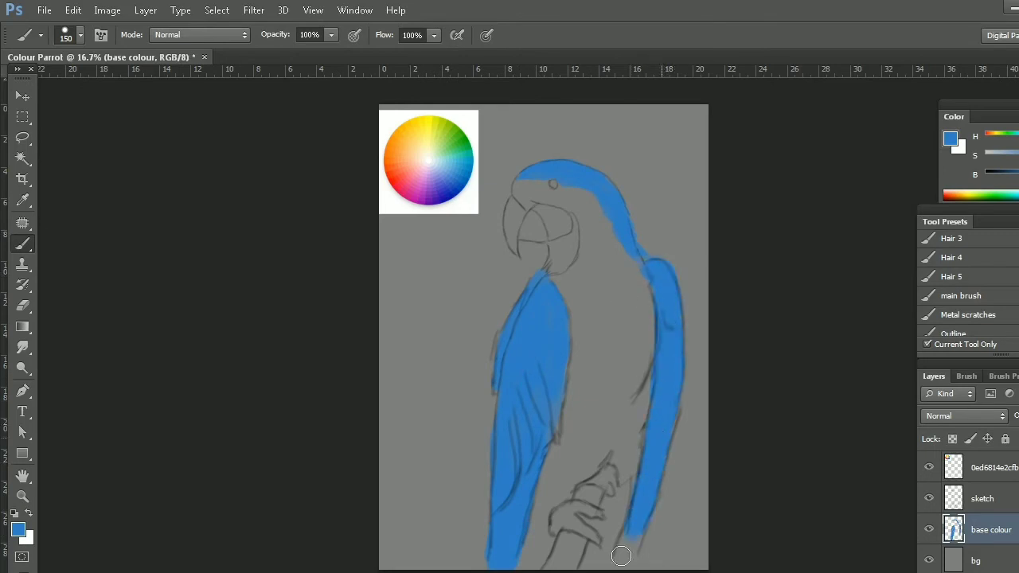
key(ctrl+plus)
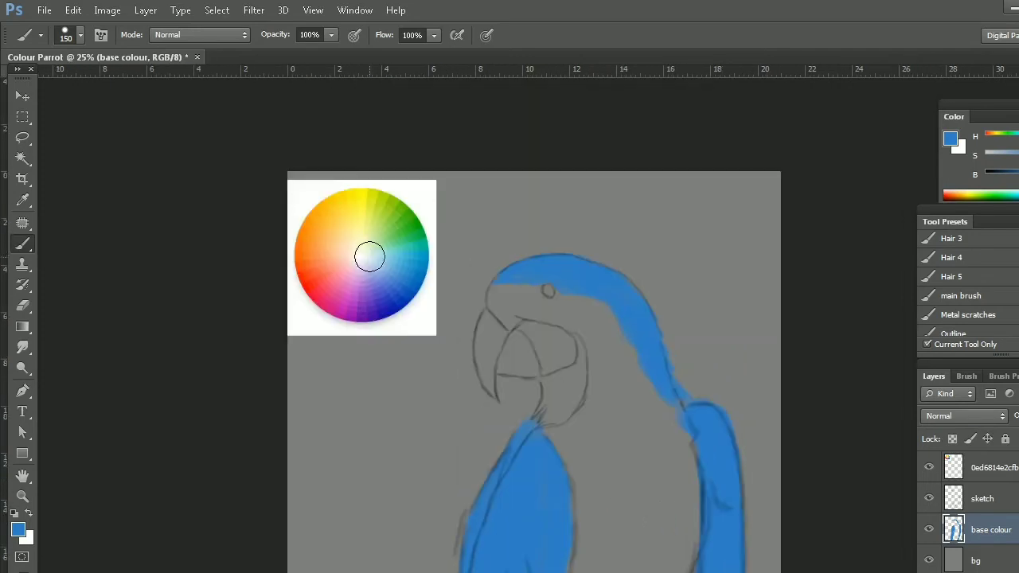
Step: Pick orange from the colour wheel and paint the face patch behind the eye and down the neck
alt+click(324, 217)
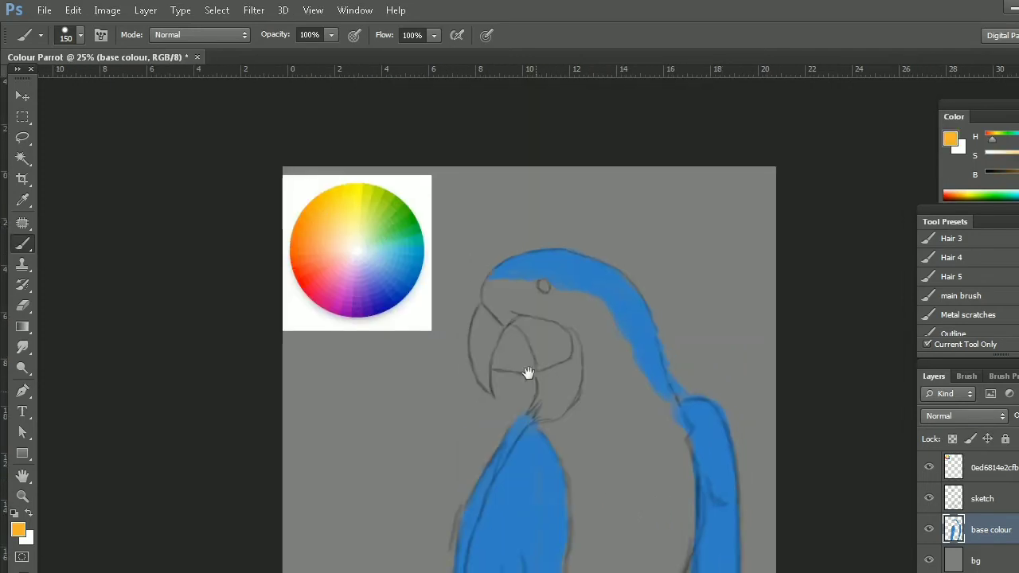
drag(527, 371, 498, 283)
key(bracketleft)
key(bracketleft)
key(bracketleft)
mouse_move(569, 209)
mouse_down()
mouse_move(537, 205)
mouse_move(580, 231)
mouse_move(559, 233)
mouse_move(563, 262)
mouse_move(569, 231)
mouse_move(585, 233)
mouse_move(557, 301)
mouse_up()
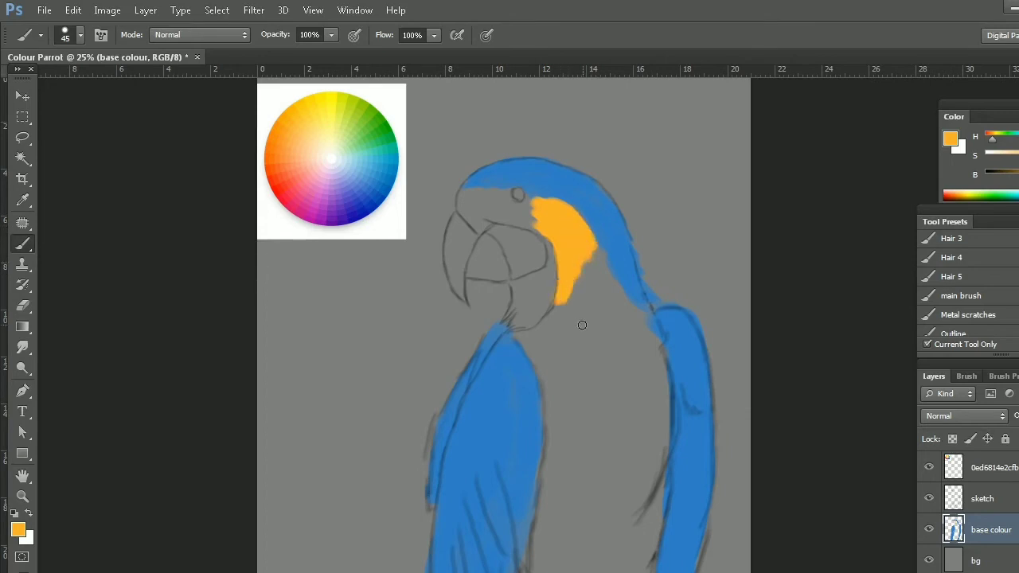
mouse_move(587, 253)
mouse_down()
mouse_move(618, 267)
mouse_move(653, 321)
mouse_up()
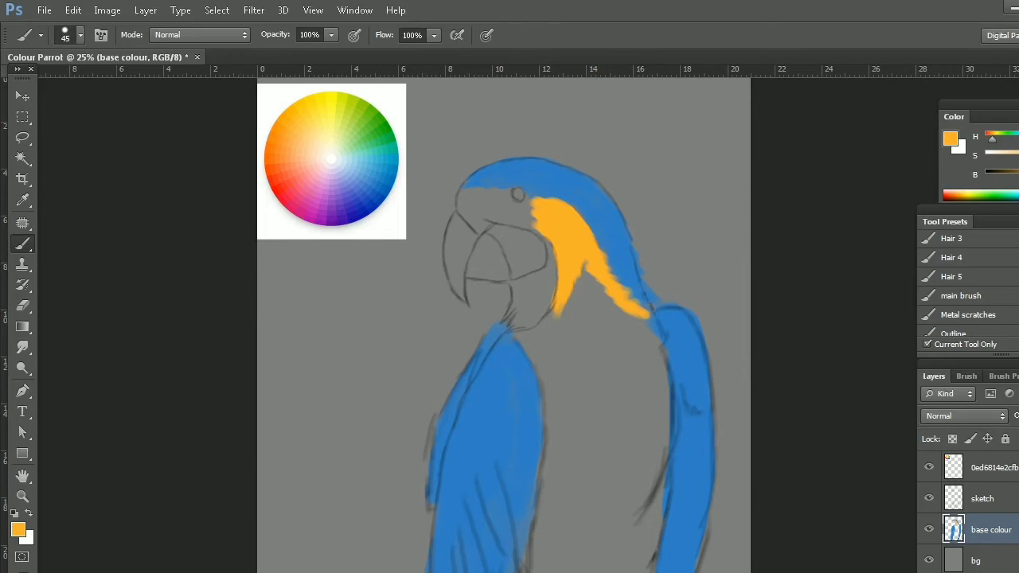
click(271, 509)
click(795, 13)
mouse_move(587, 262)
mouse_down()
mouse_move(596, 298)
mouse_move(563, 327)
mouse_move(527, 334)
mouse_move(593, 302)
mouse_move(647, 328)
mouse_move(530, 362)
mouse_move(537, 336)
mouse_move(557, 398)
mouse_move(626, 368)
mouse_up()
Step: With a larger brush, fill the chest with orange down to the perch
key(bracketright)
key(bracketright)
key(bracketright)
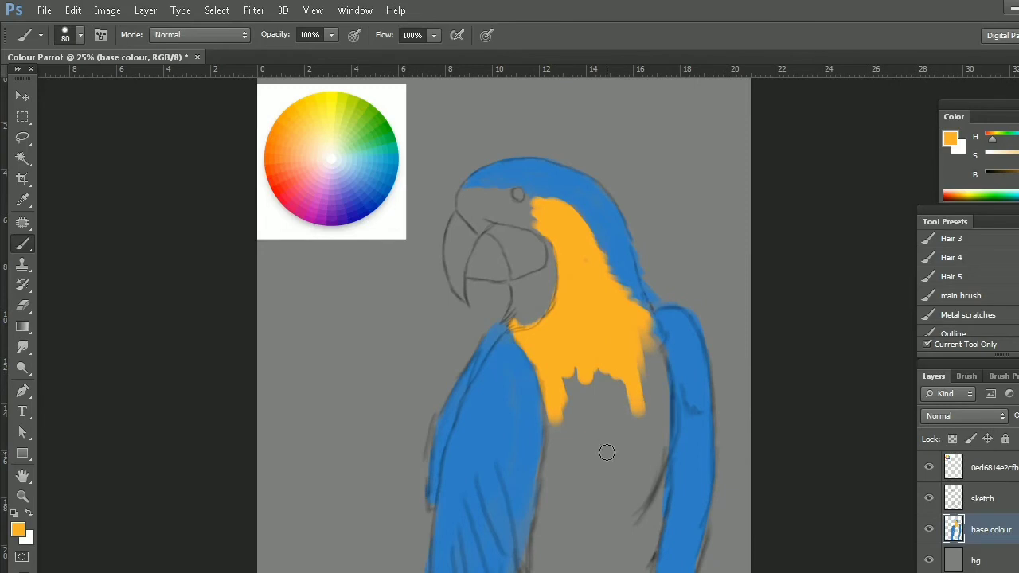
alt+scroll(608, 449, down, 1)
key(bracketright)
key(bracketright)
key(bracketright)
mouse_move(598, 329)
mouse_down()
mouse_move(610, 282)
mouse_move(623, 275)
mouse_move(637, 289)
mouse_move(647, 351)
mouse_up()
mouse_move(594, 376)
mouse_down()
mouse_move(588, 319)
mouse_move(578, 384)
mouse_move(614, 359)
mouse_move(637, 382)
mouse_move(587, 425)
mouse_move(610, 435)
mouse_move(576, 416)
mouse_move(544, 492)
mouse_move(555, 502)
mouse_move(558, 472)
mouse_move(515, 571)
mouse_move(548, 532)
mouse_move(530, 567)
mouse_up()
mouse_move(633, 442)
mouse_down()
mouse_move(621, 501)
mouse_move(599, 522)
mouse_move(609, 545)
mouse_move(613, 538)
mouse_move(584, 567)
mouse_up()
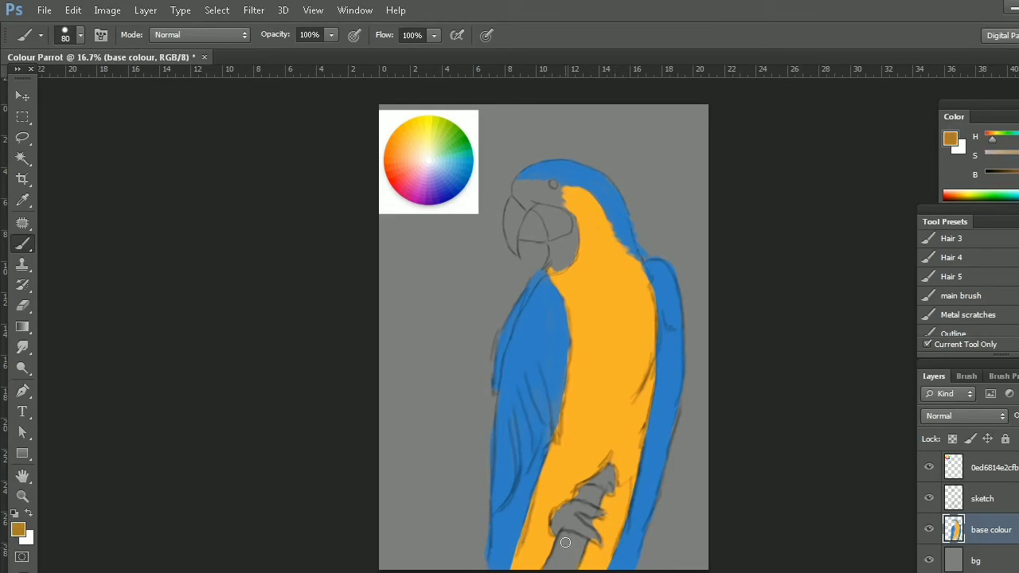
Step: Paint the perch light brown, then shade the gripping foot dark brown with a size-60 brush
mouse_move(585, 498)
mouse_down()
mouse_move(549, 566)
mouse_move(575, 567)
mouse_up()
drag(610, 466, 585, 518)
drag(596, 482, 580, 547)
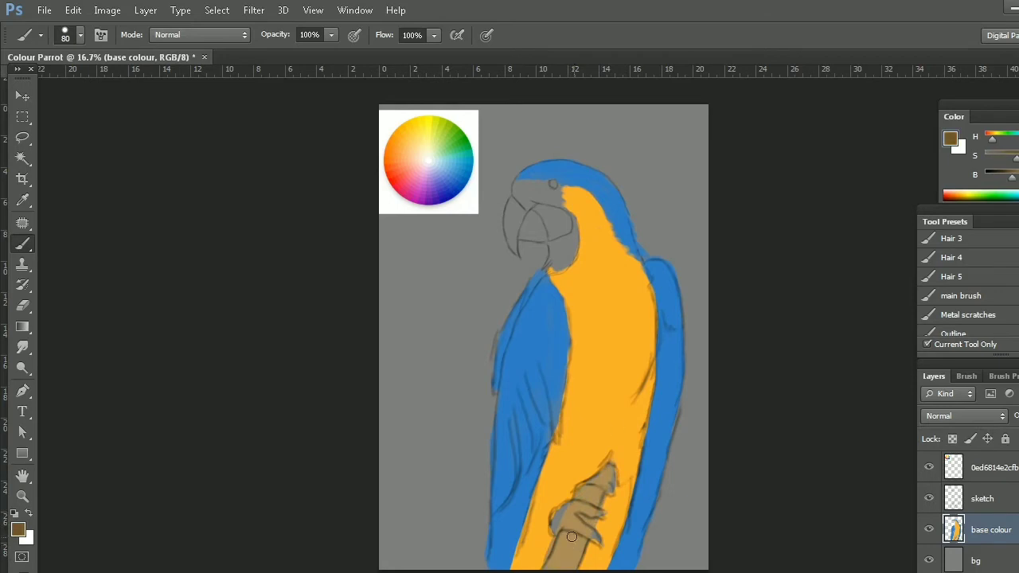
mouse_move(555, 510)
mouse_down()
mouse_move(565, 514)
mouse_move(532, 525)
mouse_move(531, 500)
mouse_move(558, 492)
mouse_move(582, 504)
mouse_move(539, 511)
mouse_move(581, 539)
mouse_up()
key(bracketleft)
key(bracketleft)
mouse_move(558, 474)
mouse_down()
mouse_move(595, 463)
mouse_move(572, 466)
mouse_up()
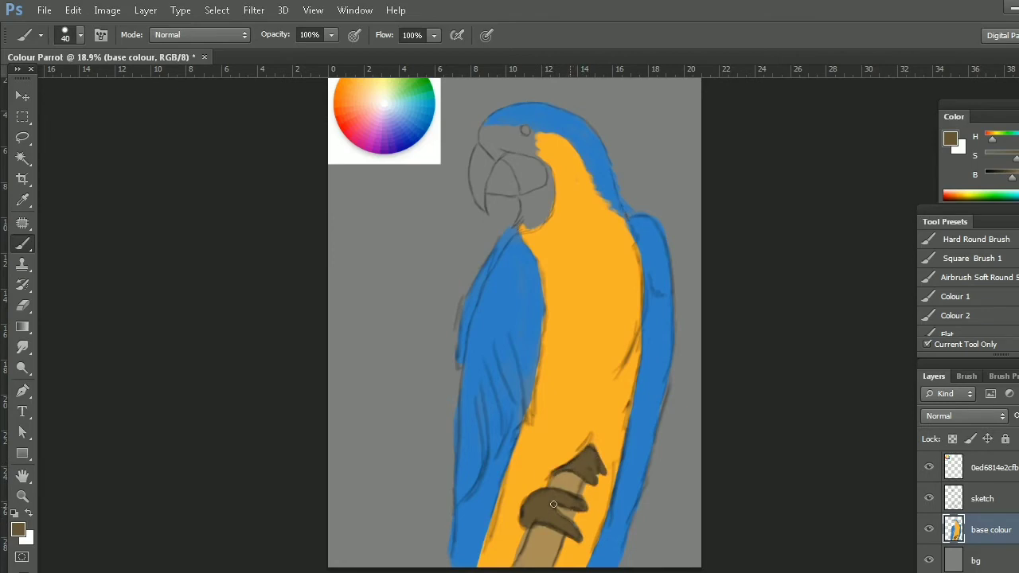
Step: Darken the brown, zoom in on the beak and paint the upper beak dark brown
drag(525, 299, 521, 366)
key(z)
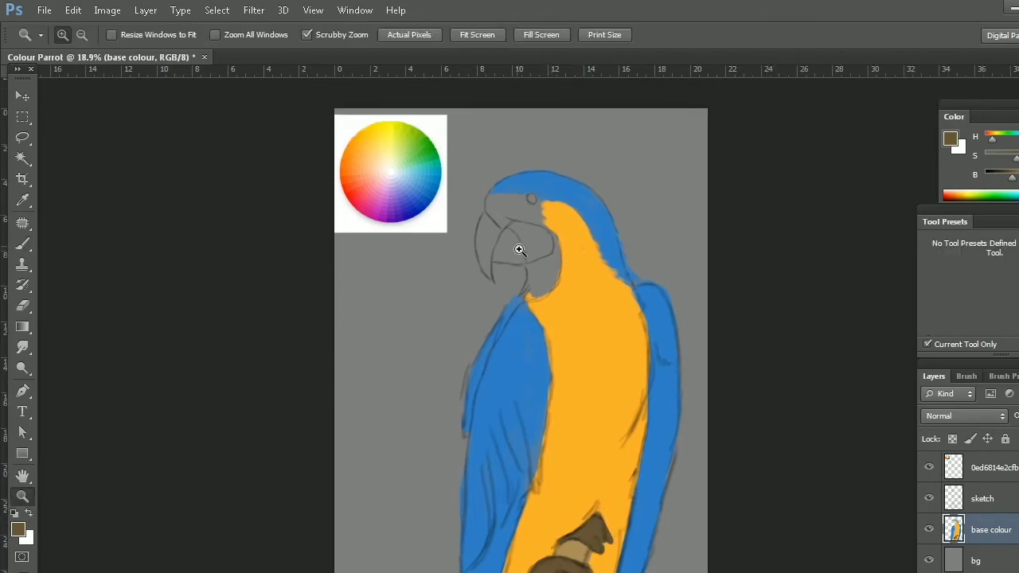
drag(518, 246, 525, 280)
drag(1012, 177, 1000, 182)
key(b)
mouse_move(458, 278)
mouse_down()
mouse_move(452, 253)
mouse_move(462, 277)
mouse_move(448, 277)
mouse_move(446, 309)
mouse_move(475, 267)
mouse_move(488, 290)
mouse_move(463, 283)
mouse_move(459, 298)
mouse_move(440, 291)
mouse_up()
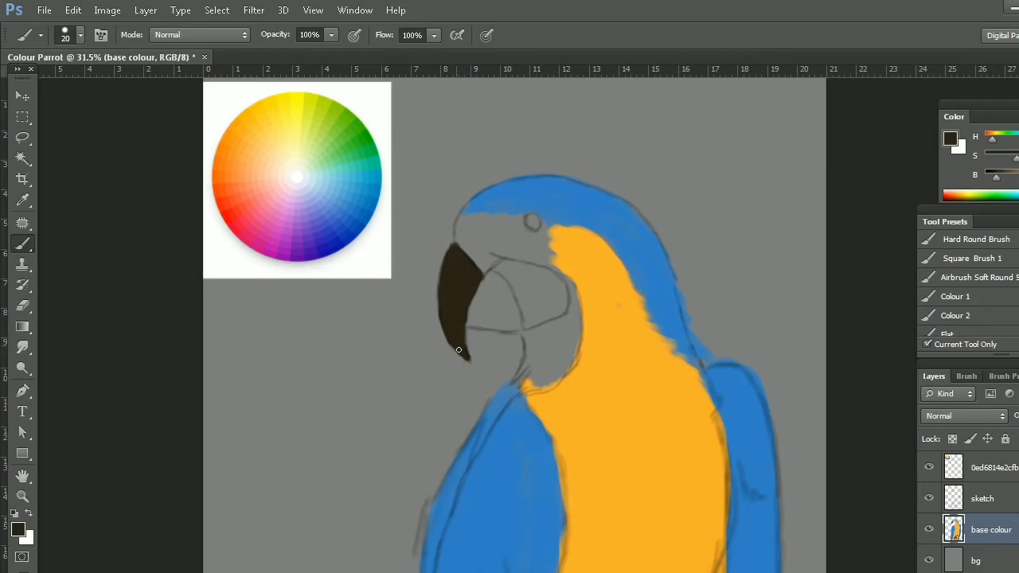
mouse_move(494, 274)
mouse_down()
mouse_move(512, 328)
mouse_move(486, 295)
mouse_move(477, 314)
mouse_move(503, 311)
mouse_move(490, 301)
mouse_move(471, 321)
mouse_up()
key(bracketright)
key(bracketright)
key(bracketright)
key(bracketleft)
key(bracketleft)
key(bracketleft)
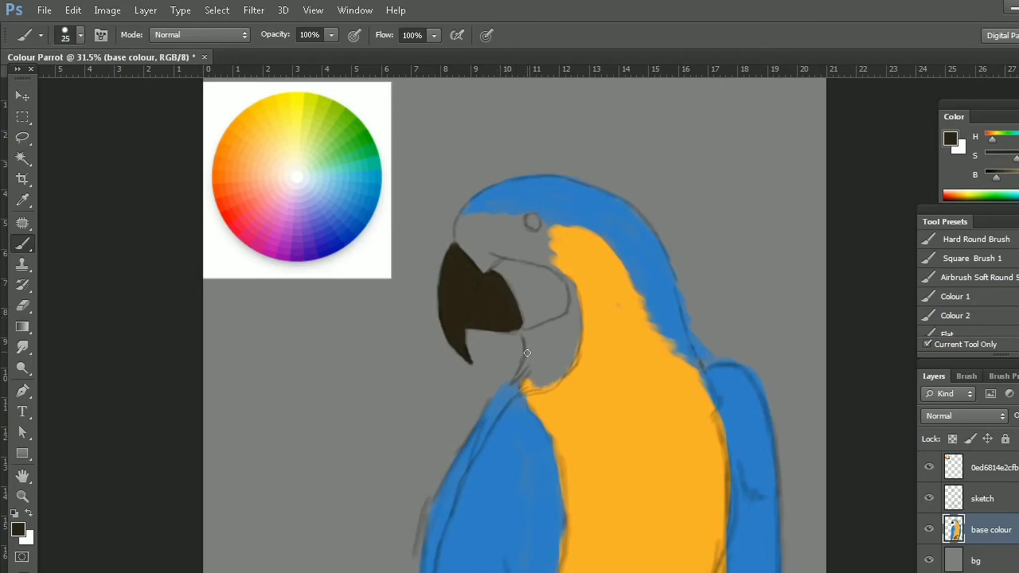
drag(525, 335, 516, 384)
Step: Switch to near-black and paint the lower beak outline and throat beside it
drag(996, 182, 991, 182)
mouse_move(532, 328)
mouse_down()
mouse_move(532, 382)
mouse_move(568, 360)
mouse_up()
drag(567, 317, 525, 334)
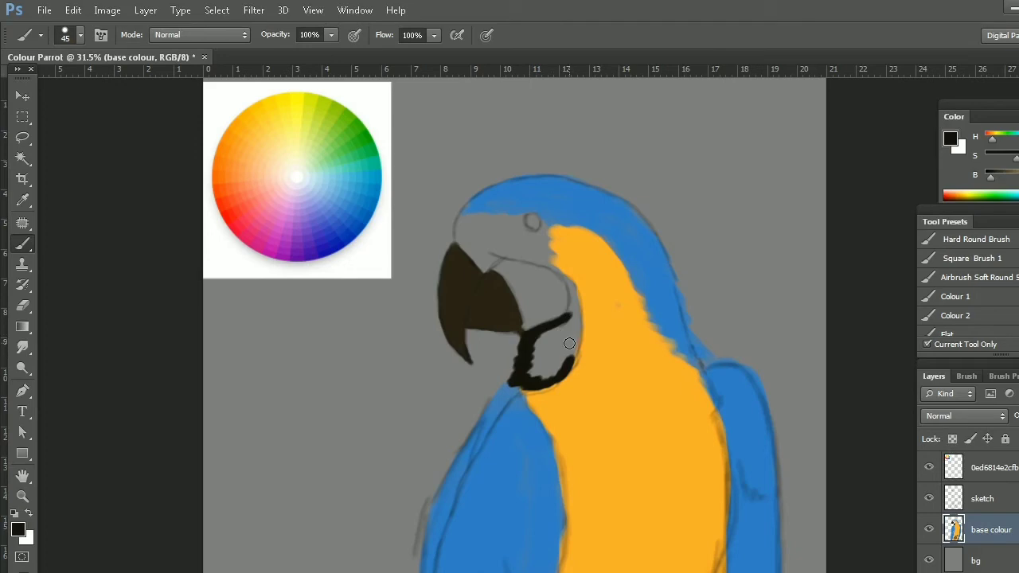
mouse_move(570, 280)
mouse_down()
mouse_move(575, 330)
mouse_move(545, 334)
mouse_move(534, 371)
mouse_up()
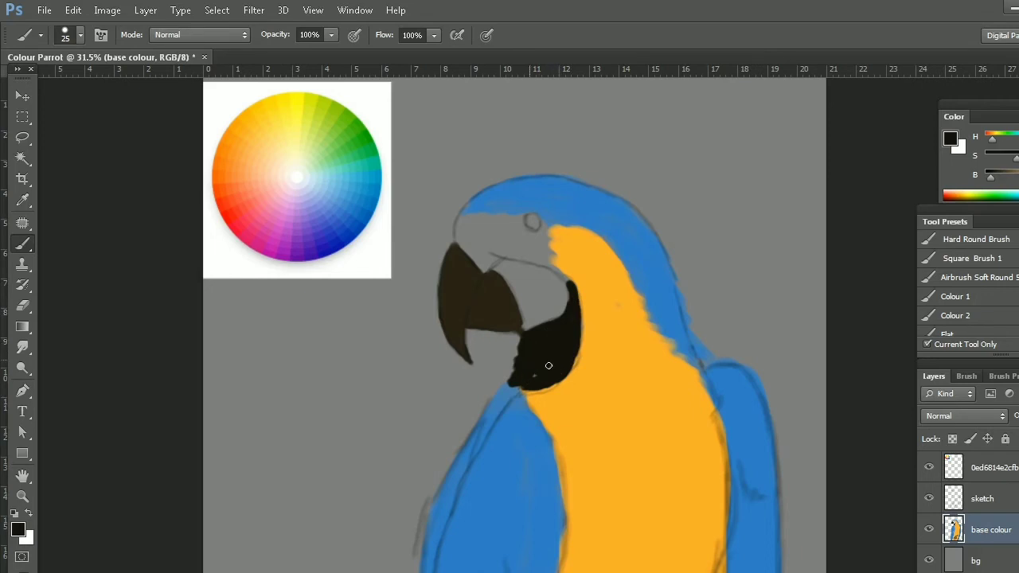
Step: Paint a pale near-white face patch above and beside the beak
alt+click(325, 175)
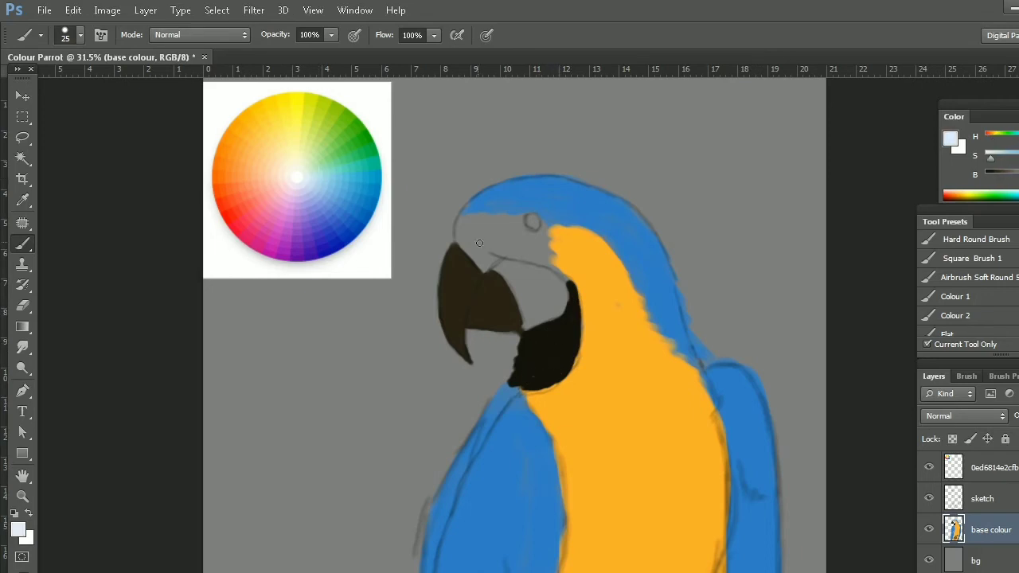
mouse_move(479, 249)
mouse_down()
mouse_move(503, 255)
mouse_move(489, 265)
mouse_move(465, 238)
mouse_move(499, 223)
mouse_move(505, 231)
mouse_up()
drag(512, 218, 523, 231)
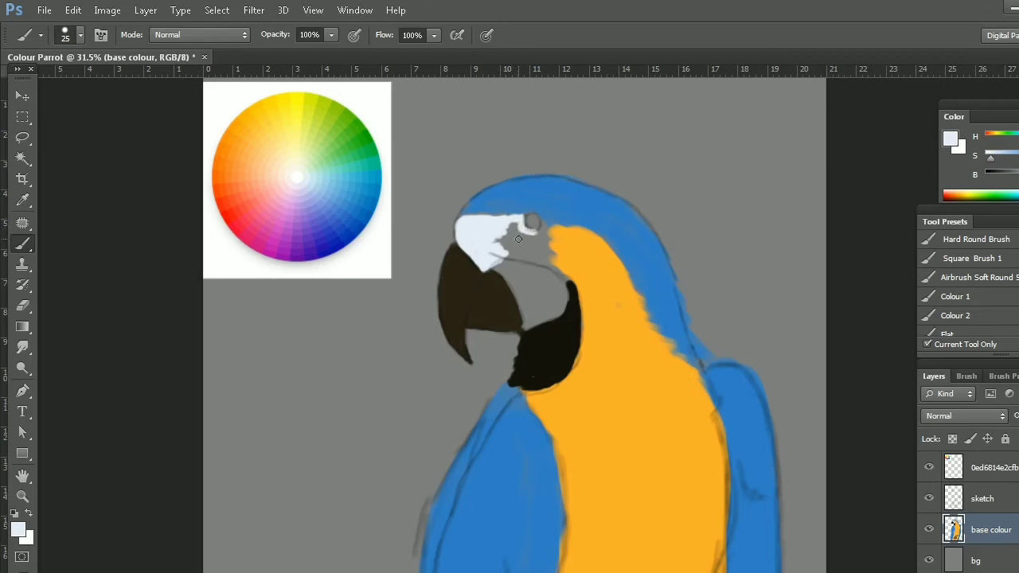
mouse_move(539, 261)
mouse_down()
mouse_move(544, 247)
mouse_move(527, 256)
mouse_move(516, 231)
mouse_move(498, 244)
mouse_move(521, 239)
mouse_move(493, 261)
mouse_move(548, 275)
mouse_move(563, 289)
mouse_move(523, 292)
mouse_move(527, 315)
mouse_move(551, 315)
mouse_up()
key(bracketright)
key(bracketright)
key(bracketright)
Step: Paint the eye spot white, then load black on a smaller brush for the pupil
alt+click(562, 253)
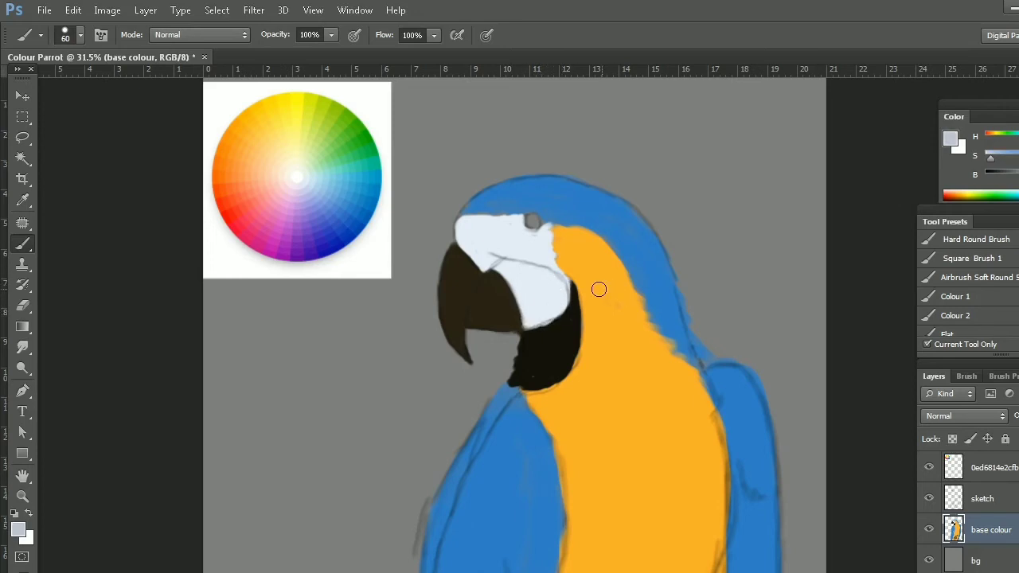
alt+click(297, 167)
click(532, 221)
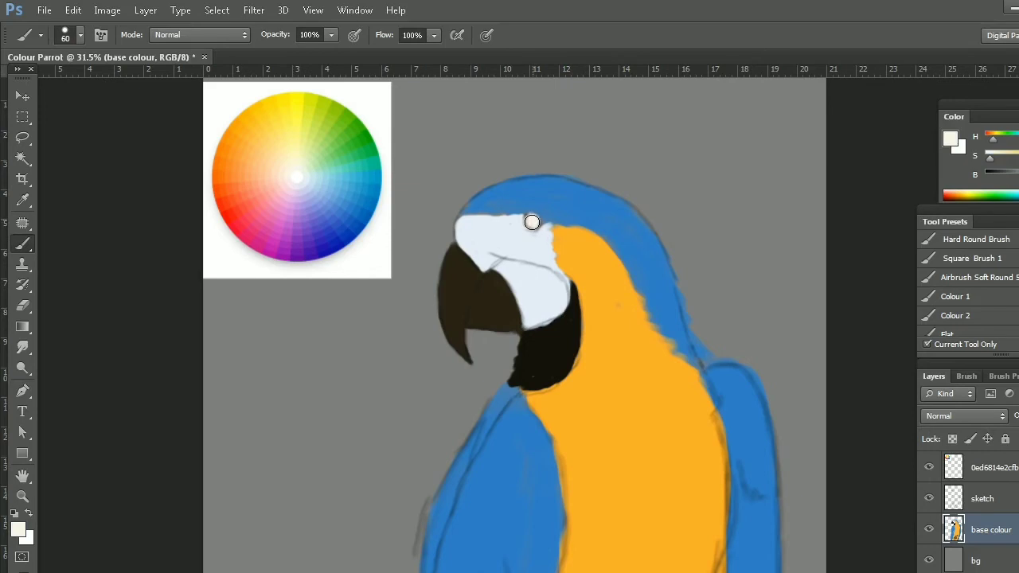
alt+click(567, 328)
key(bracketleft)
key(bracketleft)
key(bracketleft)
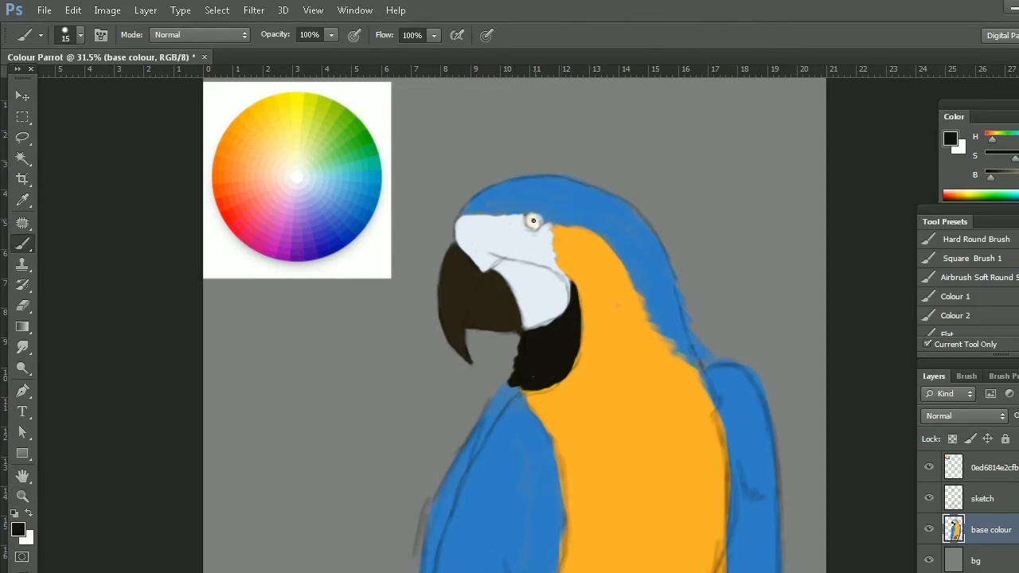
key(ctrl+minus)
key(ctrl+minus)
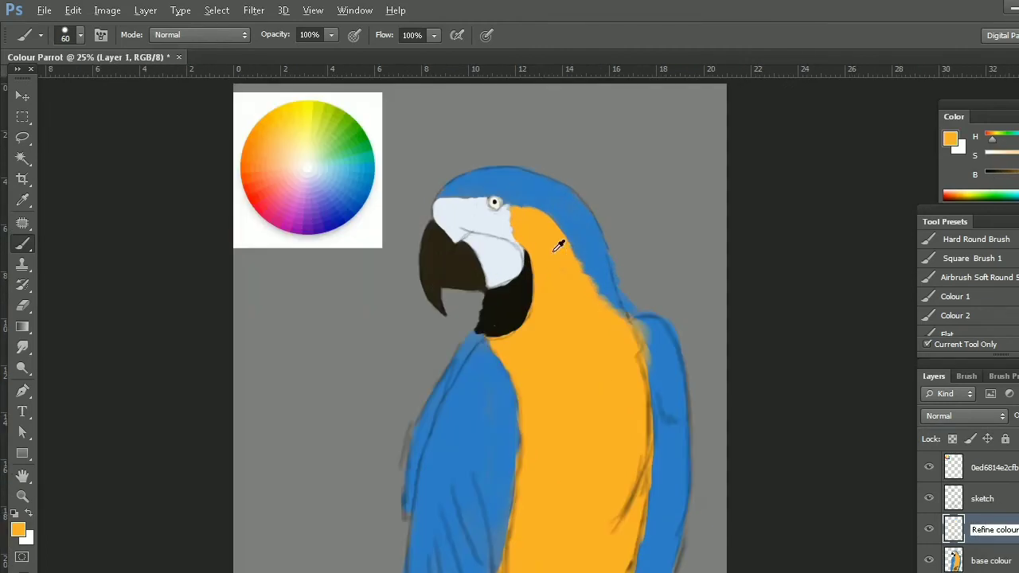
Step: Confirm the Refine colour layer and paint lighter blue strokes over the head
key(Return)
alt+click(580, 207)
alt+click(515, 198)
scroll(967, 287, down, 3)
scroll(968, 286, down, 3)
scroll(968, 287, down, 1)
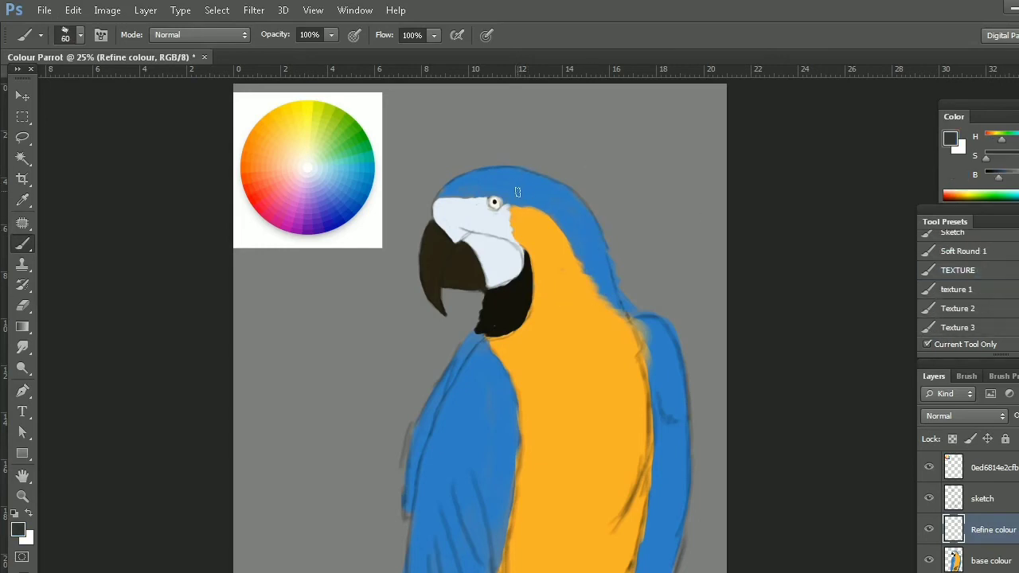
alt+click(538, 175)
mouse_move(513, 176)
mouse_down()
mouse_move(534, 182)
mouse_move(500, 173)
mouse_up()
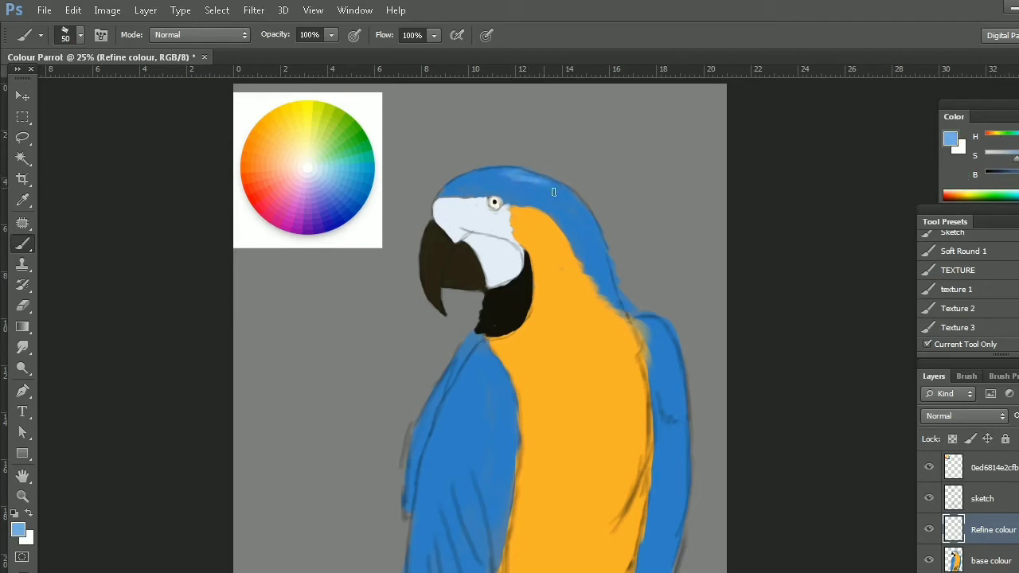
drag(583, 213, 553, 193)
mouse_move(574, 226)
mouse_down()
mouse_move(606, 214)
mouse_move(597, 246)
mouse_move(610, 246)
mouse_move(617, 291)
mouse_move(649, 302)
mouse_up()
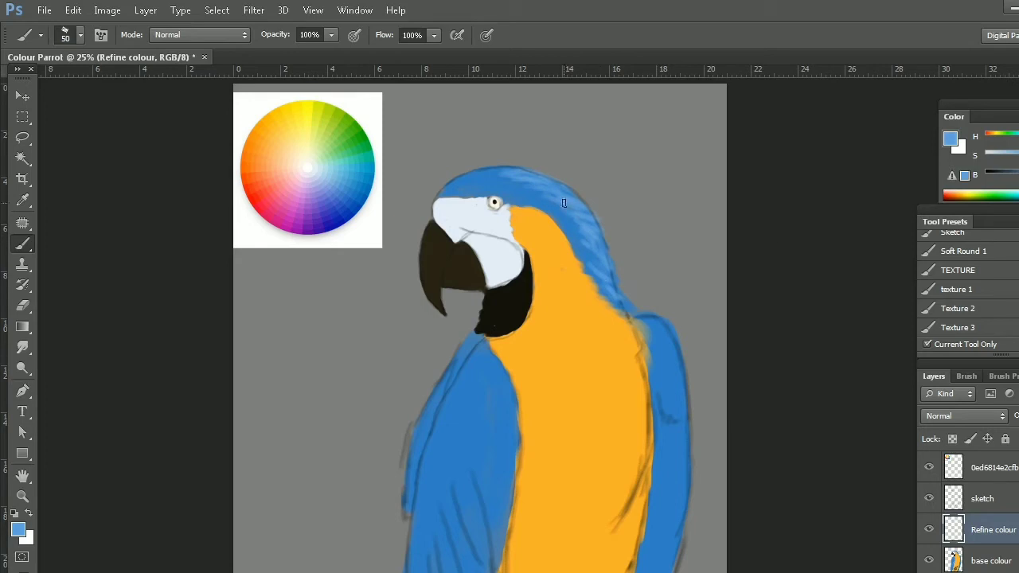
Step: At 57% opacity, 49% flow and size 90, soften both blue wing edges
scroll(452, 343, down, 3)
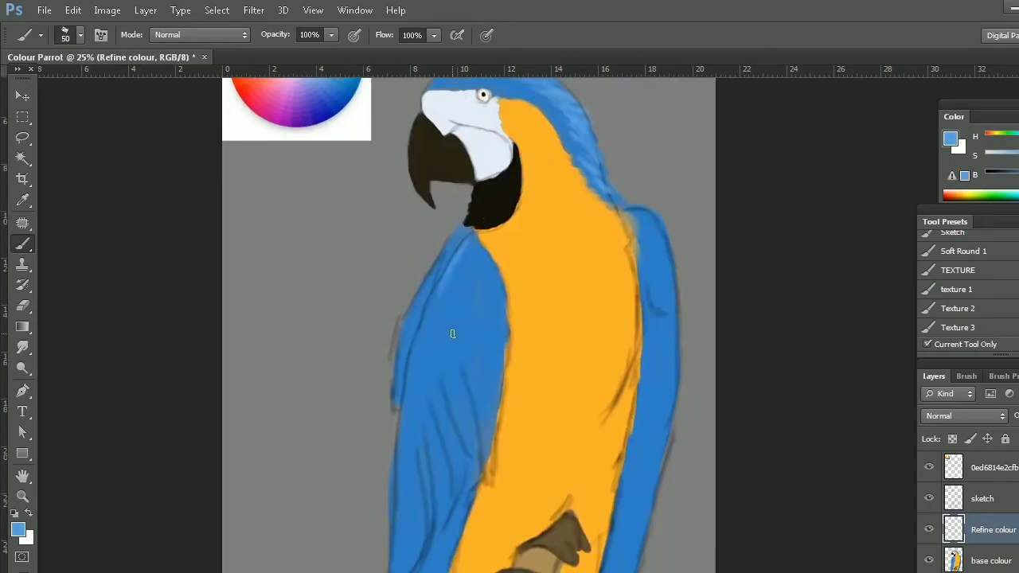
drag(331, 34, 333, 50)
drag(434, 34, 409, 56)
key(bracketright)
key(bracketright)
key(bracketright)
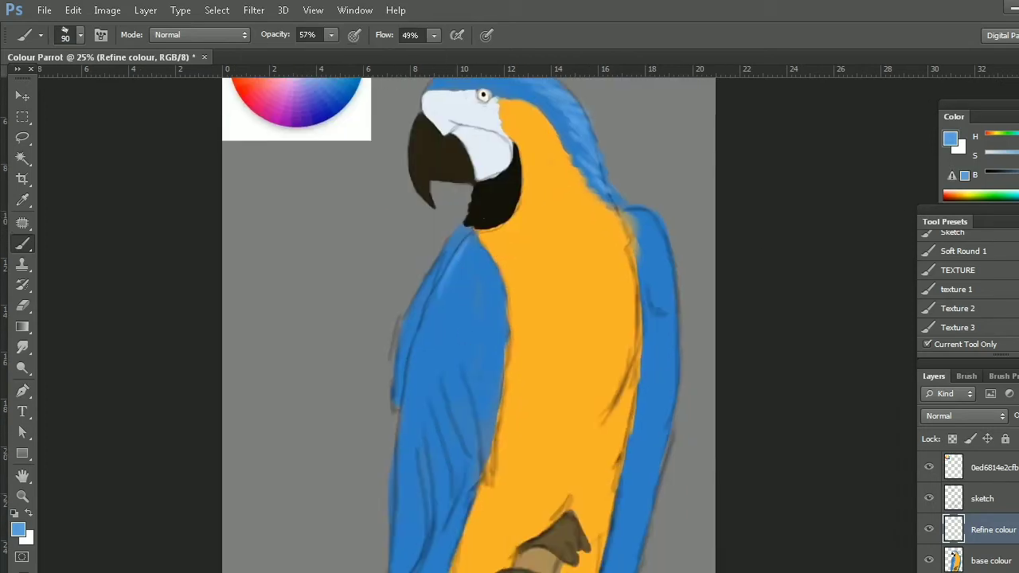
mouse_move(442, 290)
mouse_down()
mouse_move(430, 366)
mouse_move(406, 415)
mouse_up()
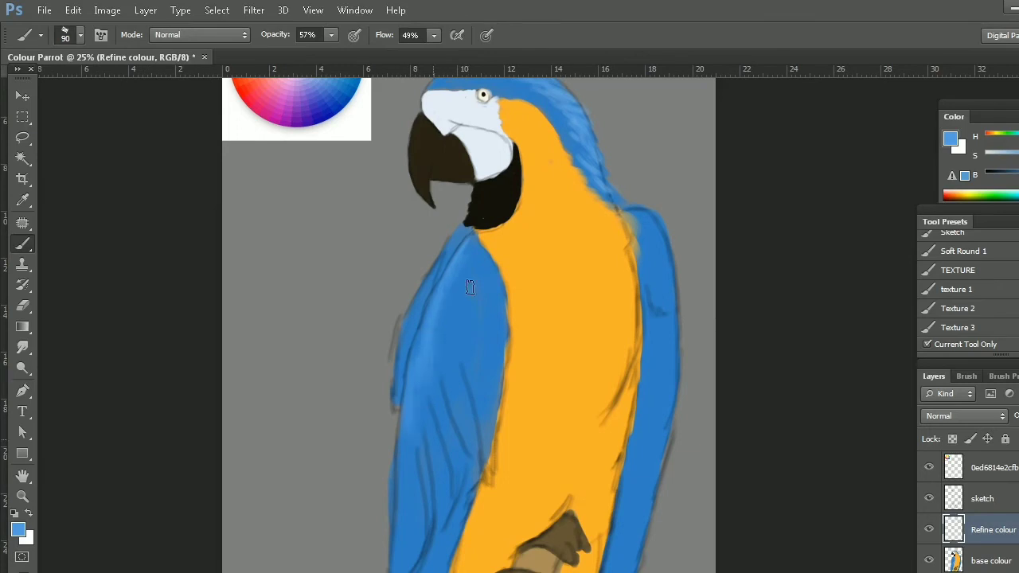
scroll(453, 332, down, 2)
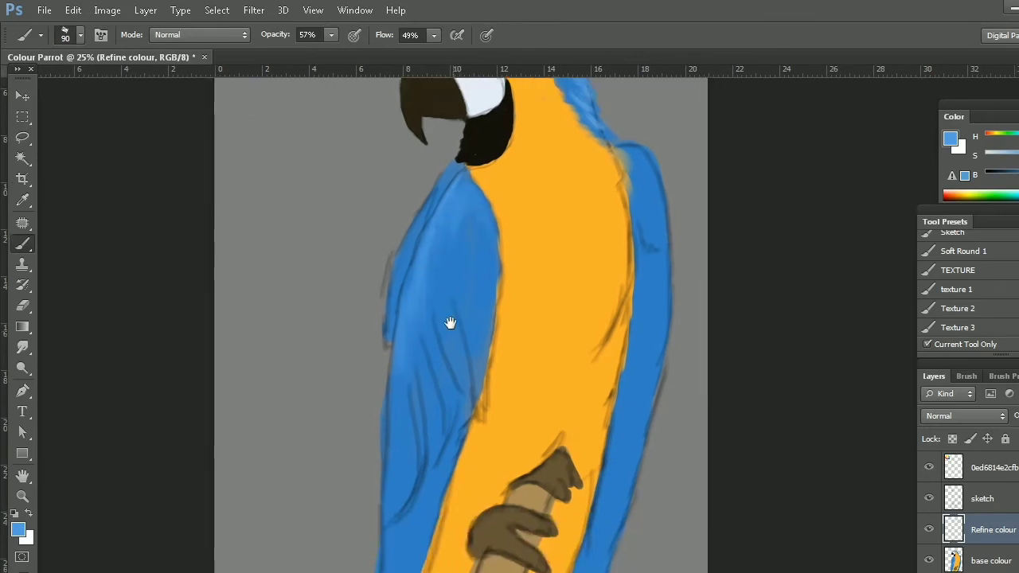
drag(403, 337, 384, 488)
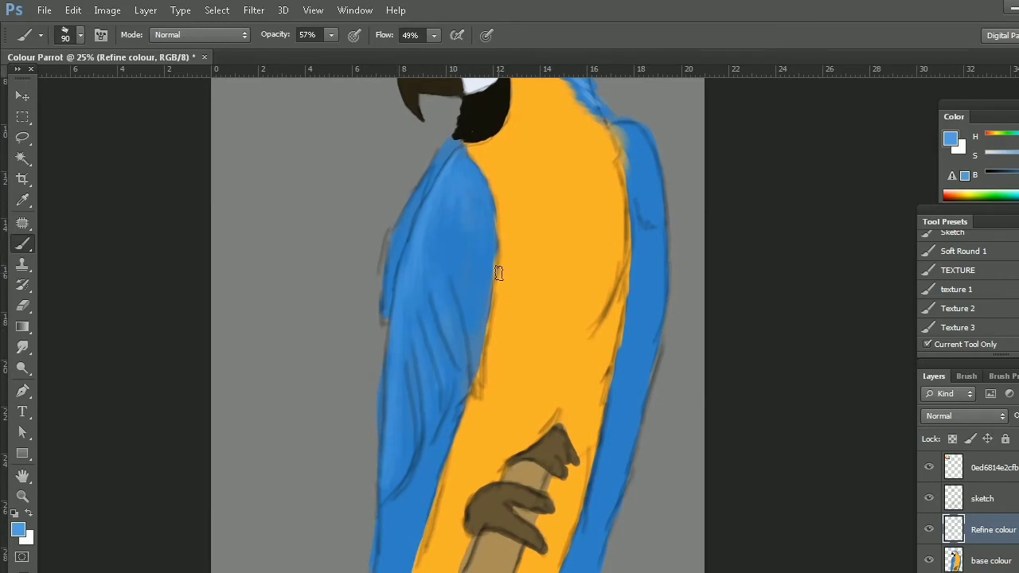
drag(629, 137, 653, 168)
drag(629, 133, 656, 226)
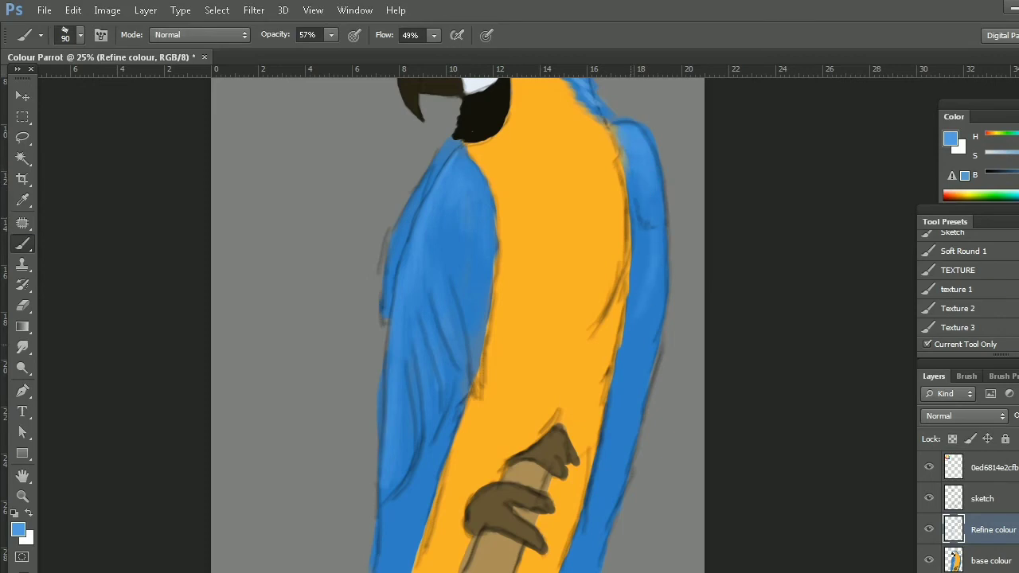
drag(637, 336, 656, 262)
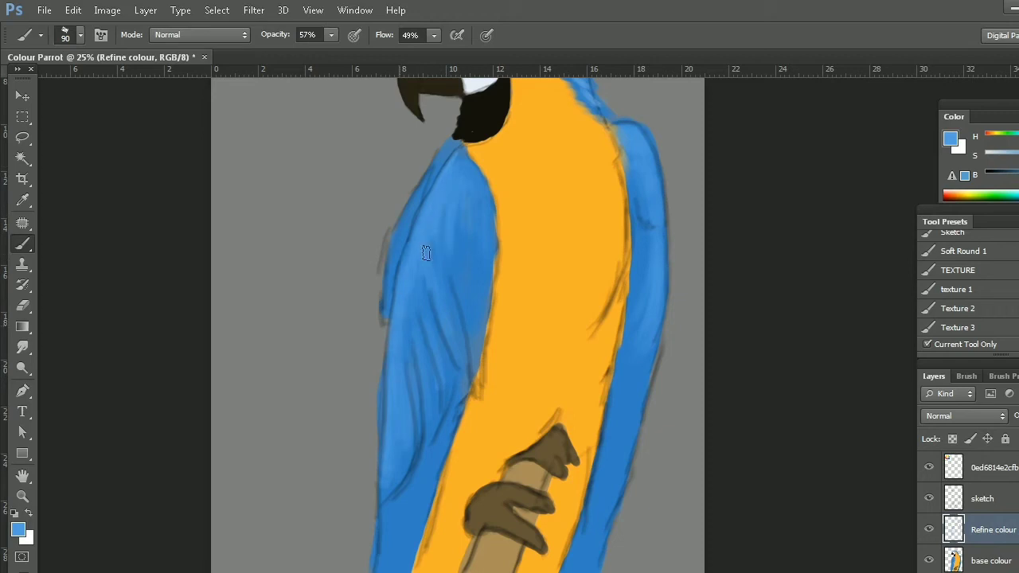
scroll(621, 359, up, 5)
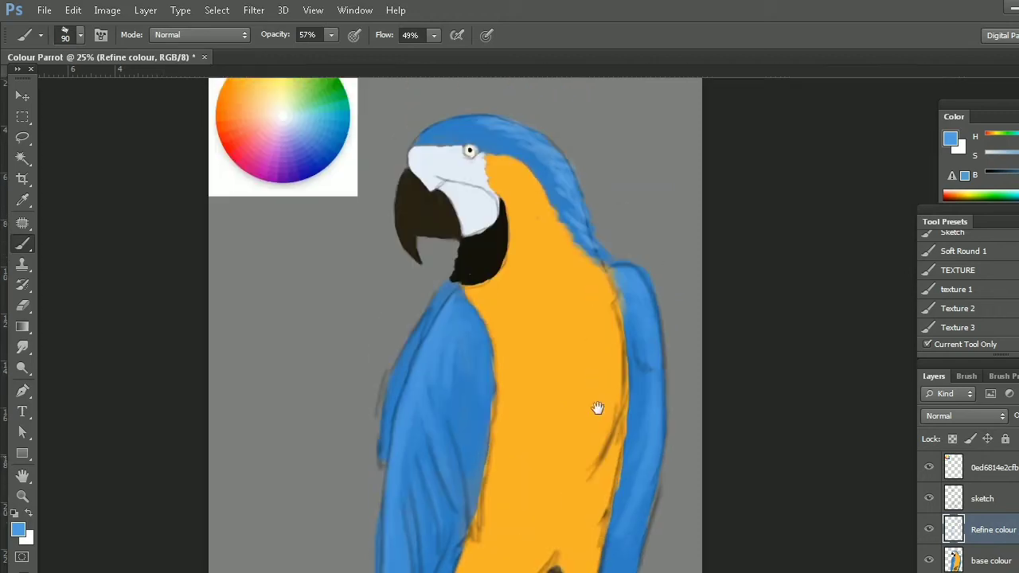
Step: Brush a lighter yellow-orange from the colour wheel down the neck and upper chest
alt+click(576, 289)
scroll(467, 224, up, 2)
alt+click(278, 109)
mouse_move(521, 230)
mouse_down()
mouse_move(541, 278)
mouse_move(538, 267)
mouse_up()
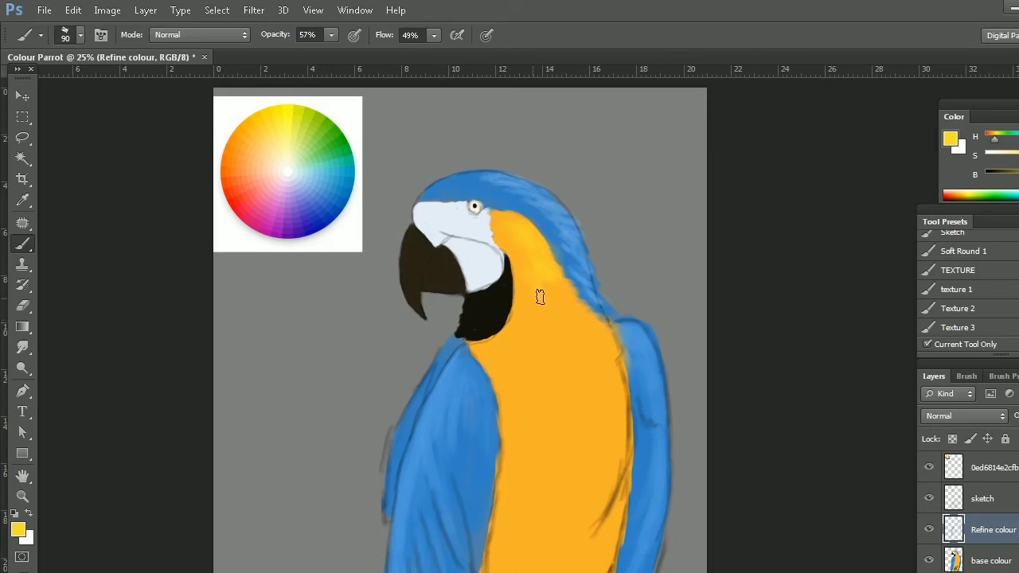
mouse_move(575, 293)
mouse_down()
mouse_move(611, 302)
mouse_move(562, 341)
mouse_move(610, 347)
mouse_move(581, 356)
mouse_up()
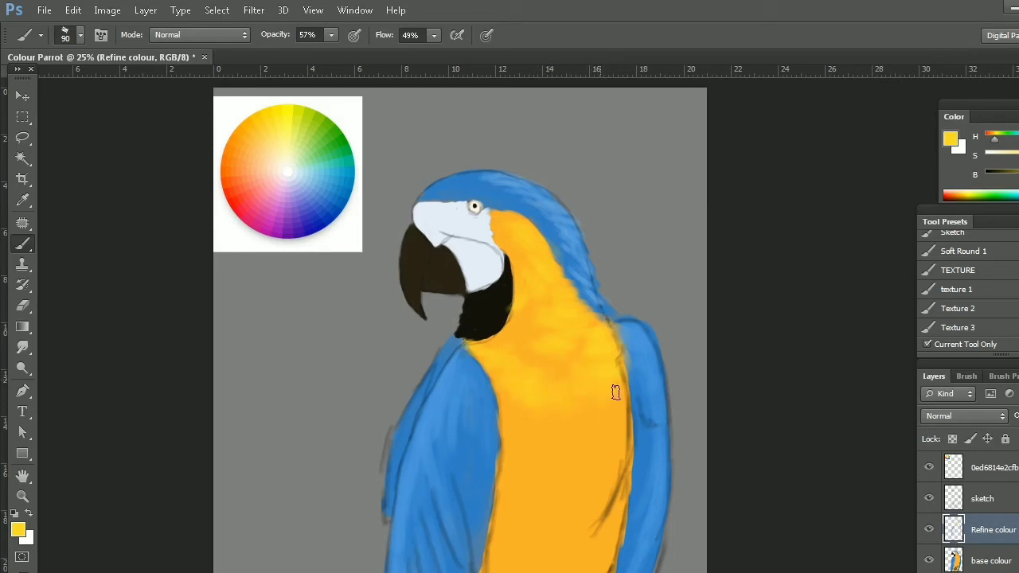
drag(617, 523, 619, 450)
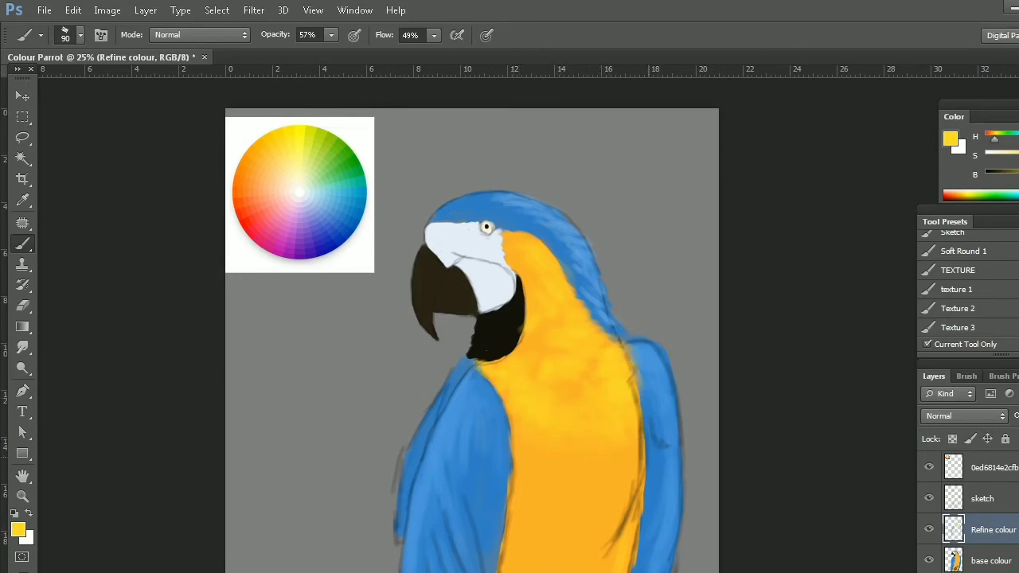
Step: Extend the grey face patch toward the cheek and select the Texture 3 brush preset
alt+click(487, 285)
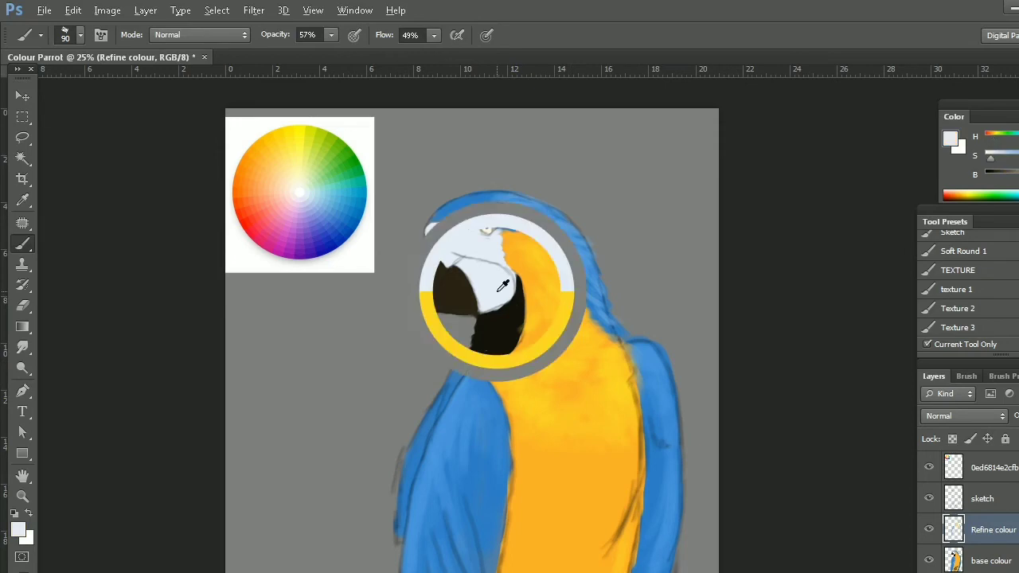
drag(482, 277, 501, 294)
scroll(964, 287, down, 1)
click(957, 302)
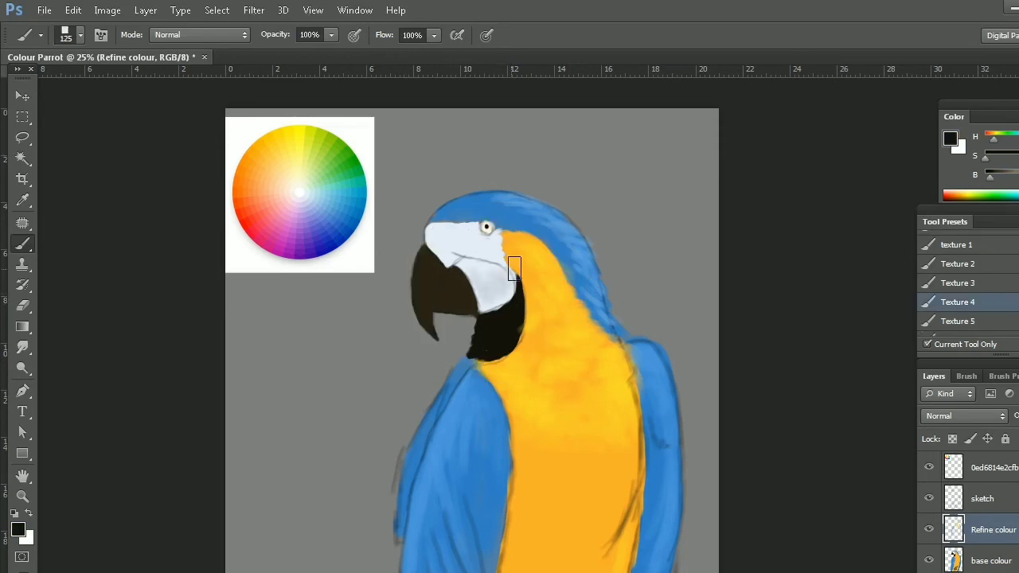
click(963, 283)
Step: At size 45, paint grey over the blue behind the eye and yellow below the beak
alt+click(492, 276)
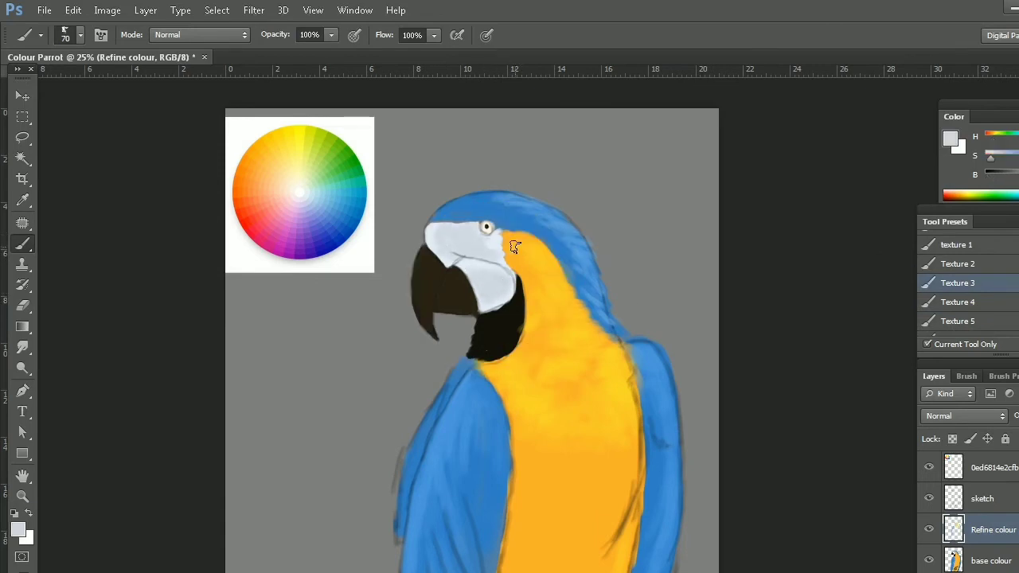
alt+click(500, 245)
key(bracketleft)
key(bracketleft)
key(bracketleft)
key(bracketleft)
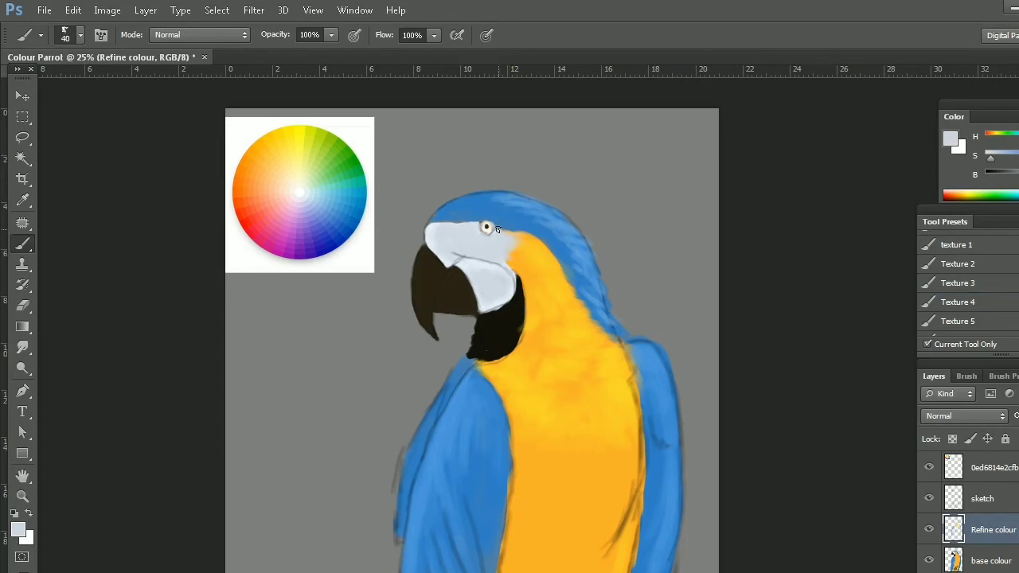
mouse_move(476, 231)
mouse_down()
mouse_move(508, 223)
mouse_move(526, 240)
mouse_up()
alt+click(520, 382)
mouse_move(487, 368)
mouse_down()
mouse_move(515, 489)
mouse_move(532, 471)
mouse_up()
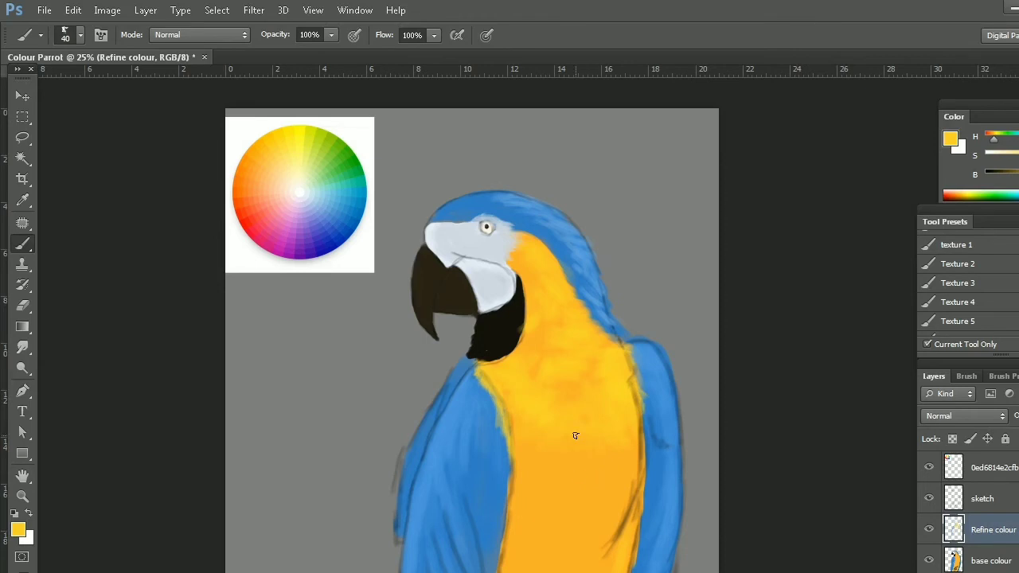
Step: Load near-black on a brush at 52% opacity, 57% flow and size 20
scroll(553, 416, down, 1)
alt+click(528, 273)
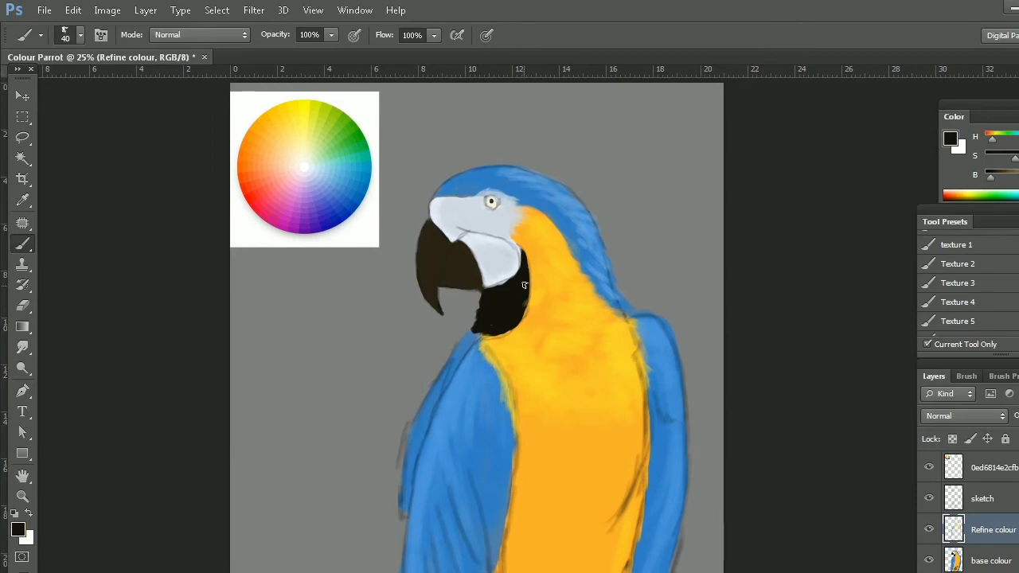
key(5)
key(2)
key(shift+5)
key(shift+7)
alt+click(525, 300)
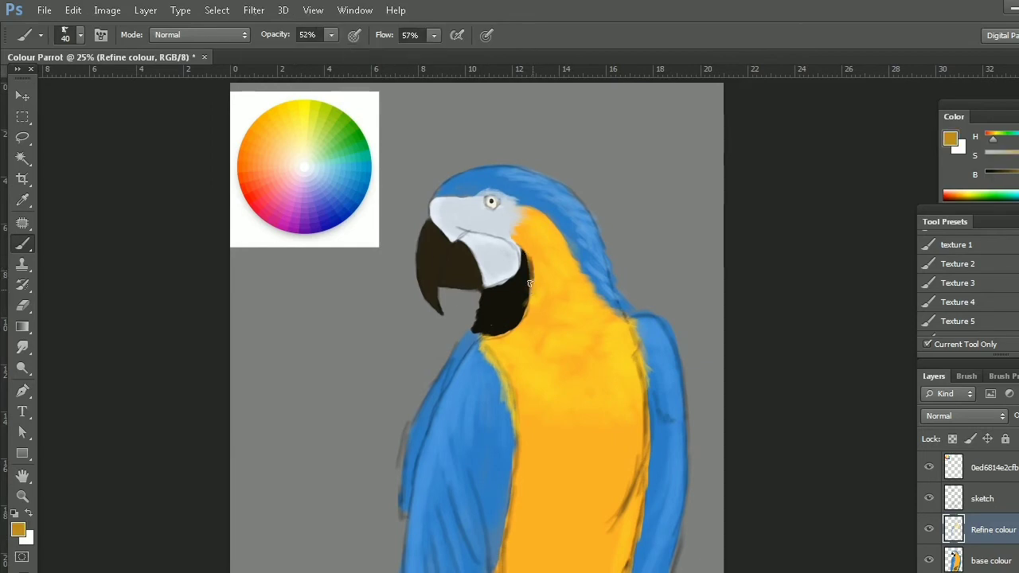
alt+click(522, 314)
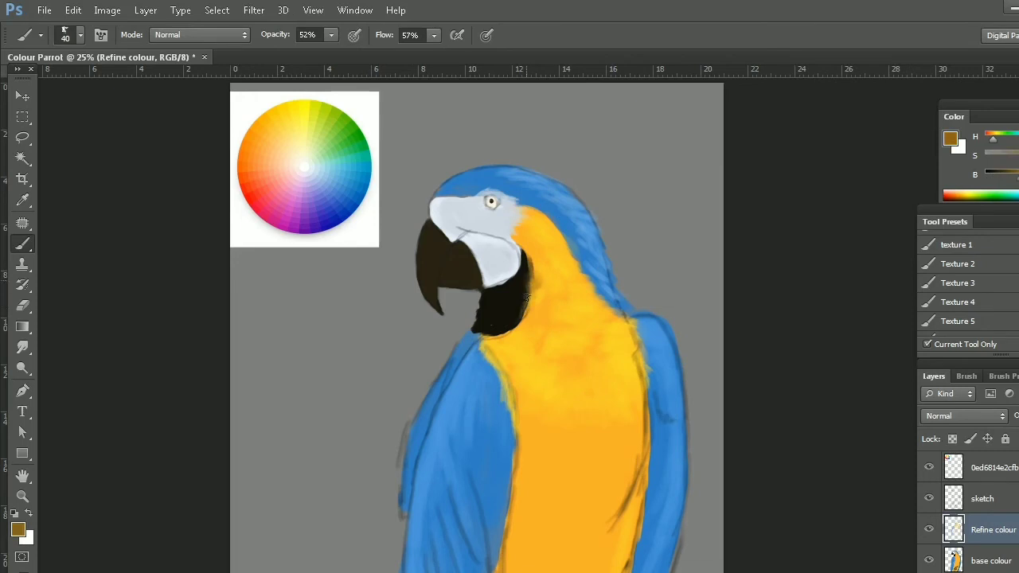
alt+click(530, 267)
key(bracketleft)
key(bracketleft)
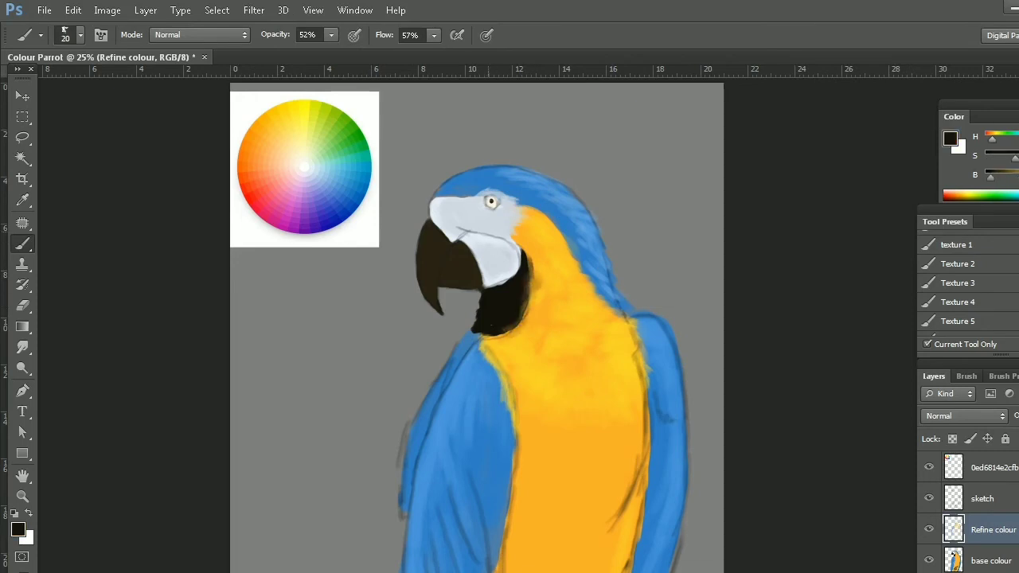
Step: Darken the mouth line and eye ring, and draw dark feather lines beside the eye
mouse_move(455, 225)
mouse_down()
mouse_move(521, 260)
mouse_move(482, 230)
mouse_up()
drag(456, 225, 516, 217)
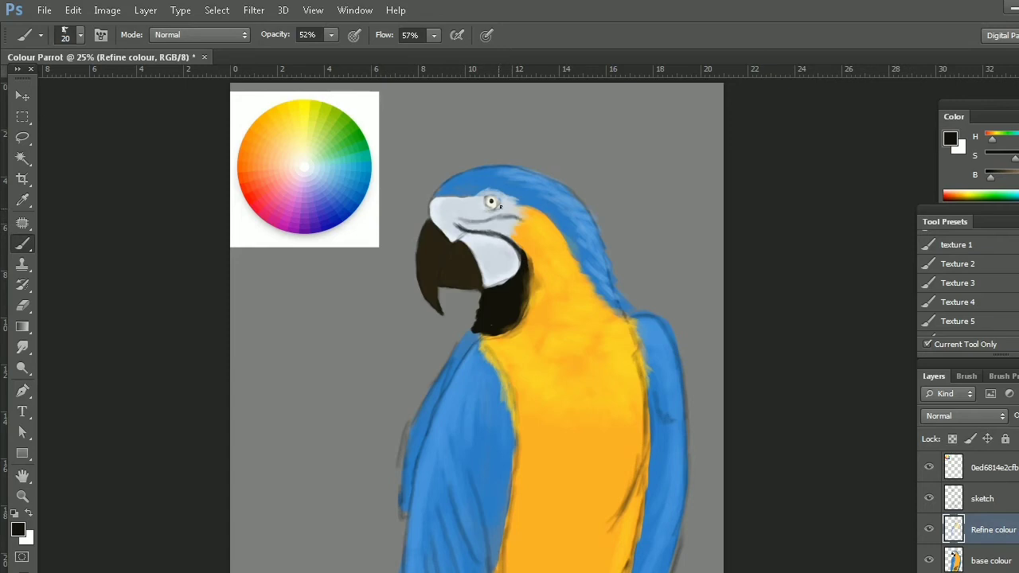
mouse_move(488, 209)
mouse_down()
mouse_move(494, 199)
mouse_move(516, 217)
mouse_move(512, 207)
mouse_up()
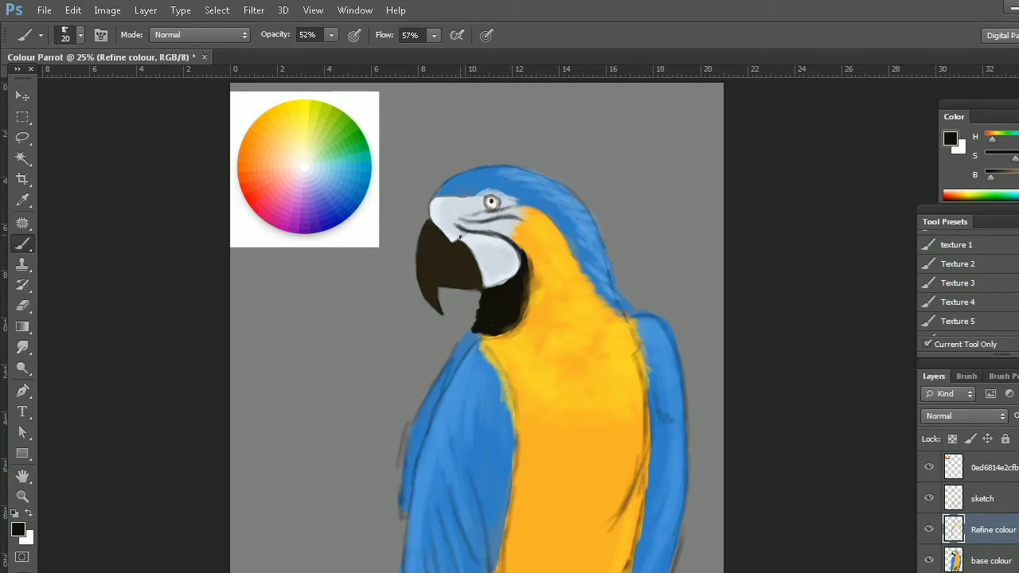
drag(468, 213, 481, 199)
drag(470, 212, 482, 195)
Step: At 81% opacity and size 40, dab light grey onto the lower face patch
key(bracketright)
key(bracketright)
key(8)
key(1)
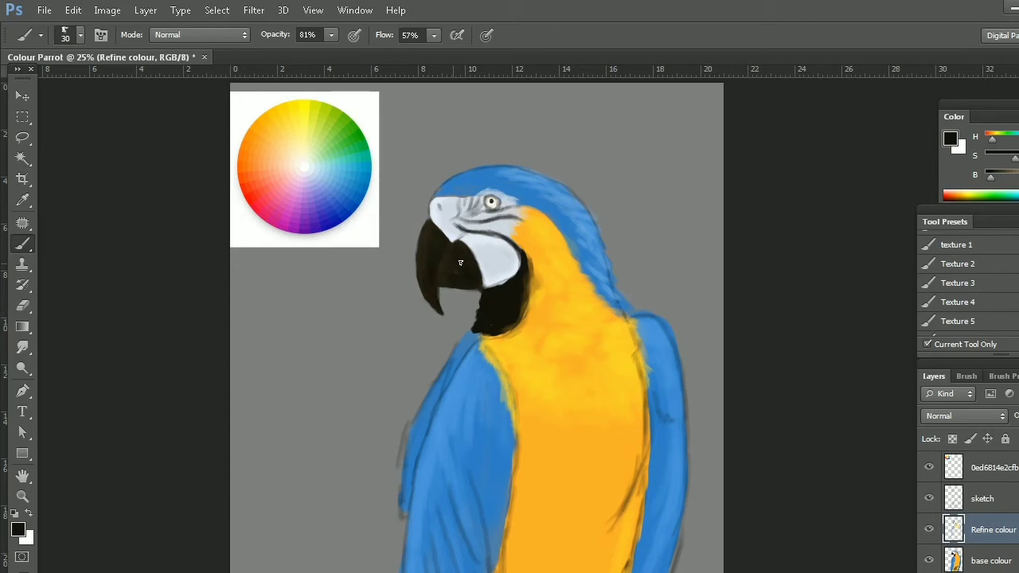
alt+click(505, 263)
drag(484, 275, 501, 265)
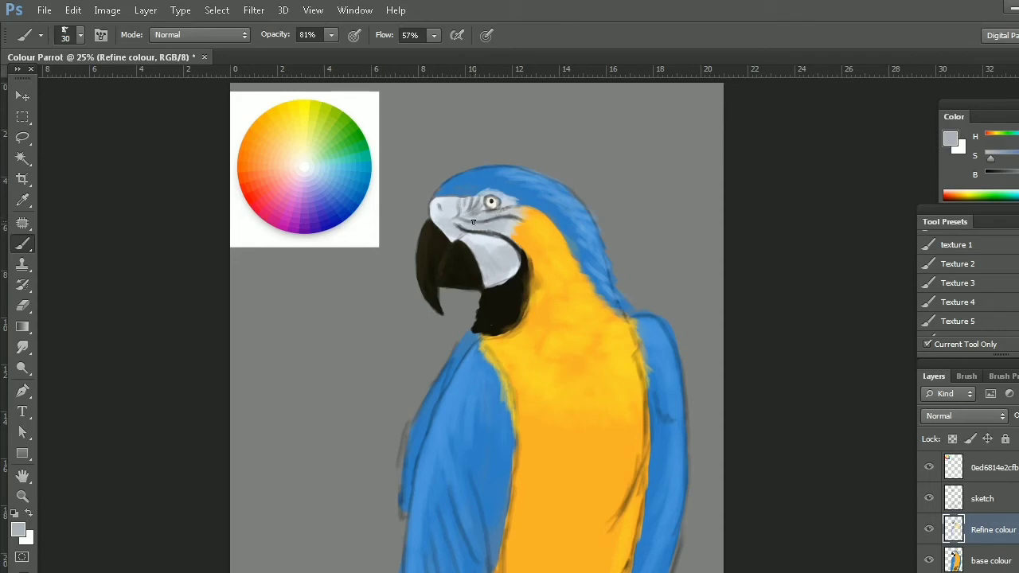
alt+click(531, 263)
alt+click(539, 275)
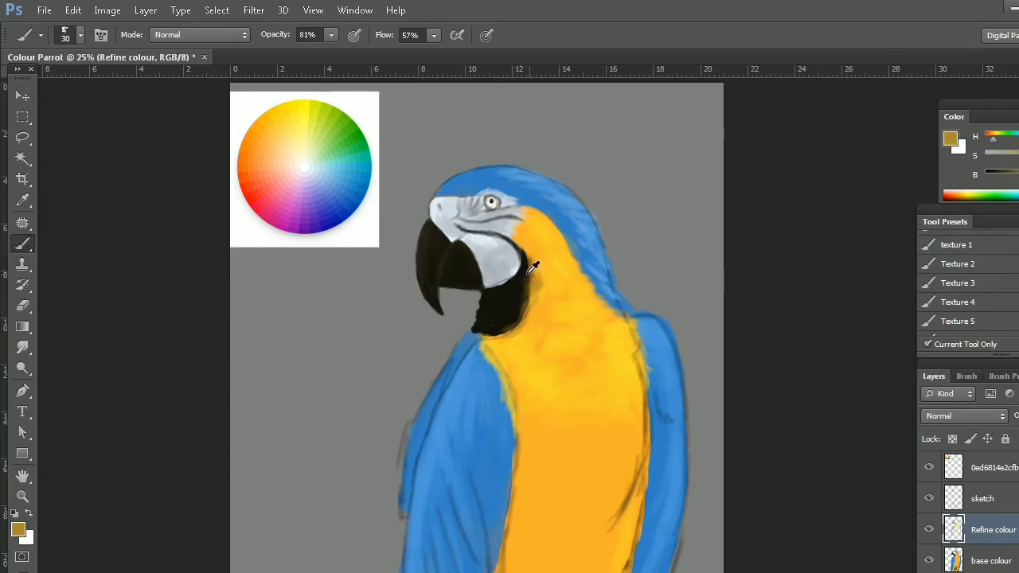
Step: Paint yellow-green over the forehead, above the eye and along the top of the head
alt+click(531, 296)
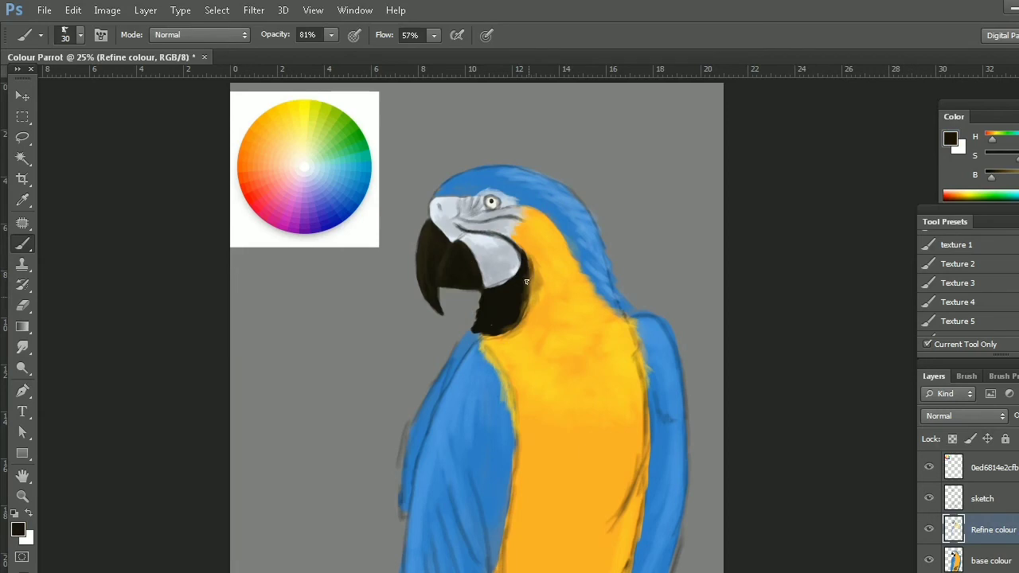
alt+click(333, 102)
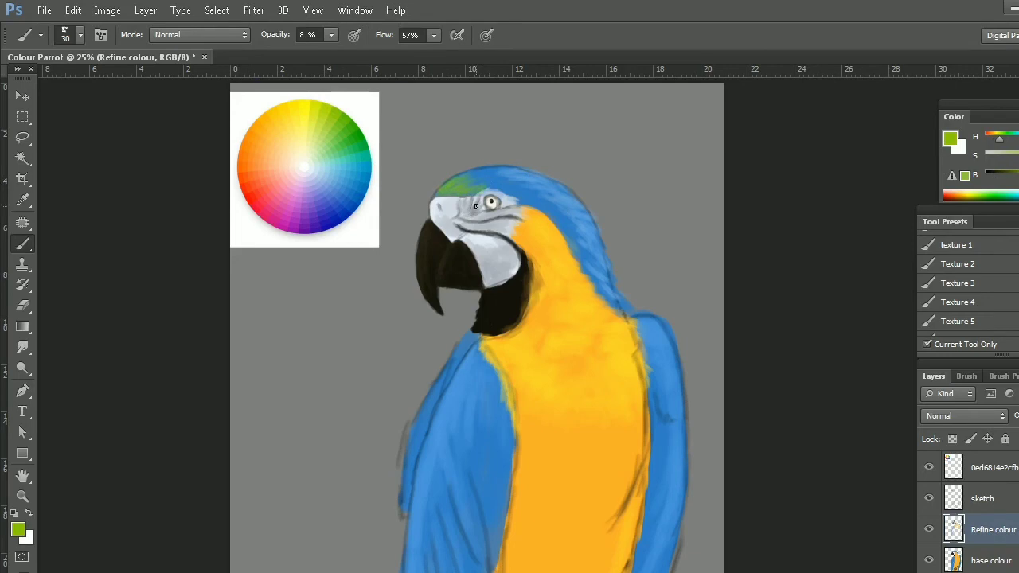
mouse_move(490, 187)
mouse_down()
mouse_move(512, 185)
mouse_move(589, 242)
mouse_up()
drag(557, 212, 592, 224)
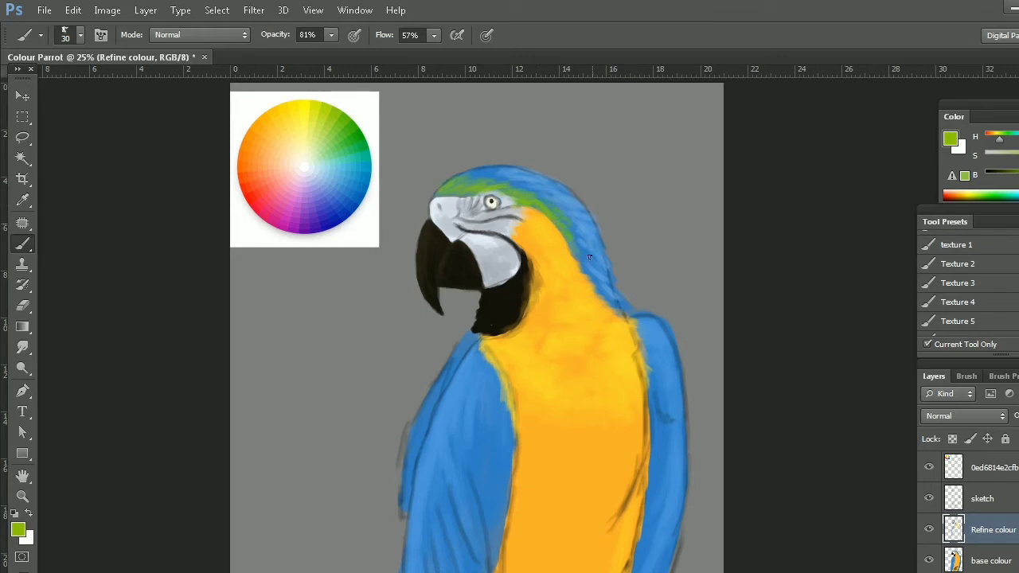
drag(441, 190, 485, 174)
Step: Deepen the forehead and the band behind the eye with darker olive green
alt+click(470, 182)
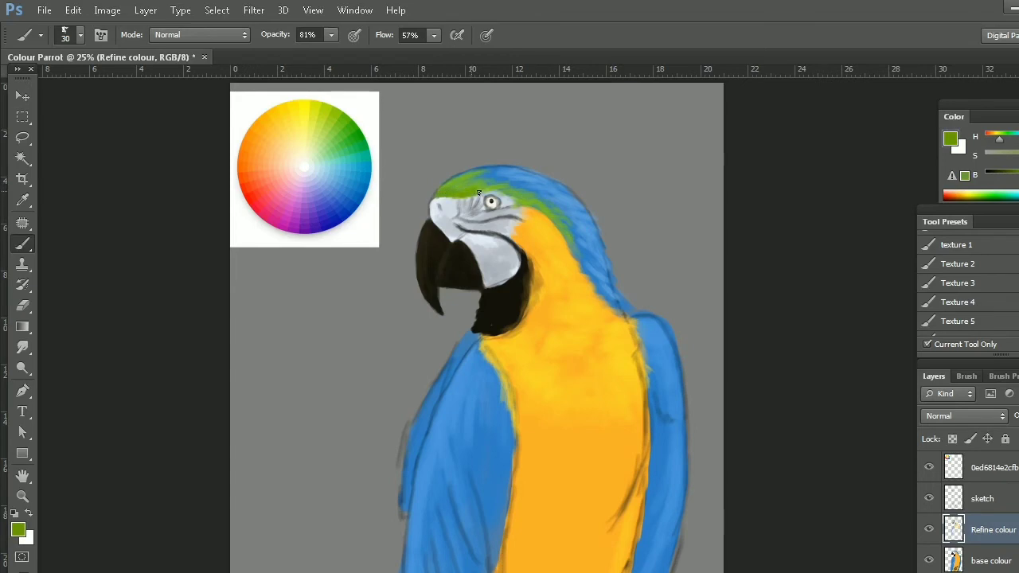
drag(518, 204, 557, 223)
alt+click(579, 247)
mouse_move(438, 194)
mouse_down()
mouse_move(532, 202)
mouse_move(550, 223)
mouse_up()
drag(1015, 176, 1011, 176)
drag(435, 196, 477, 188)
drag(1010, 176, 1016, 175)
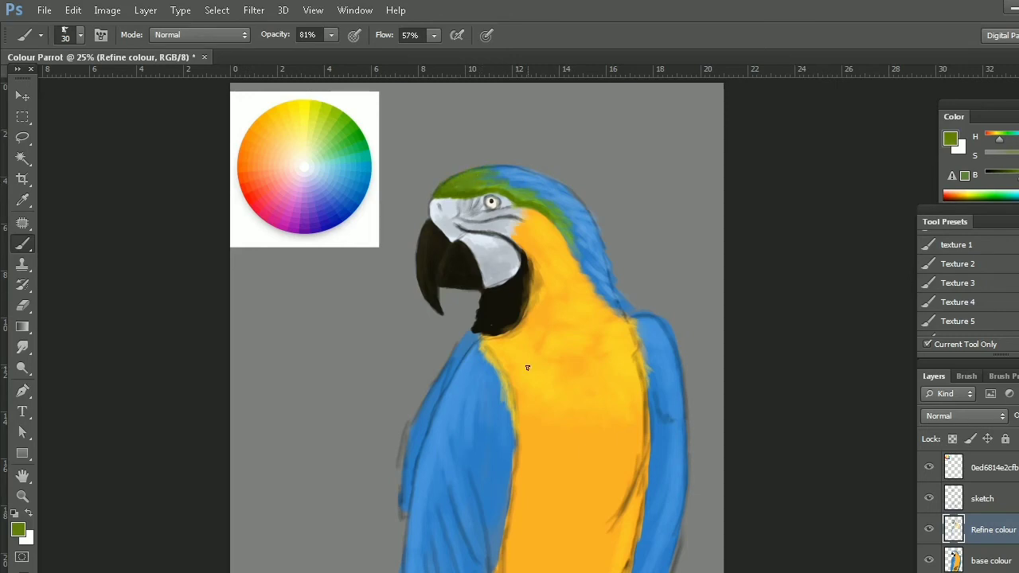
drag(500, 388, 478, 373)
Step: Reset to black at 100% opacity and 84% flow, and extend the black throat patch
key(d)
mouse_move(331, 35)
mouse_down()
mouse_move(331, 52)
mouse_move(347, 53)
mouse_up()
key(shift+8)
key(shift+4)
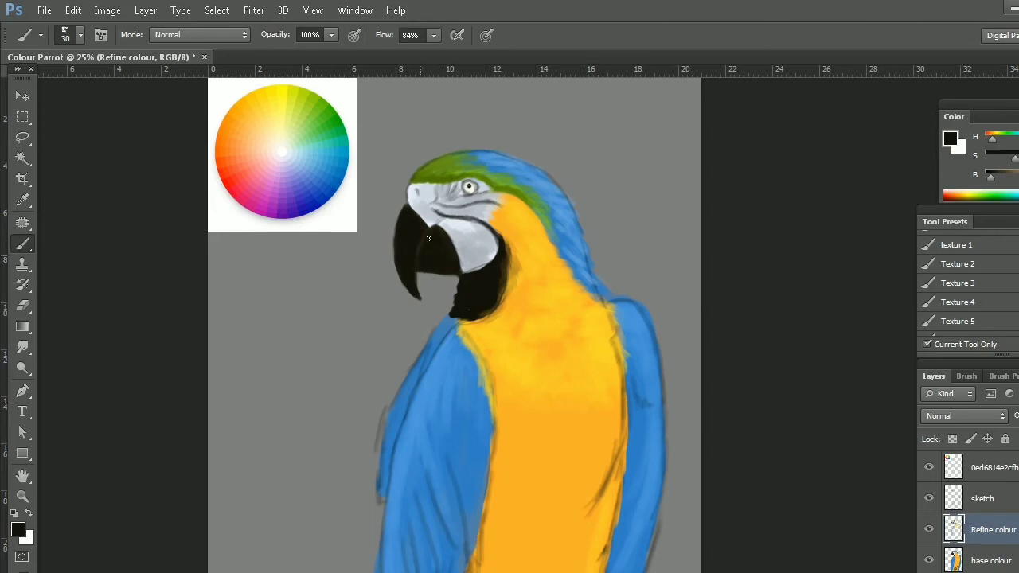
drag(458, 301, 444, 310)
Step: Add short dark marks near the eye and outline it with a darker ring
alt+click(460, 249)
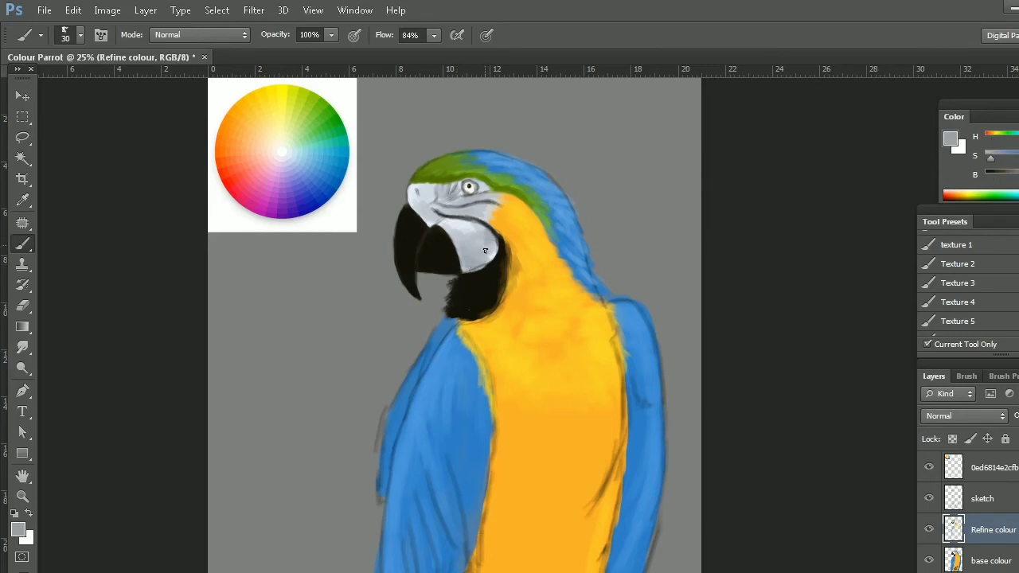
alt+click(429, 220)
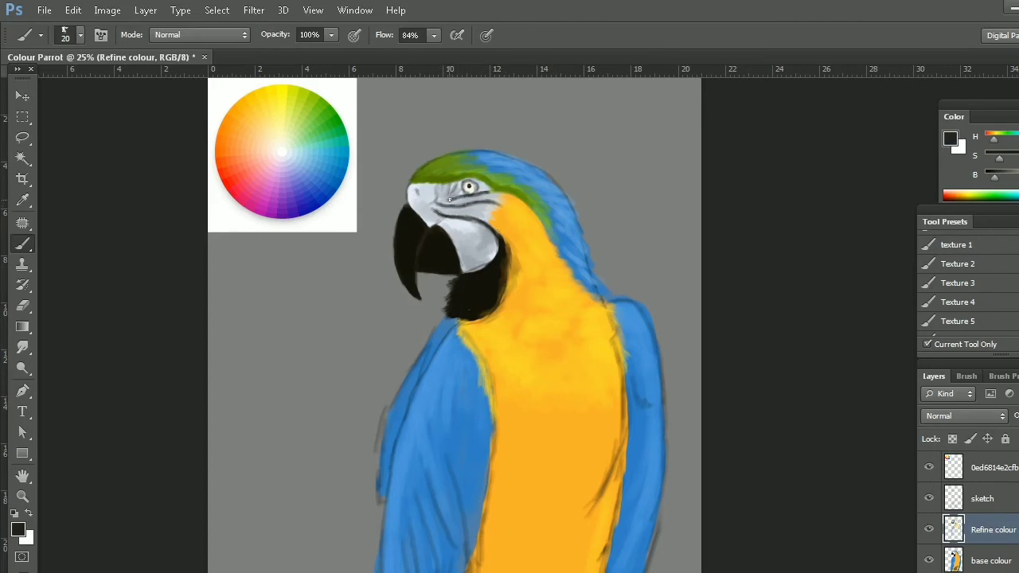
drag(438, 185, 446, 191)
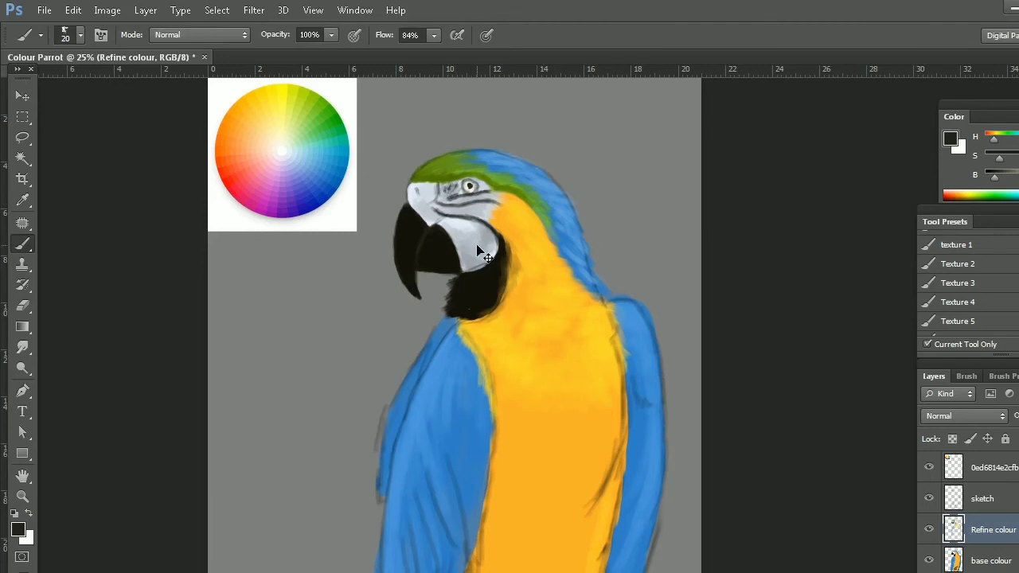
key(ctrl+plus)
mouse_move(393, 163)
mouse_down()
mouse_move(419, 156)
mouse_move(408, 179)
mouse_move(393, 156)
mouse_move(404, 180)
mouse_move(420, 158)
mouse_up()
Step: Repaint the forehead in green and extend a lighter green crown over the blue feathers
alt+click(383, 142)
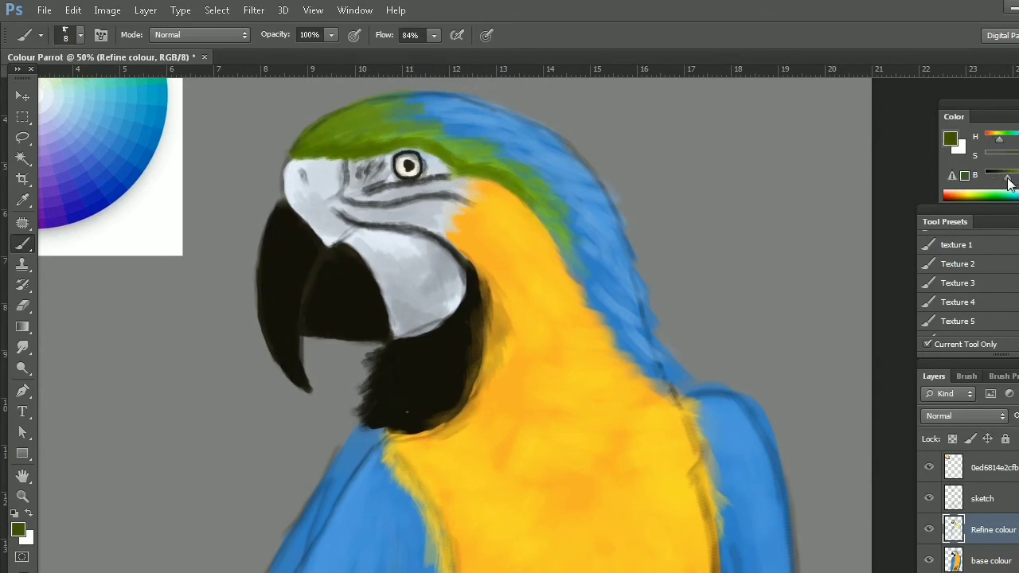
scroll(383, 142, up, 2)
key(ctrl+minus)
key(bracketleft)
drag(381, 266, 436, 260)
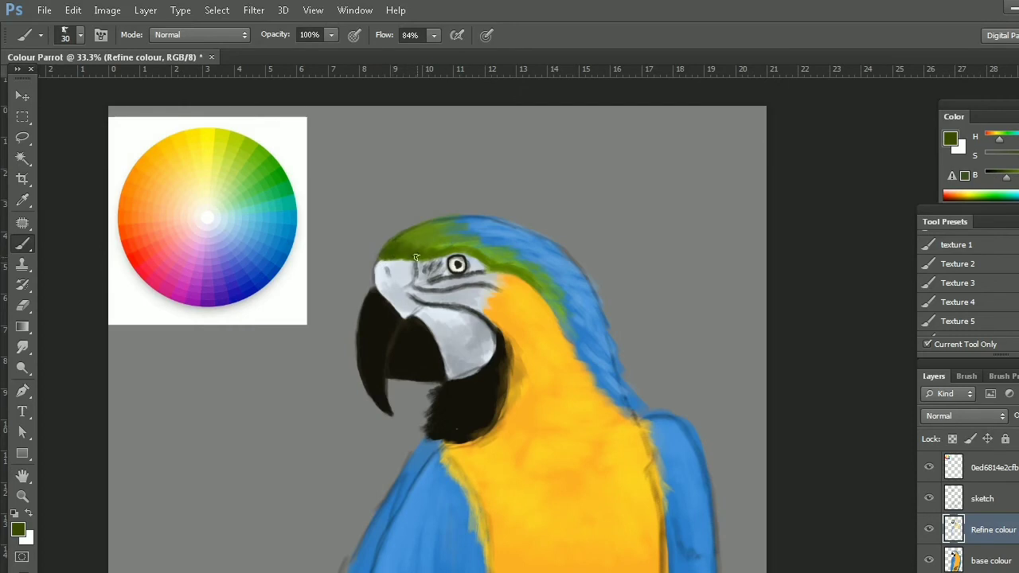
mouse_move(410, 256)
mouse_down()
mouse_move(393, 254)
mouse_move(470, 253)
mouse_up()
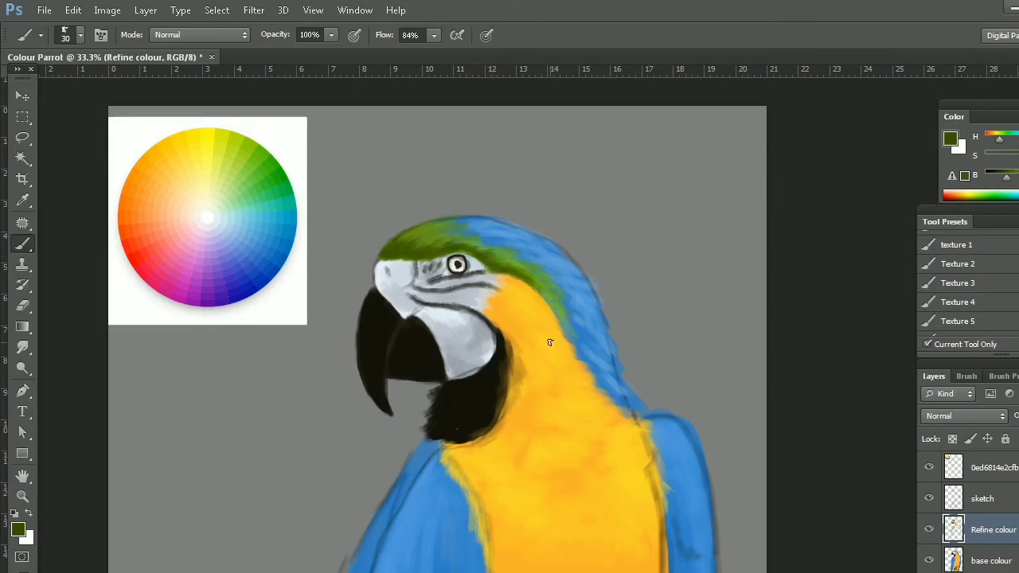
key(bracketright)
alt+click(499, 252)
mouse_move(440, 228)
mouse_down()
mouse_move(491, 248)
mouse_move(479, 254)
mouse_move(449, 237)
mouse_move(544, 309)
mouse_move(474, 244)
mouse_move(563, 276)
mouse_move(477, 242)
mouse_up()
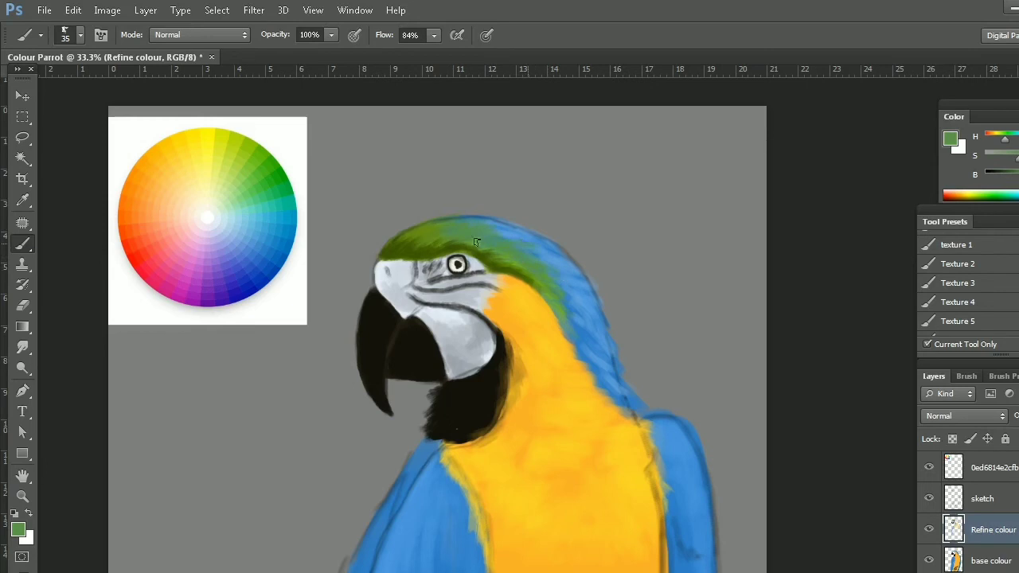
alt+click(559, 323)
Step: Blend yellow along the edge where the green meets the blue head feathers
drag(539, 295, 563, 320)
drag(544, 405, 528, 322)
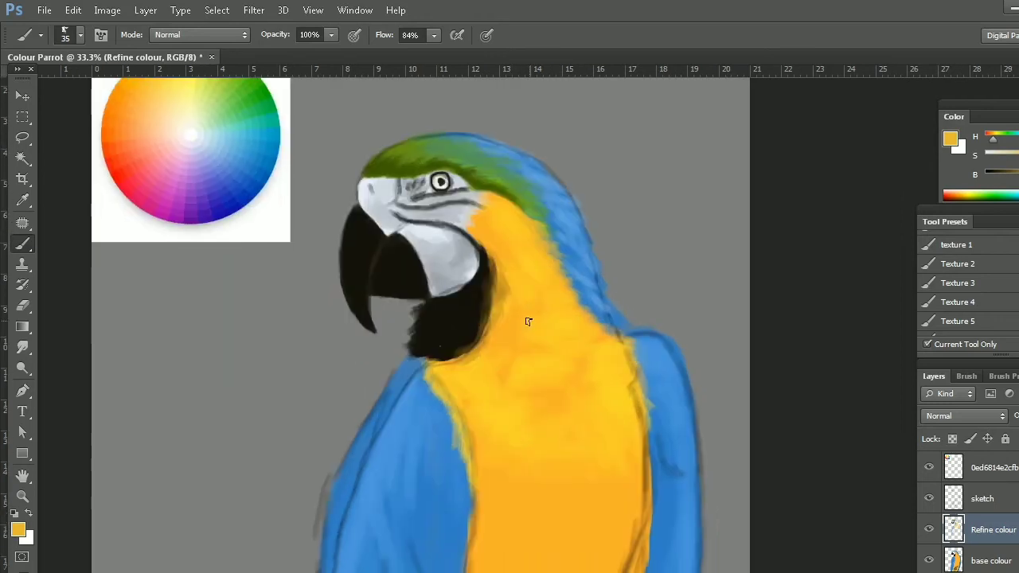
alt+click(509, 173)
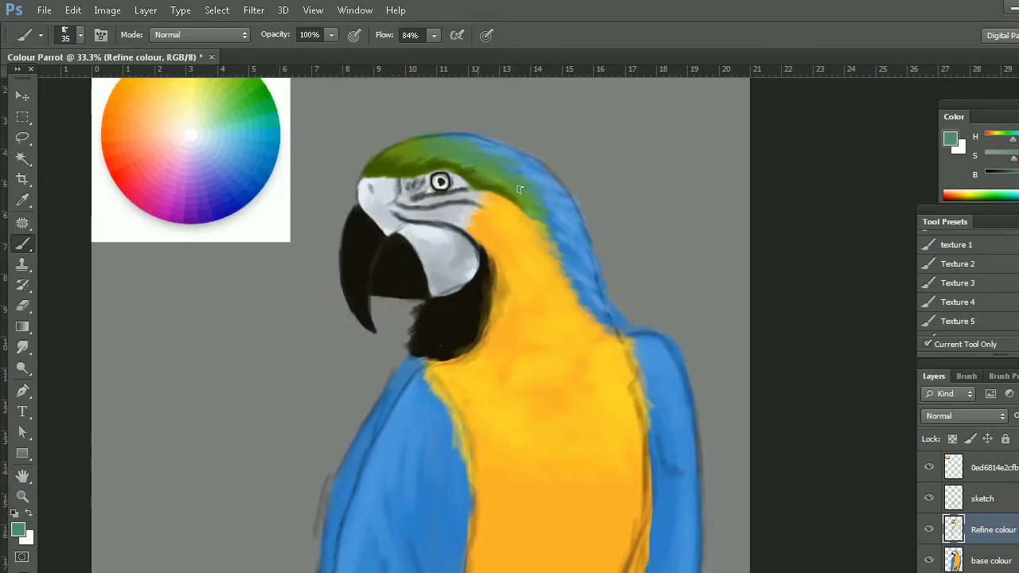
alt+click(562, 210)
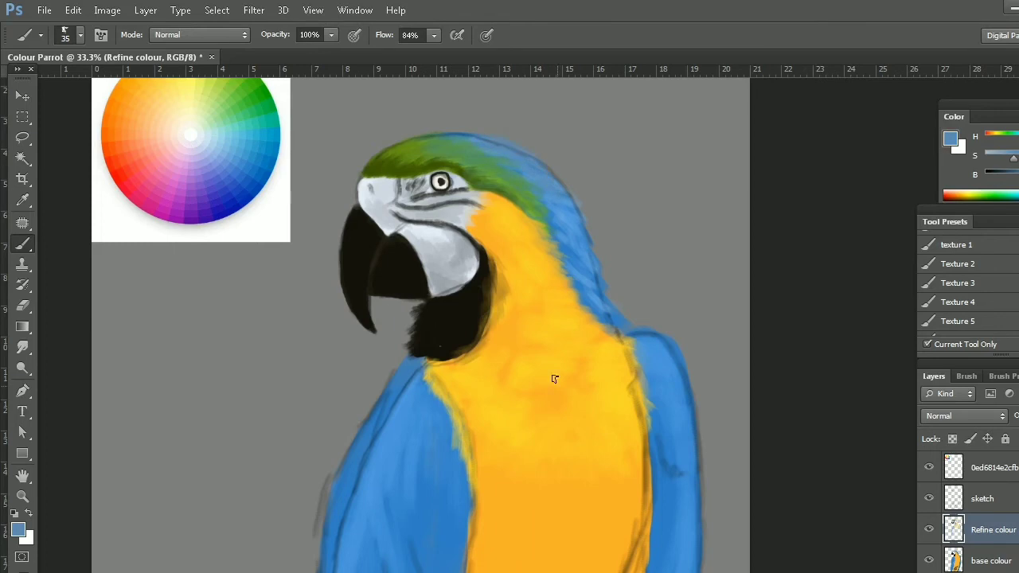
Step: Paint small dark brownish-orange strokes forming a V-shaped fold on the upper neck
mouse_move(555, 379)
mouse_down()
mouse_move(528, 296)
mouse_move(470, 296)
mouse_move(518, 291)
mouse_move(530, 310)
mouse_move(559, 318)
mouse_up()
alt+click(528, 295)
key(bracketleft)
key(bracketleft)
key(bracketleft)
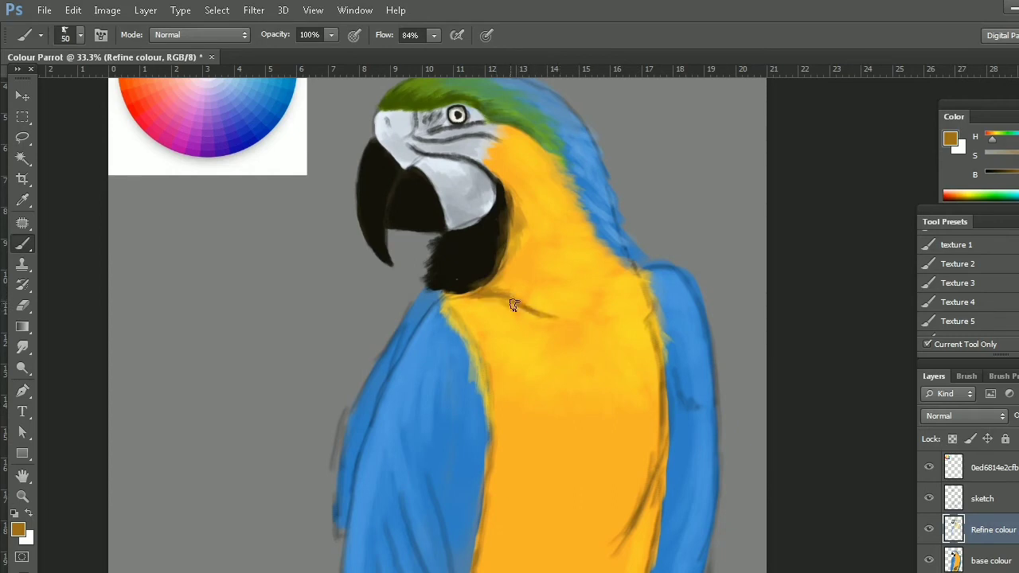
mouse_move(557, 257)
mouse_down()
mouse_move(507, 286)
mouse_move(570, 282)
mouse_move(533, 283)
mouse_move(600, 309)
mouse_move(566, 292)
mouse_move(566, 319)
mouse_move(556, 302)
mouse_up()
key(bracketleft)
key(bracketright)
key(bracketright)
key(bracketright)
key(bracketleft)
key(bracketleft)
drag(566, 297, 568, 314)
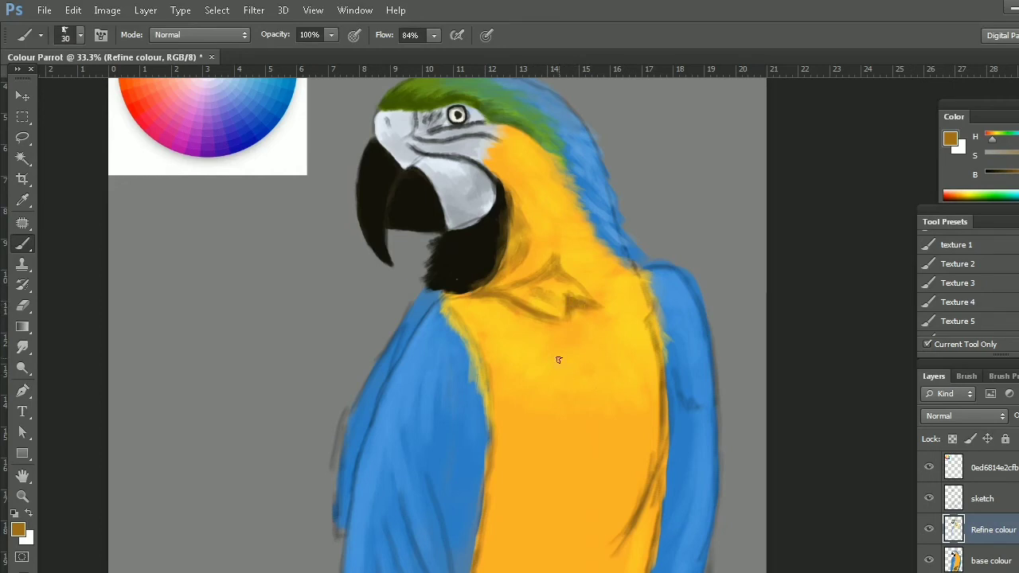
Step: Zoom out and load chest oranges on a larger brush for broad shading
scroll(558, 314, up, 1)
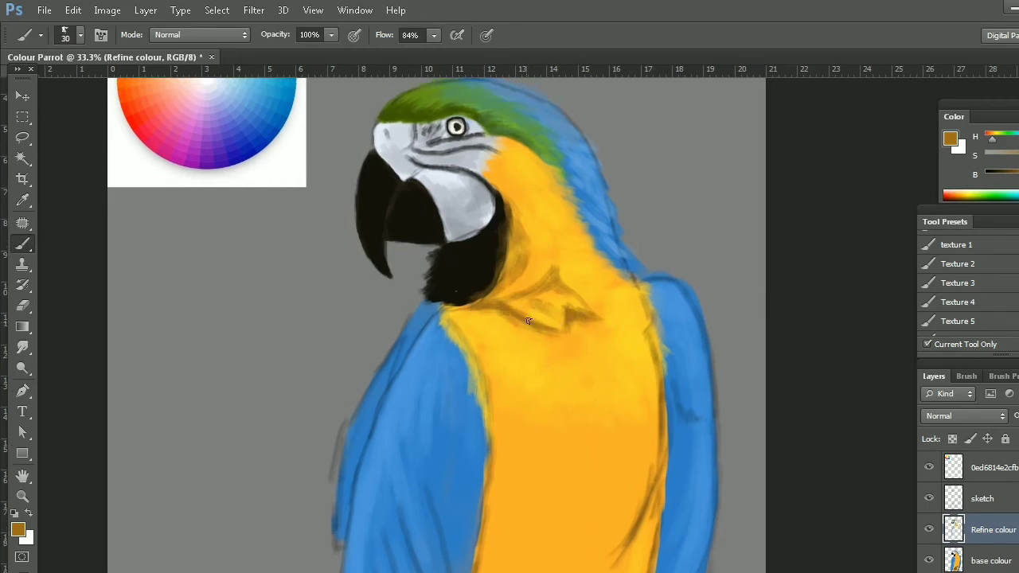
key(bracketright)
key(bracketright)
key(bracketright)
scroll(558, 367, down, 5)
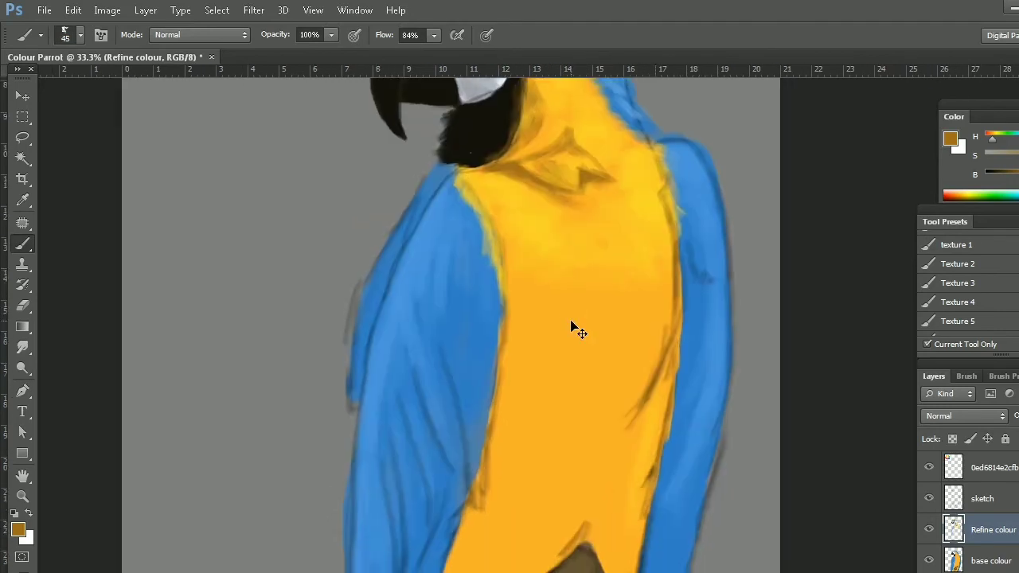
key(ctrl+minus)
alt+click(567, 377)
alt+click(576, 381)
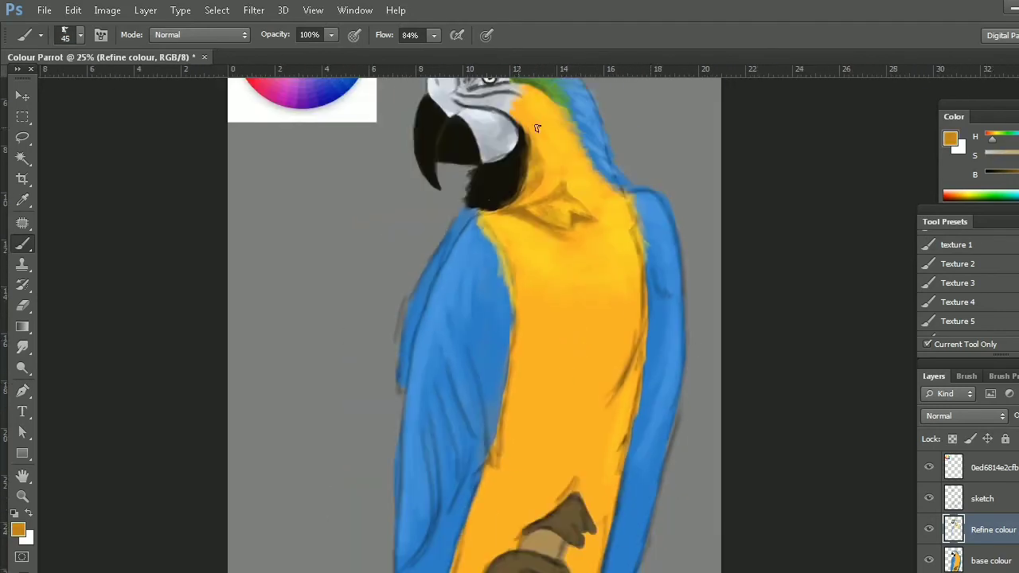
key(bracketright)
key(bracketright)
key(bracketright)
Step: Pick a brighter orange, switch to a texture brush, and shade the chest's left side
drag(544, 262, 556, 356)
alt+click(272, 102)
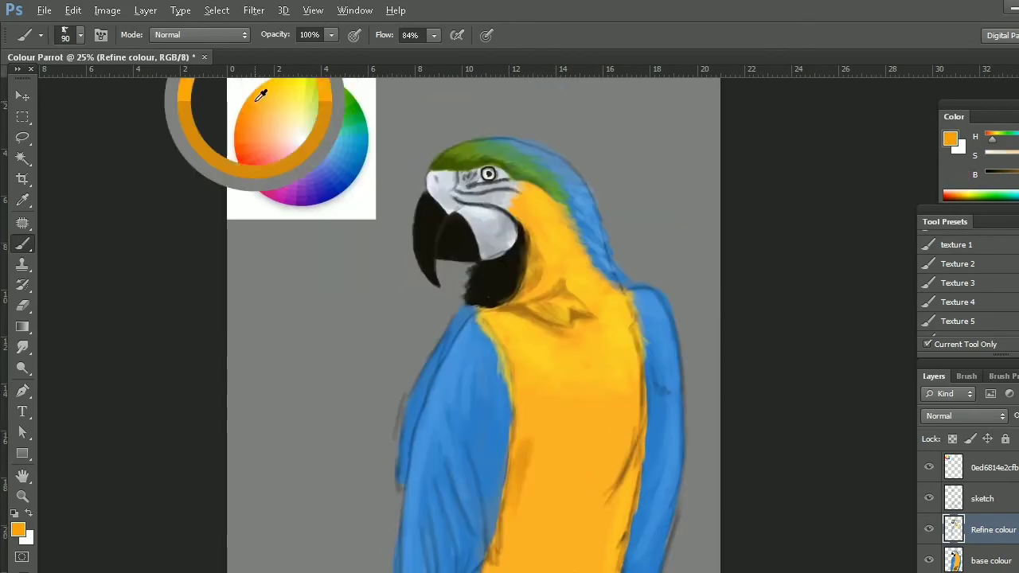
drag(539, 426, 503, 338)
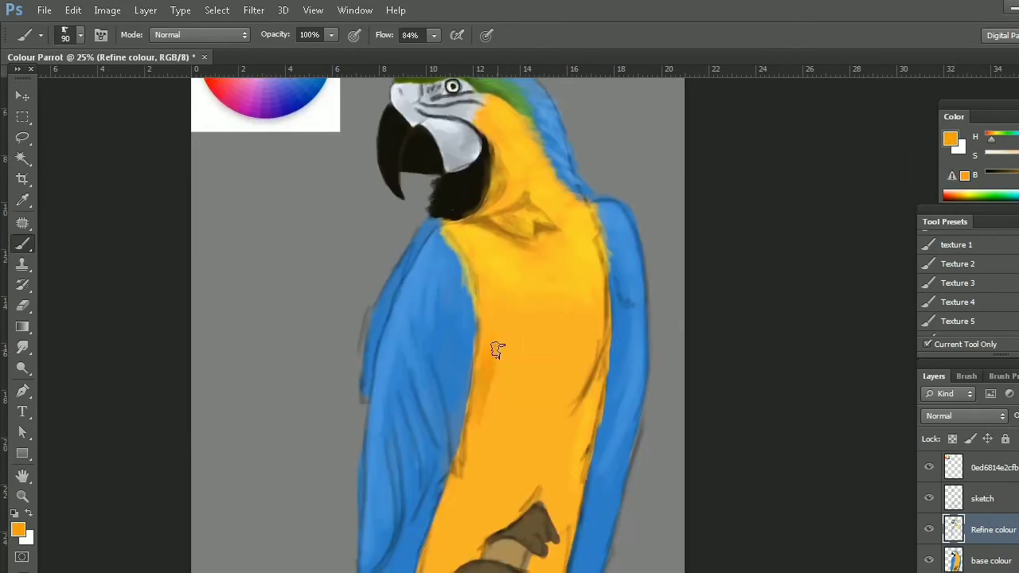
click(958, 321)
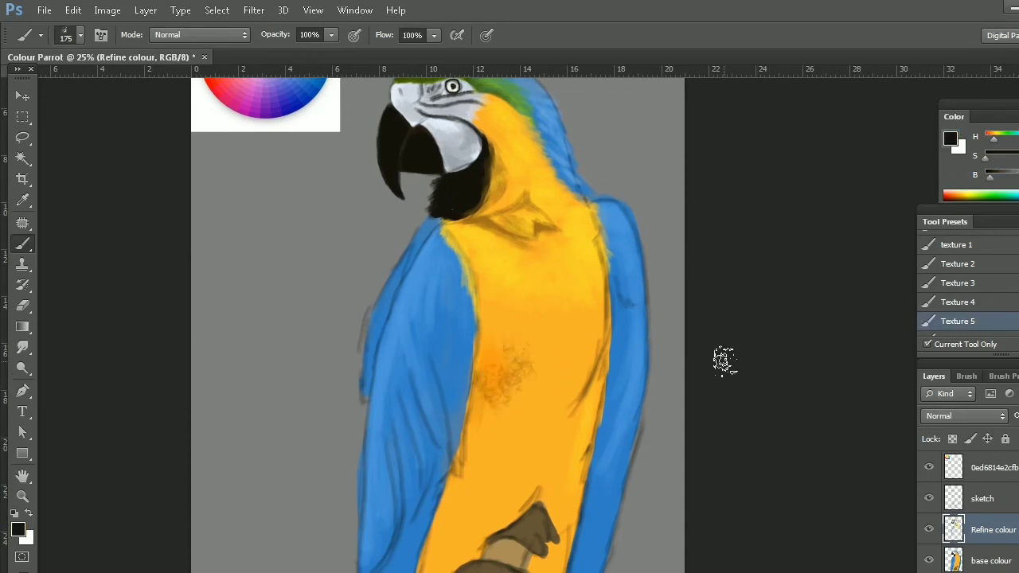
click(958, 307)
alt+click(516, 386)
mouse_move(516, 386)
mouse_down()
mouse_move(477, 435)
mouse_move(472, 476)
mouse_up()
Step: With airbrush build-up and the TEXTURE preset, darken the mid-chest and the belly's left edge
key(bracketright)
key(bracketright)
key(shift+alt+p)
alt+click(494, 376)
scroll(964, 286, up, 3)
click(958, 309)
alt+click(493, 369)
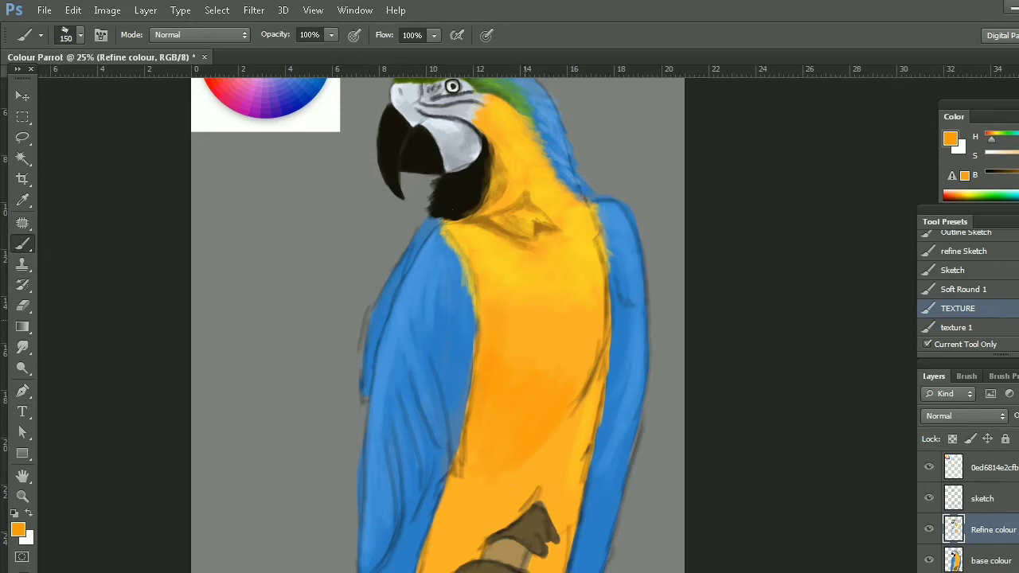
drag(580, 321, 547, 485)
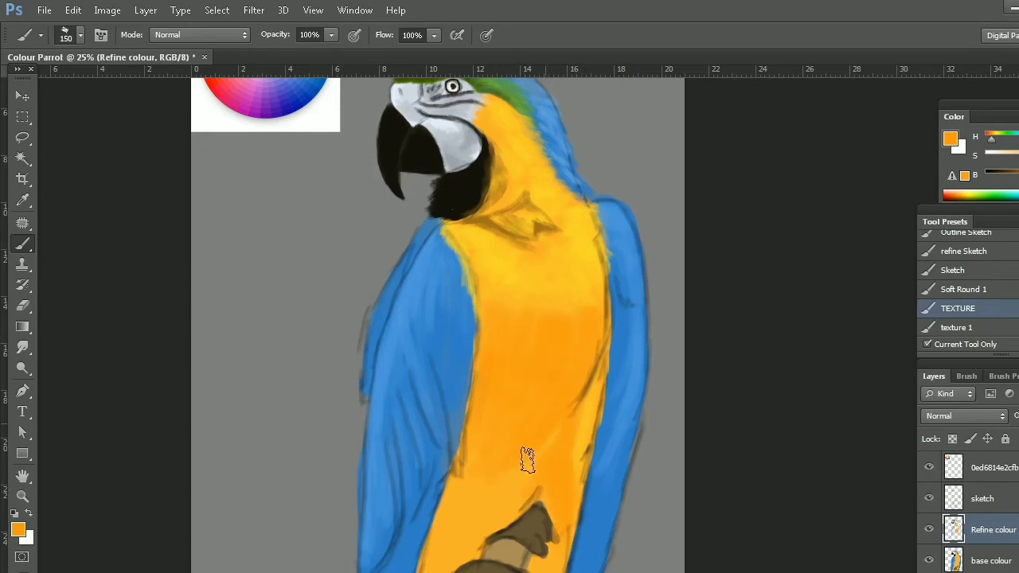
drag(512, 505, 493, 417)
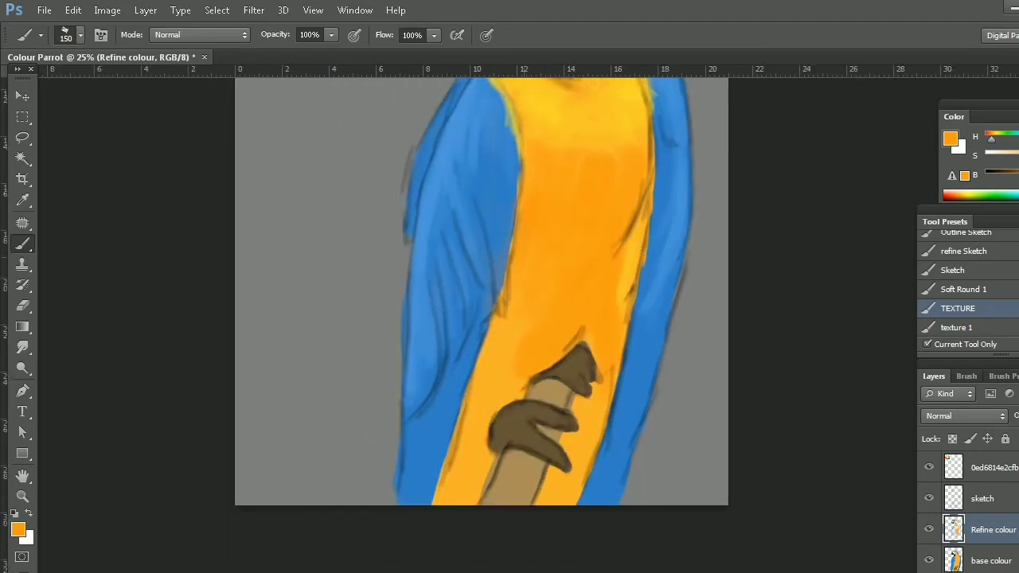
key(bracketleft)
key(bracketleft)
key(bracketleft)
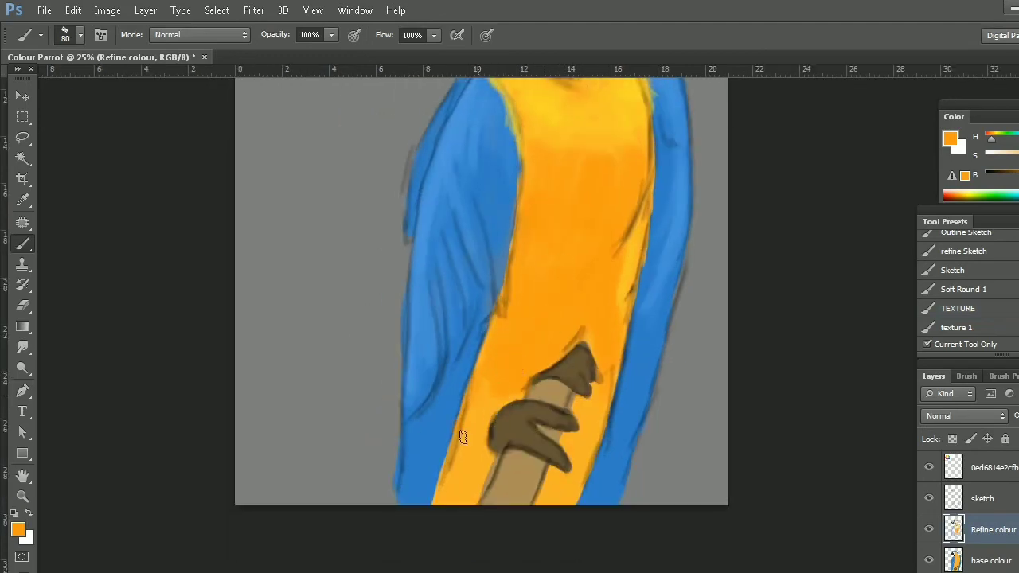
drag(479, 424, 478, 488)
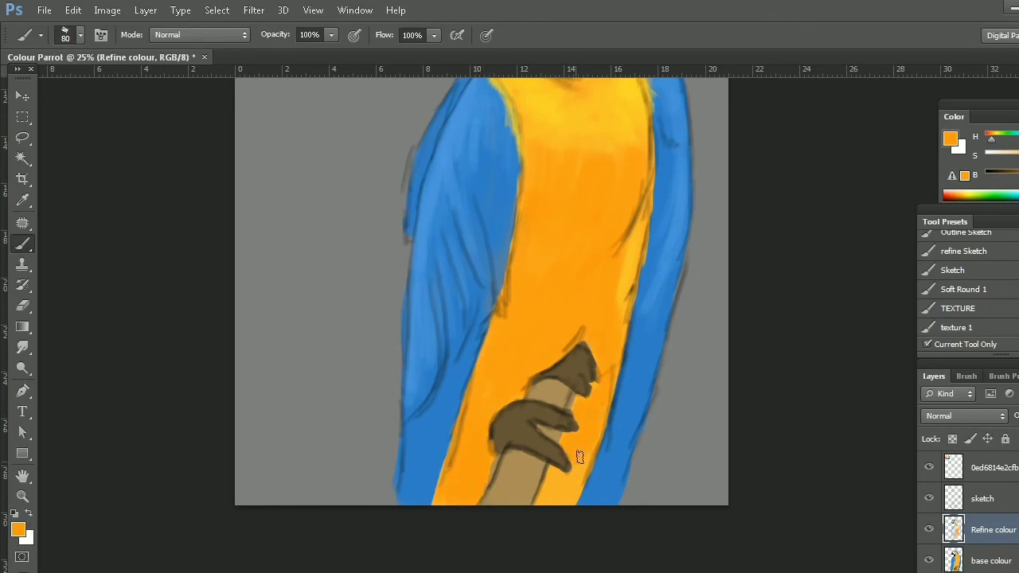
Step: Sample a darker chest orange, set brush opacity 71% and flow about 63%, and shade the chest's left side
scroll(586, 289, up, 3)
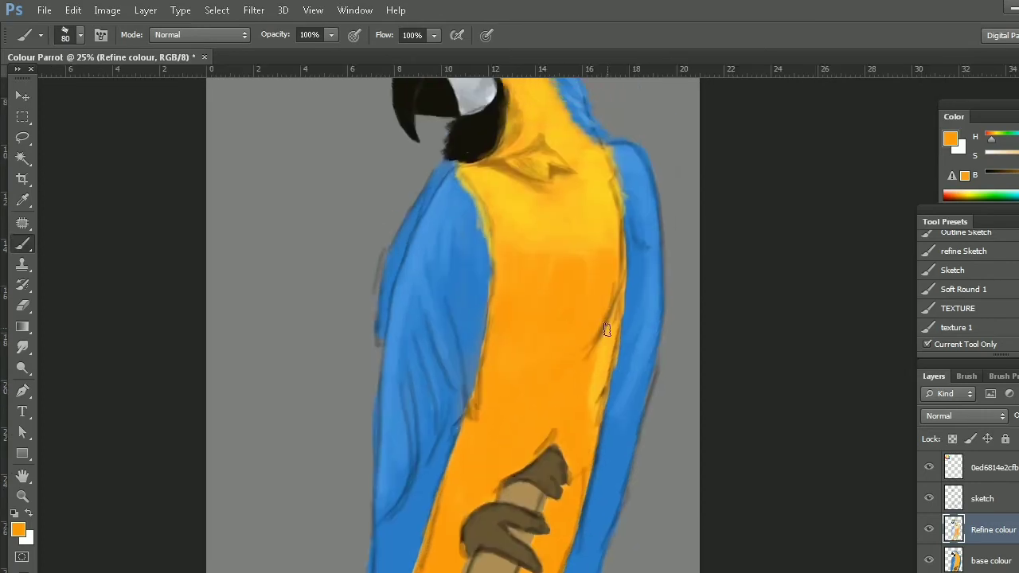
scroll(555, 416, up, 3)
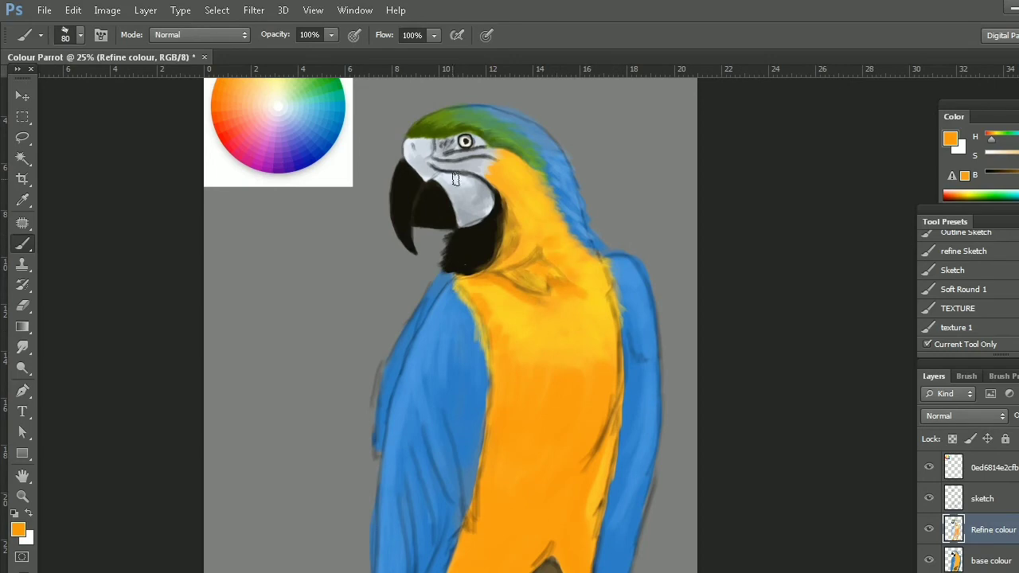
drag(542, 329, 588, 332)
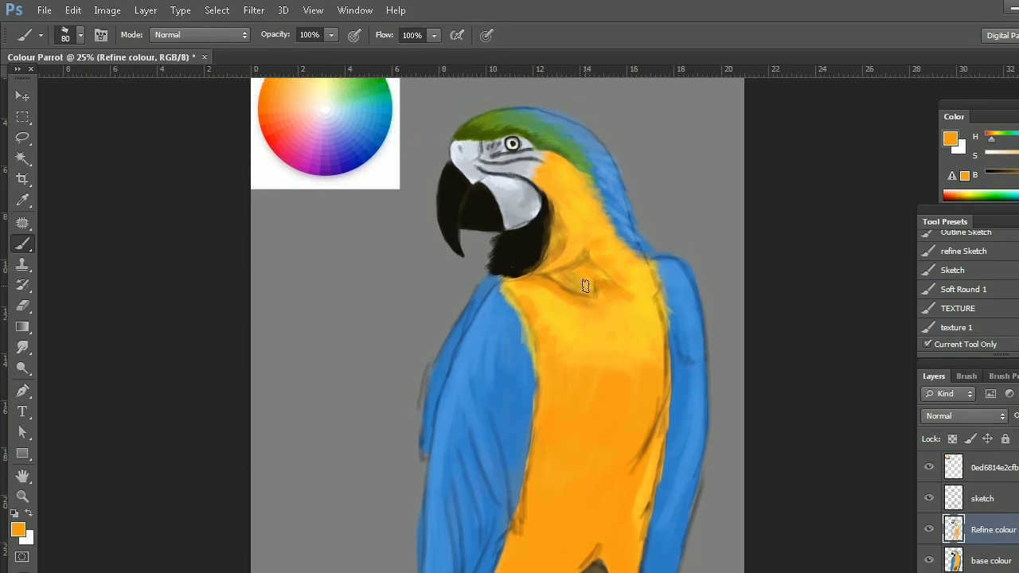
drag(586, 372, 585, 298)
alt+click(571, 347)
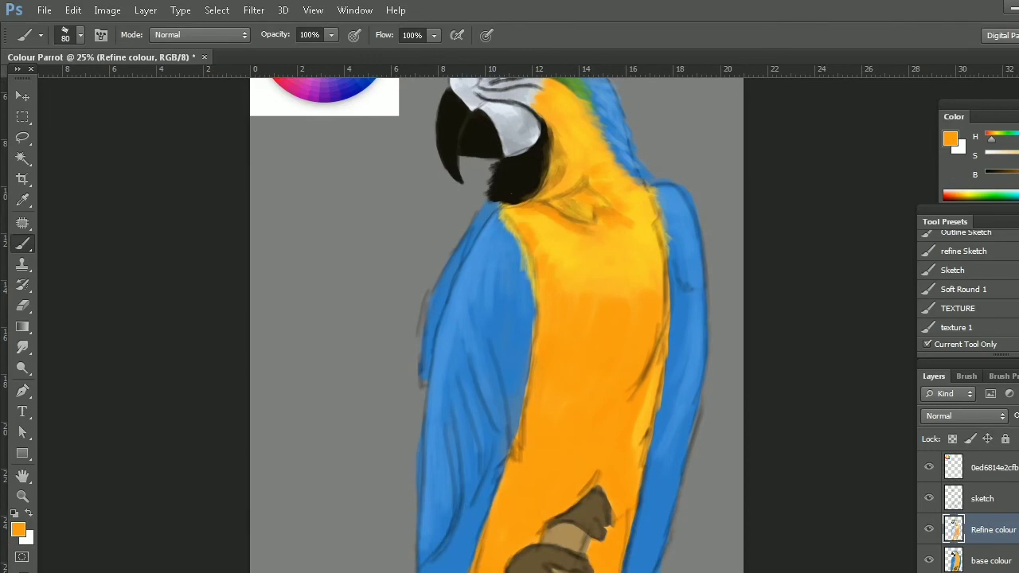
drag(331, 34, 307, 53)
drag(434, 35, 402, 58)
key(bracketright)
key(bracketright)
key(bracketright)
drag(539, 270, 543, 331)
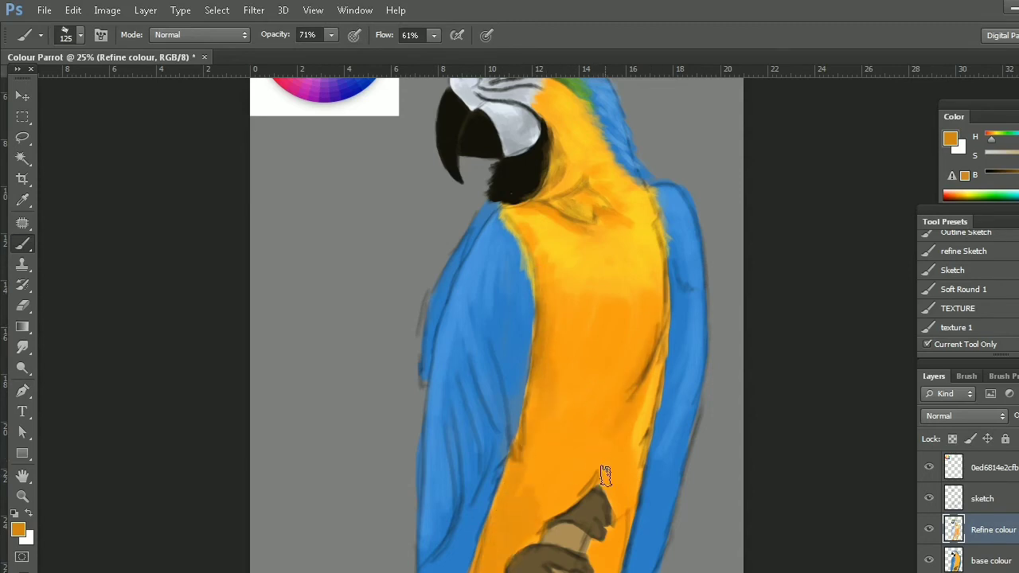
Step: Pick a brownish shadow orange and paint a dark shadow along the chest's right edge
key(bracketright)
key(bracketright)
key(bracketright)
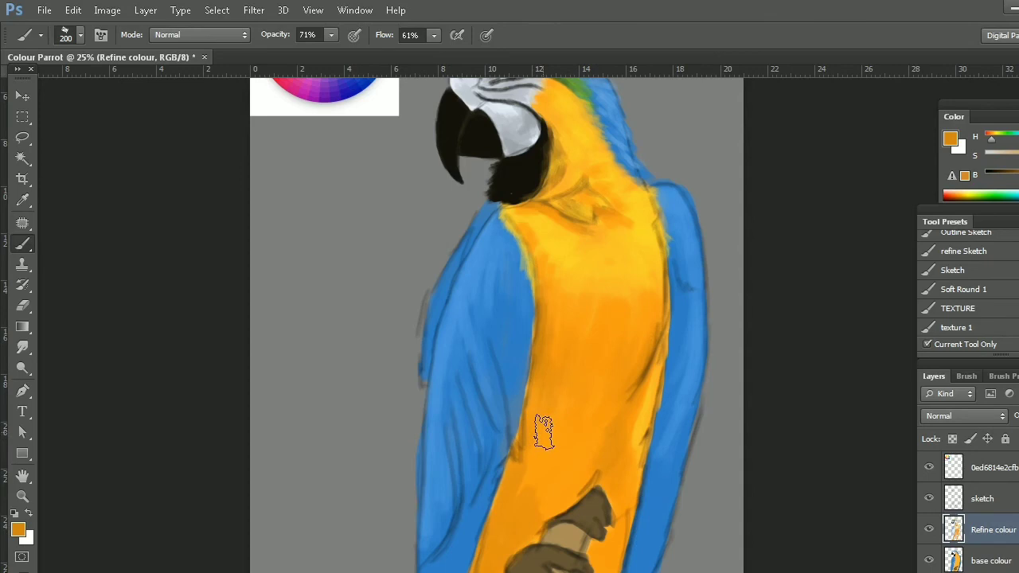
drag(553, 357, 544, 403)
key(bracketleft)
key(bracketleft)
key(bracketleft)
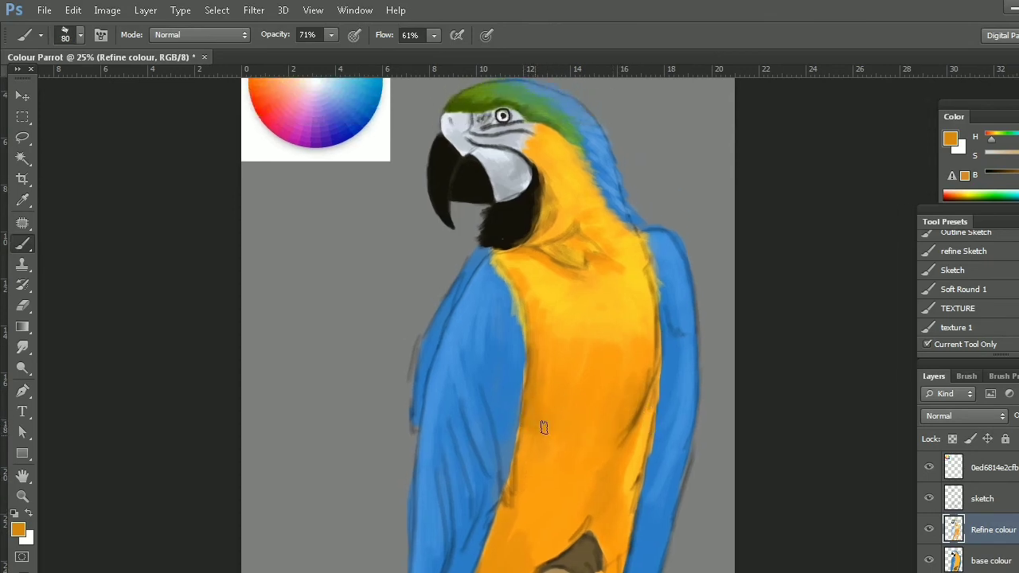
key(bracketright)
key(bracketright)
key(bracketright)
key(bracketleft)
key(bracketleft)
key(bracketleft)
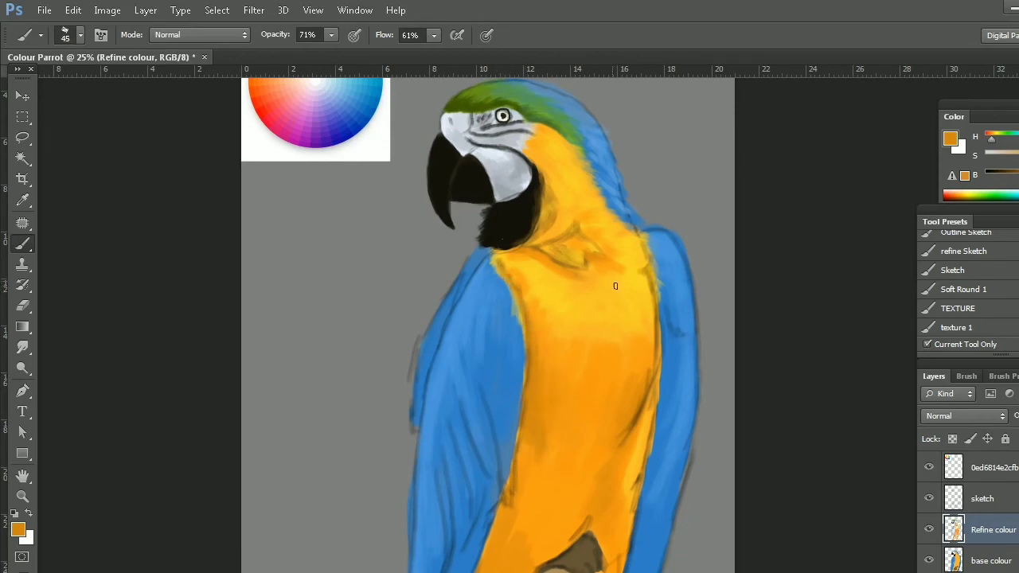
alt+click(597, 257)
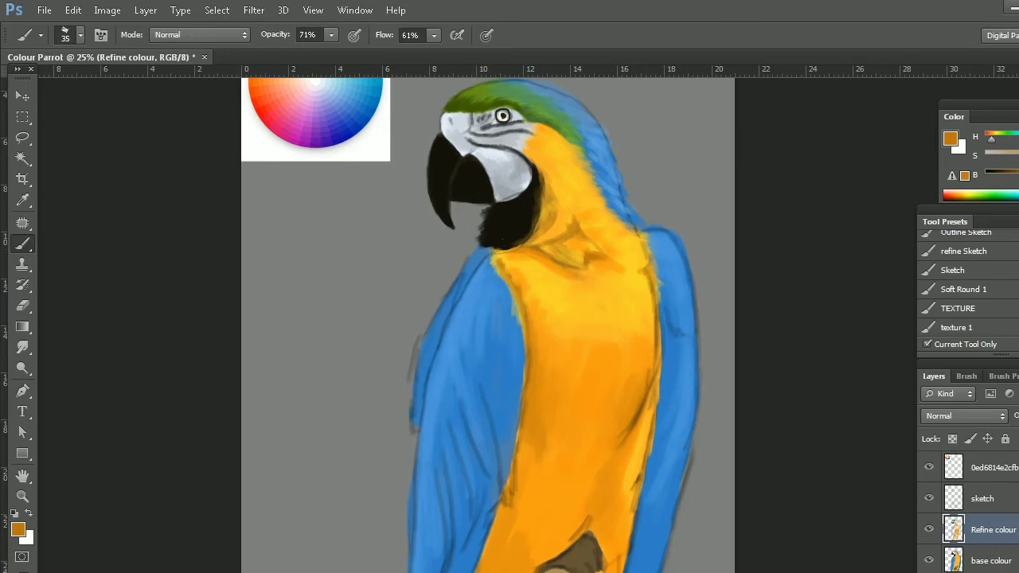
alt+click(608, 289)
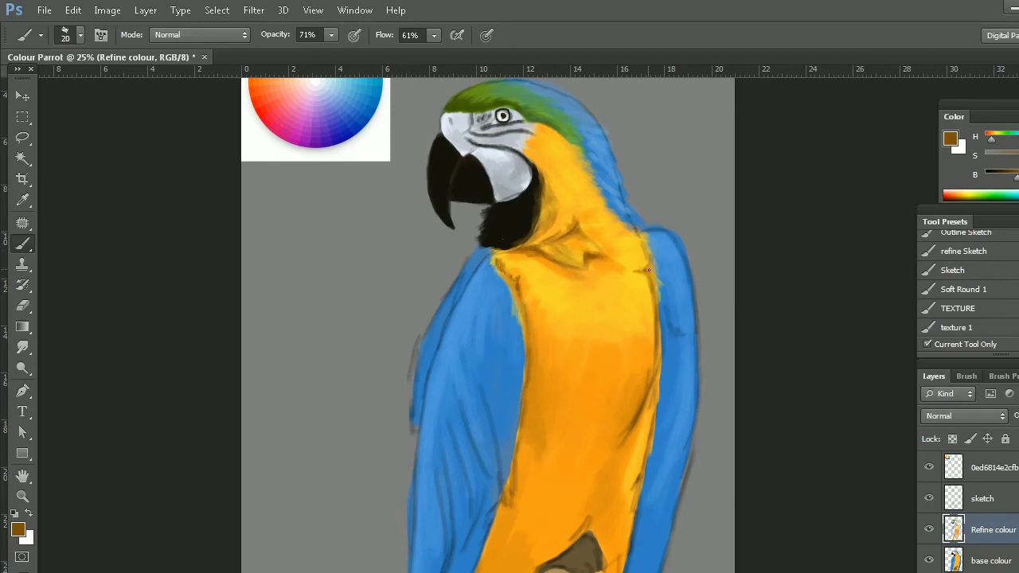
drag(659, 346, 659, 359)
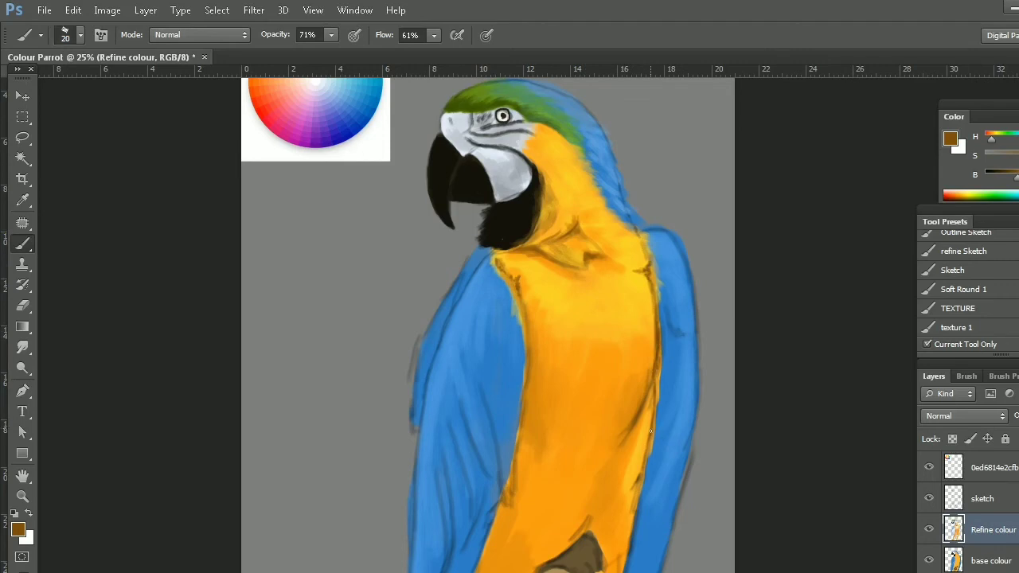
drag(633, 451, 634, 448)
Step: With a larger brush, darken the lower-left, lower-right and right edges of the chest
key(bracketright)
key(bracketright)
key(bracketright)
key(bracketright)
key(bracketright)
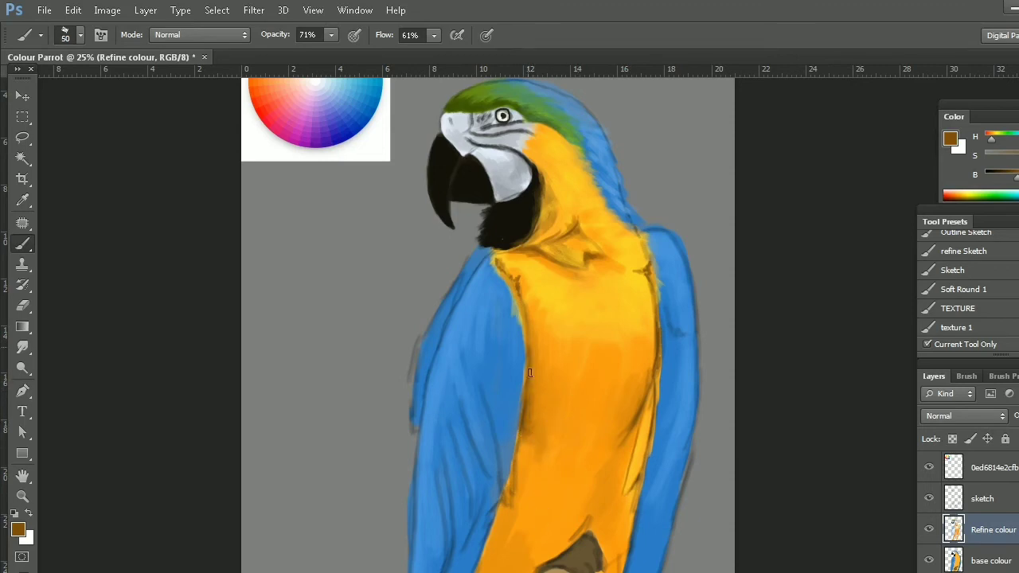
drag(503, 518, 482, 561)
mouse_move(660, 452)
mouse_down()
mouse_move(630, 516)
mouse_move(621, 572)
mouse_up()
drag(656, 387, 646, 465)
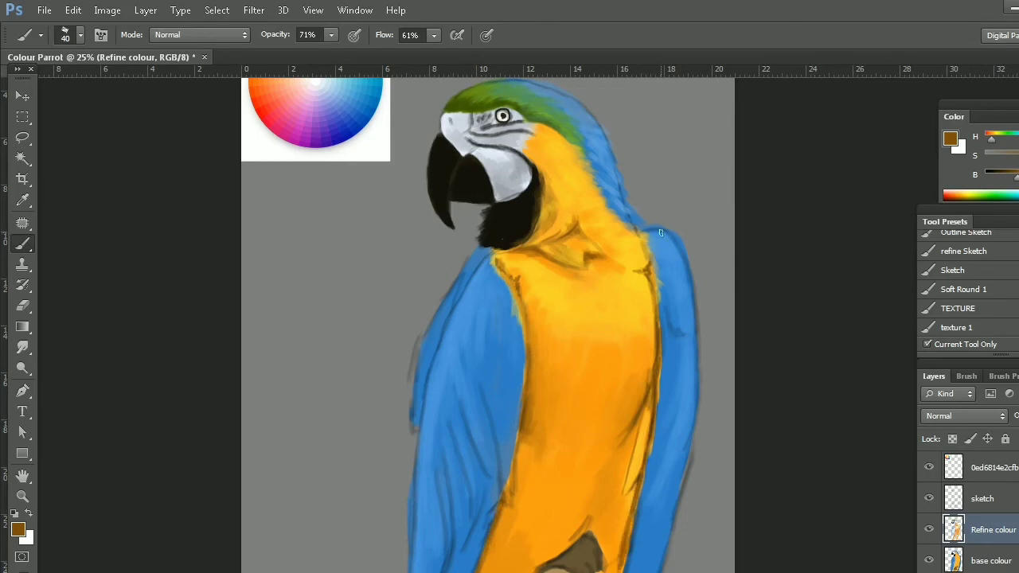
drag(566, 485, 560, 405)
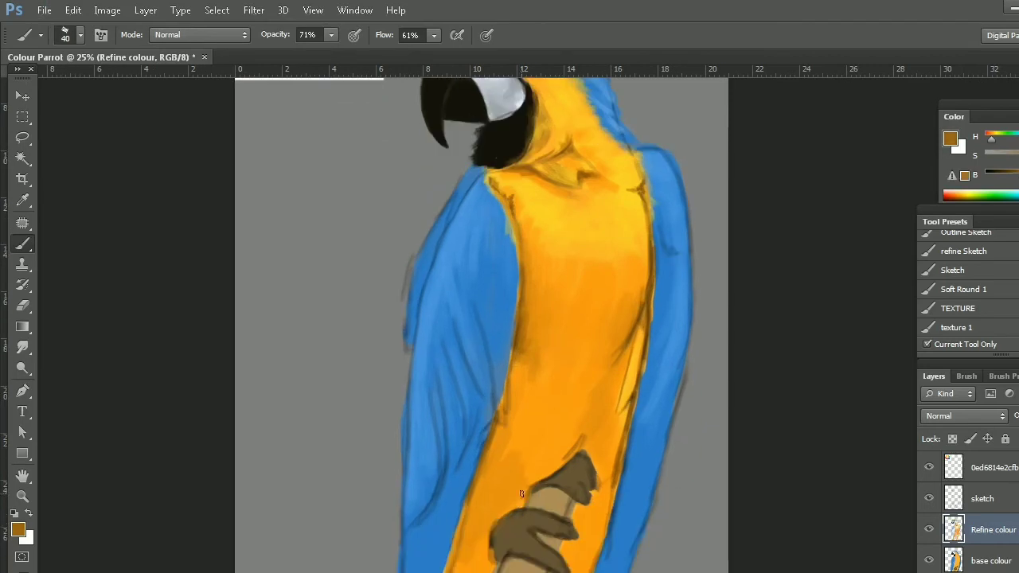
Step: Switch to textured Multiply brush presets, sample a brown-orange, and paint textured strokes near the perch
click(959, 327)
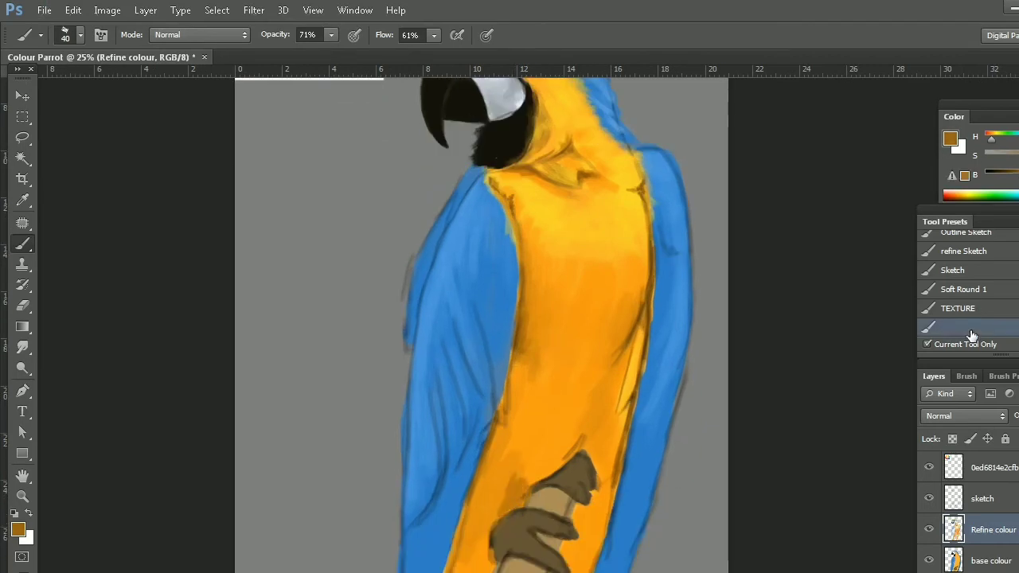
alt+click(528, 337)
drag(486, 510, 503, 482)
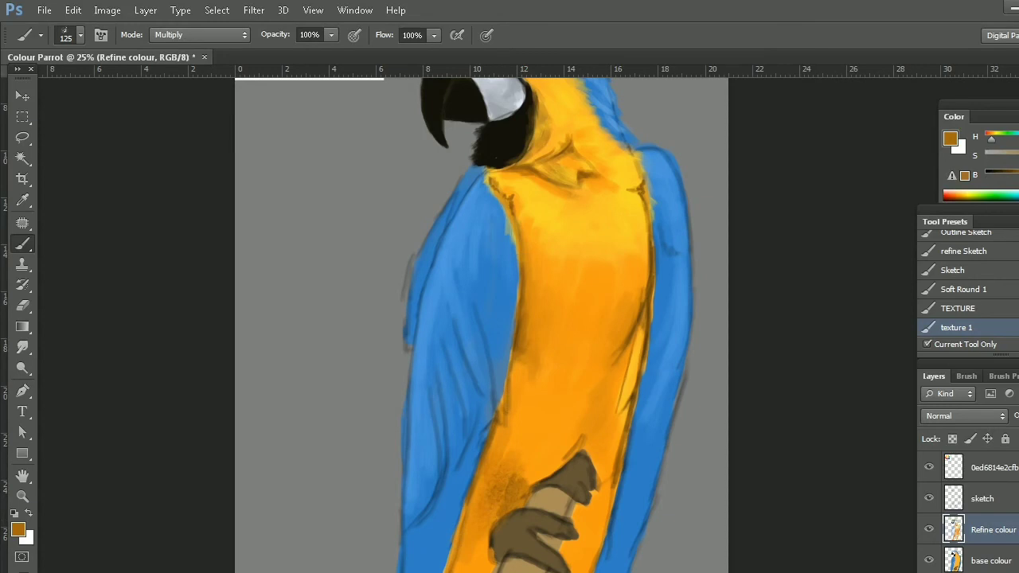
scroll(963, 295, down, 2)
click(958, 296)
alt+click(528, 336)
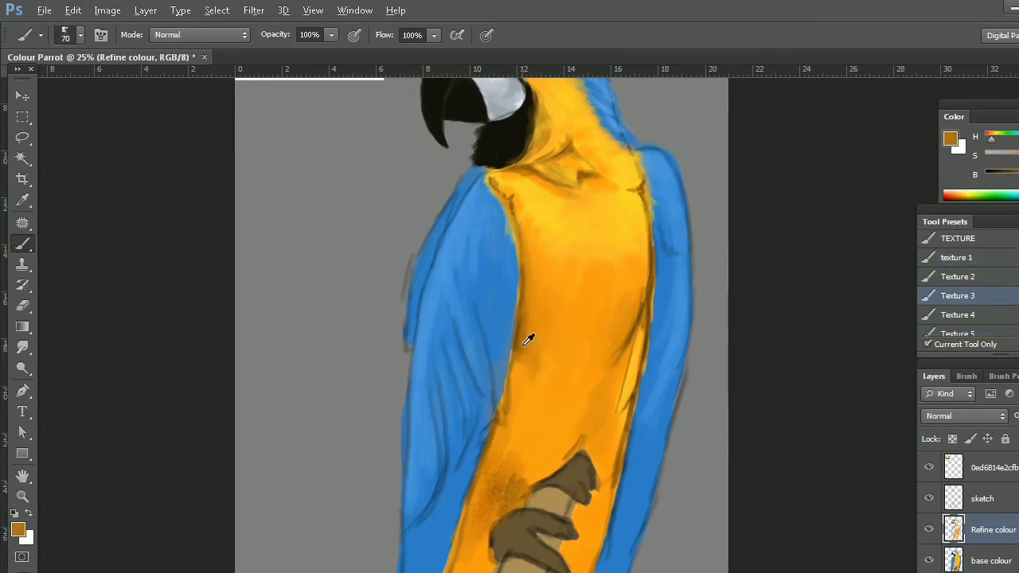
mouse_move(476, 557)
mouse_down()
mouse_move(504, 491)
mouse_move(494, 533)
mouse_move(471, 537)
mouse_move(488, 453)
mouse_move(467, 541)
mouse_move(454, 545)
mouse_up()
Step: Darken the chest's left edge, the area around the hand, and the body's right edge against the wing
drag(499, 416, 500, 468)
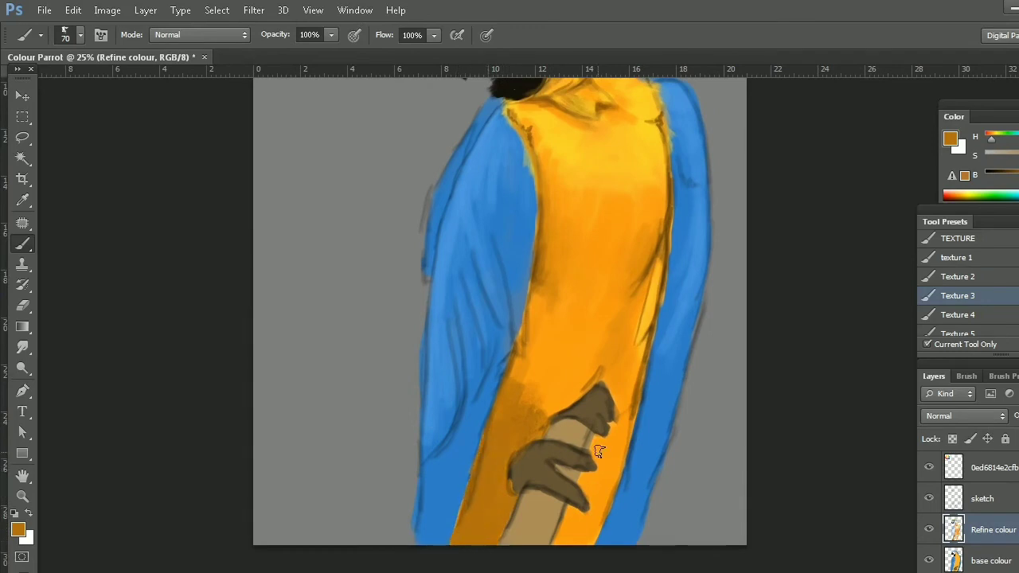
mouse_move(605, 474)
mouse_down()
mouse_move(586, 494)
mouse_move(603, 511)
mouse_move(589, 534)
mouse_move(570, 516)
mouse_move(575, 528)
mouse_move(558, 539)
mouse_move(590, 522)
mouse_up()
drag(604, 478, 597, 438)
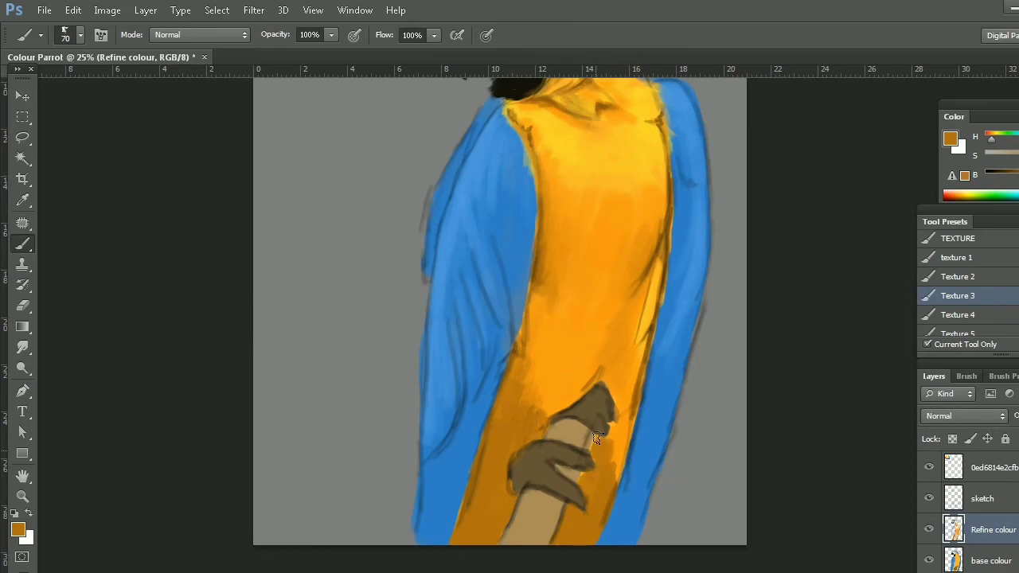
mouse_move(625, 406)
mouse_down()
mouse_move(619, 464)
mouse_move(614, 416)
mouse_move(634, 435)
mouse_up()
alt+scroll(634, 435, down, 1)
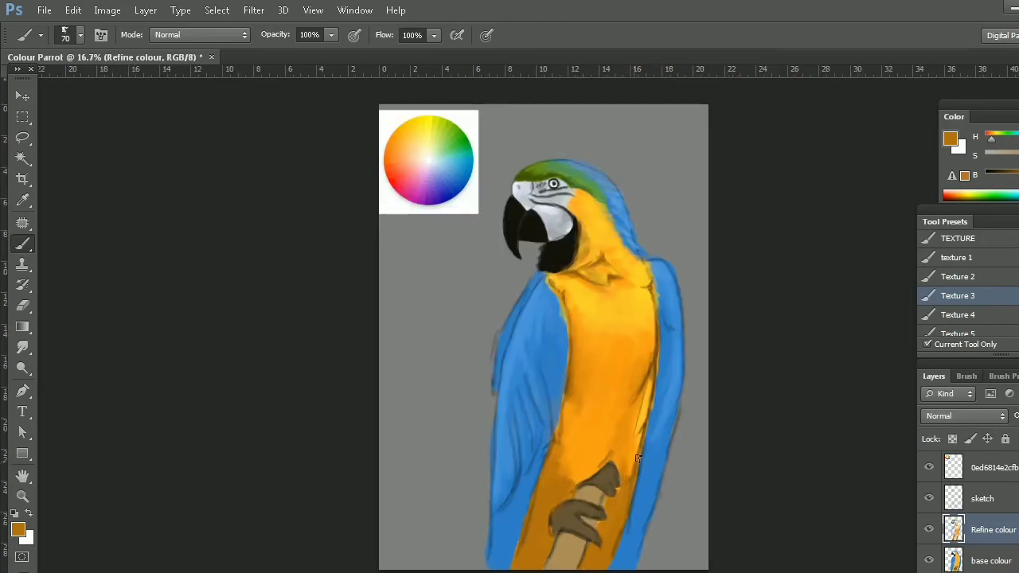
Step: Choose a brighter orange from the colour wheel and brighten the chest left of the branch
alt+click(592, 438)
alt+click(403, 135)
alt+click(641, 393)
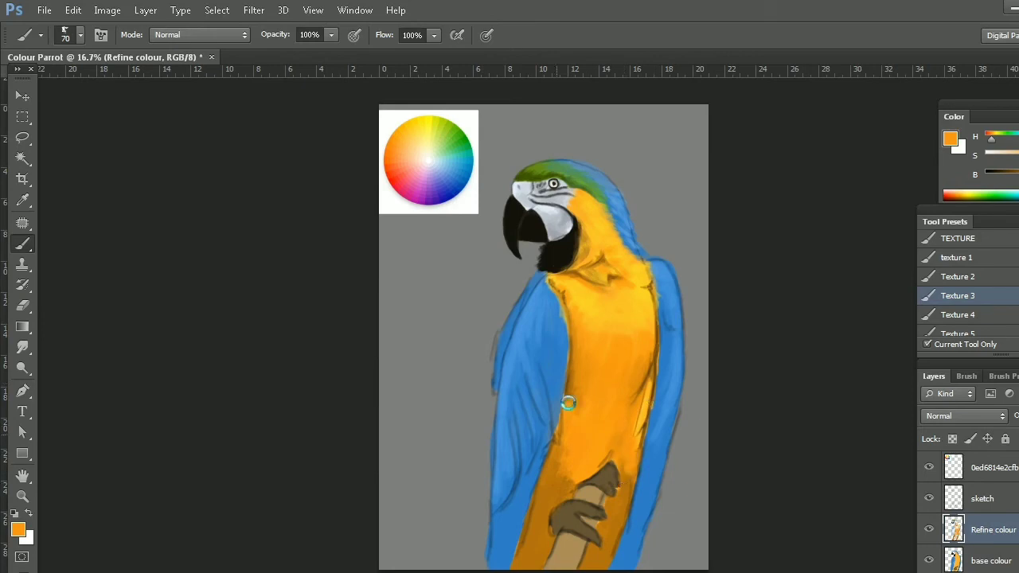
mouse_move(547, 504)
mouse_down()
mouse_move(550, 486)
mouse_move(539, 538)
mouse_up()
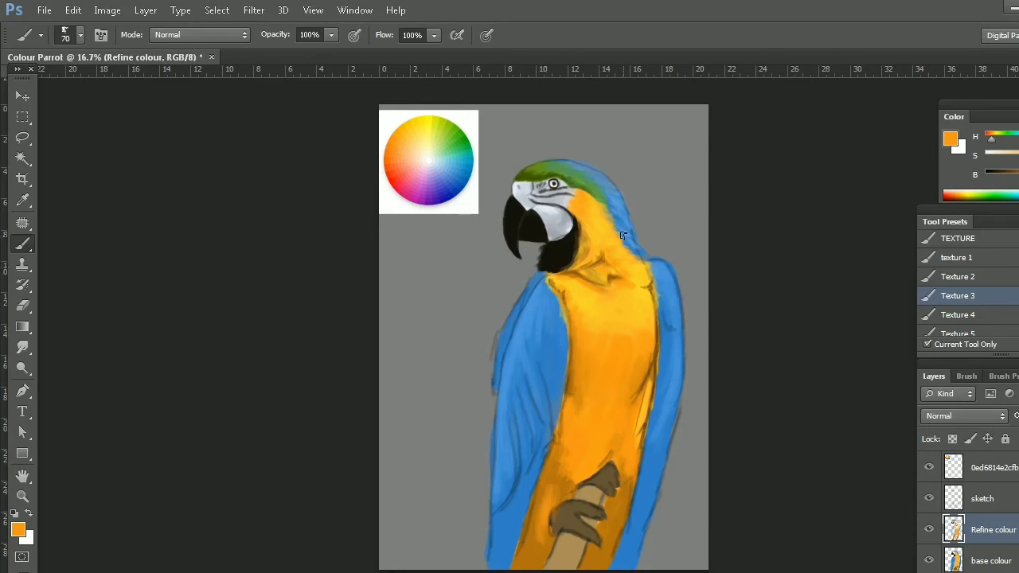
Step: Sample the head's green and the wing's blue, and slightly shrink the brush for edge work
alt+click(589, 205)
alt+click(591, 180)
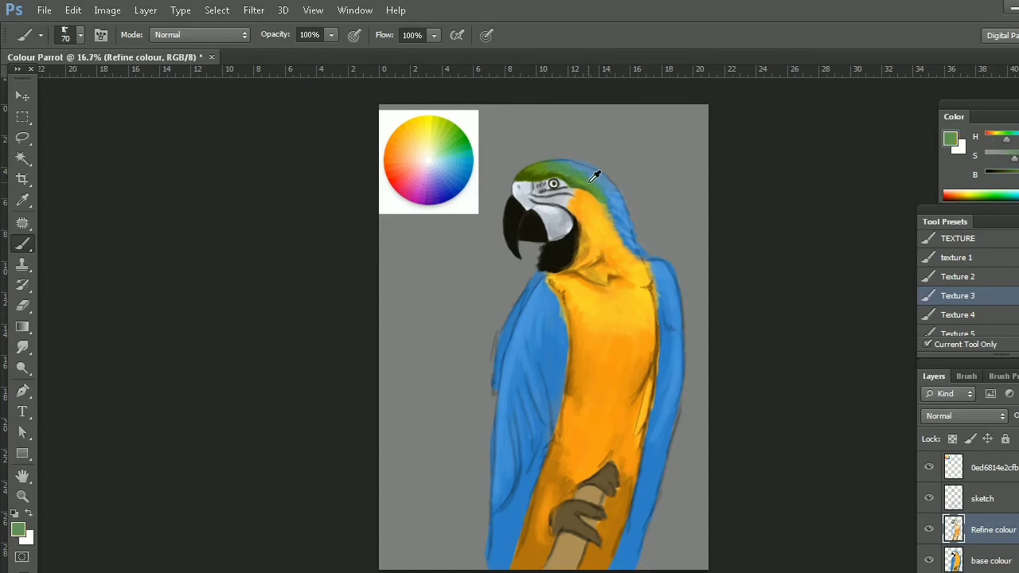
alt+click(608, 167)
alt+click(563, 166)
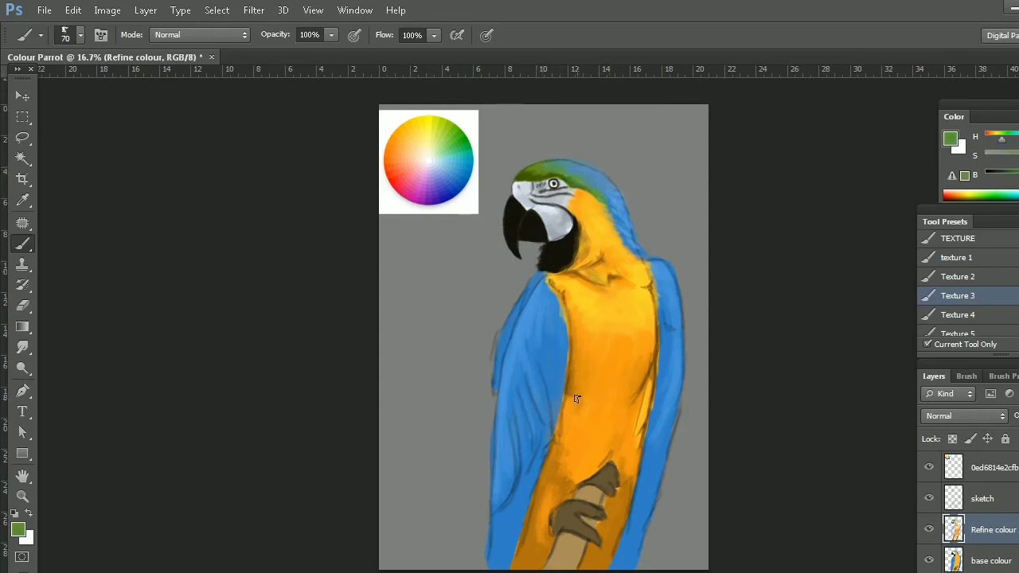
alt+click(559, 359)
key(bracketleft)
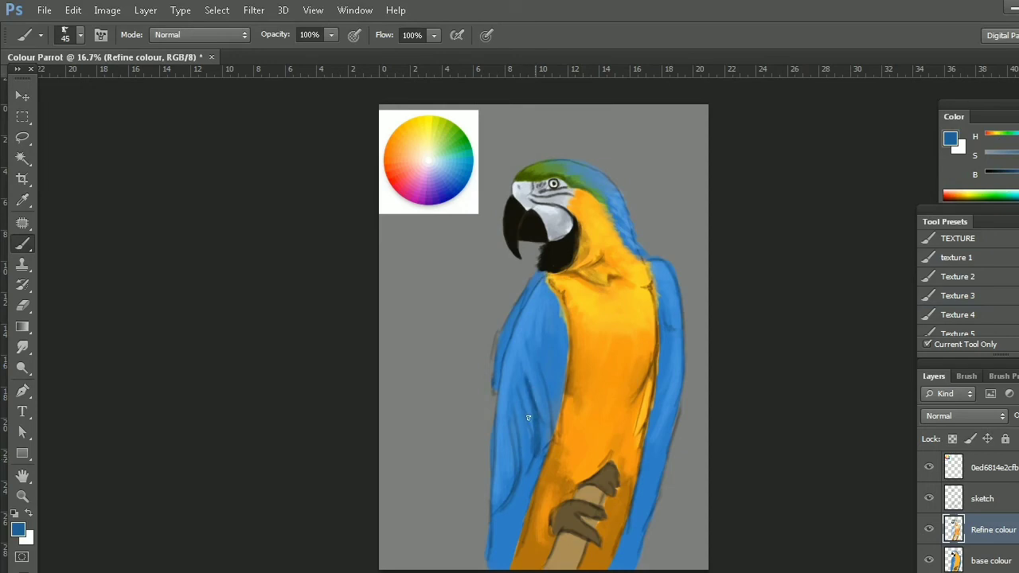
Step: Paint darker blue strokes along the left wing's edges, from the chest down to the canvas bottom
drag(526, 444, 525, 495)
drag(501, 442, 505, 527)
drag(553, 364, 551, 435)
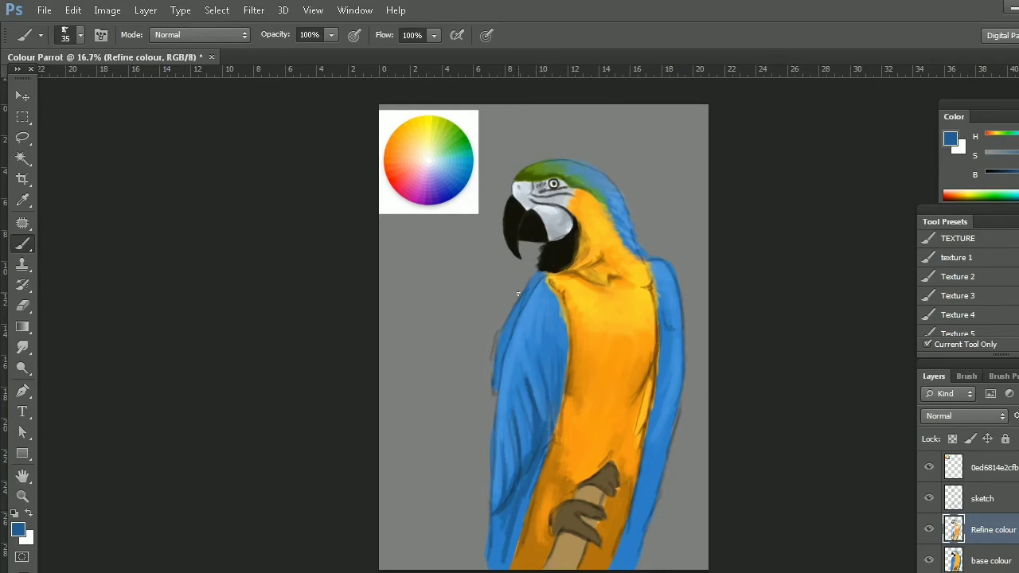
mouse_move(514, 324)
mouse_down()
mouse_move(501, 356)
mouse_move(500, 346)
mouse_up()
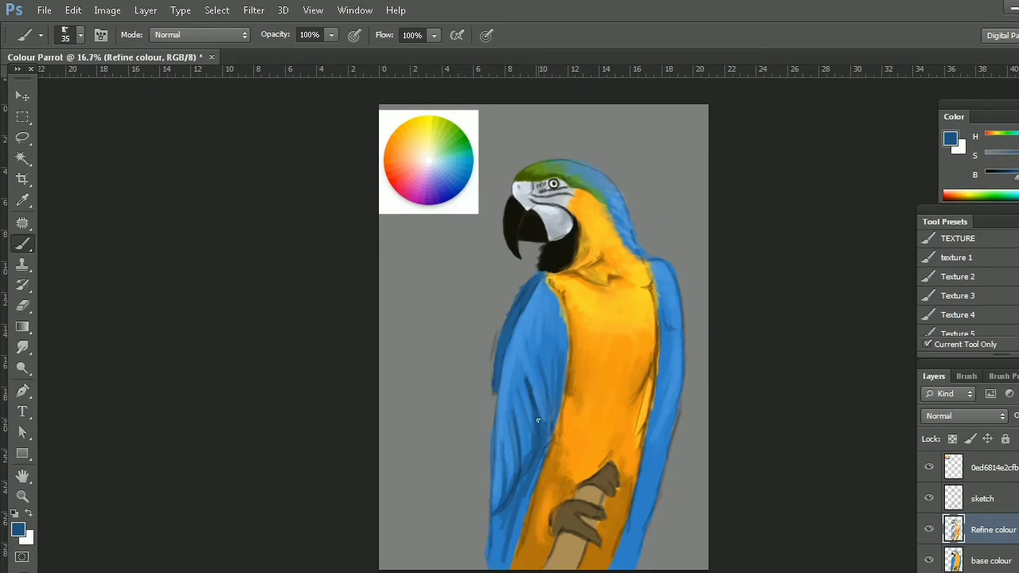
drag(517, 484, 533, 457)
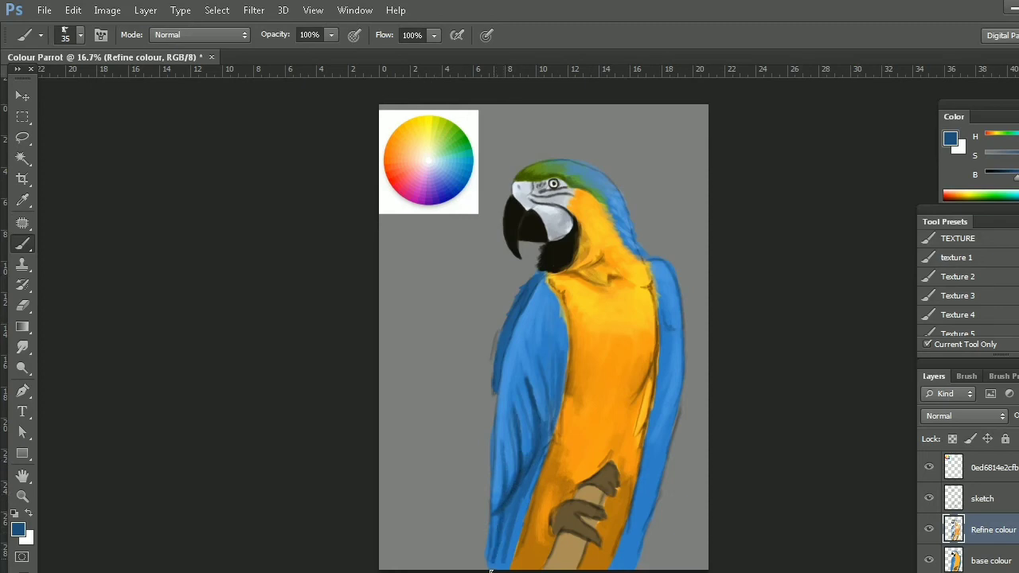
drag(493, 534, 484, 567)
drag(518, 489, 498, 569)
drag(537, 464, 503, 570)
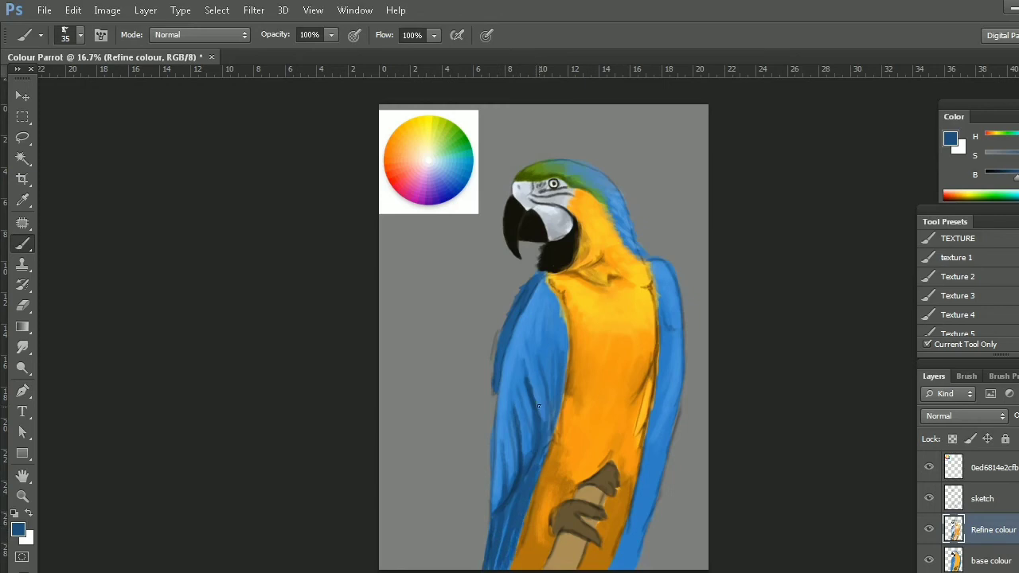
drag(494, 371, 516, 386)
Step: Darken the right wing's edge where it meets the chest, from the neck down to the bottom
drag(661, 341, 654, 443)
mouse_move(651, 406)
mouse_down()
mouse_move(661, 454)
mouse_move(661, 442)
mouse_move(641, 476)
mouse_up()
drag(665, 436, 631, 496)
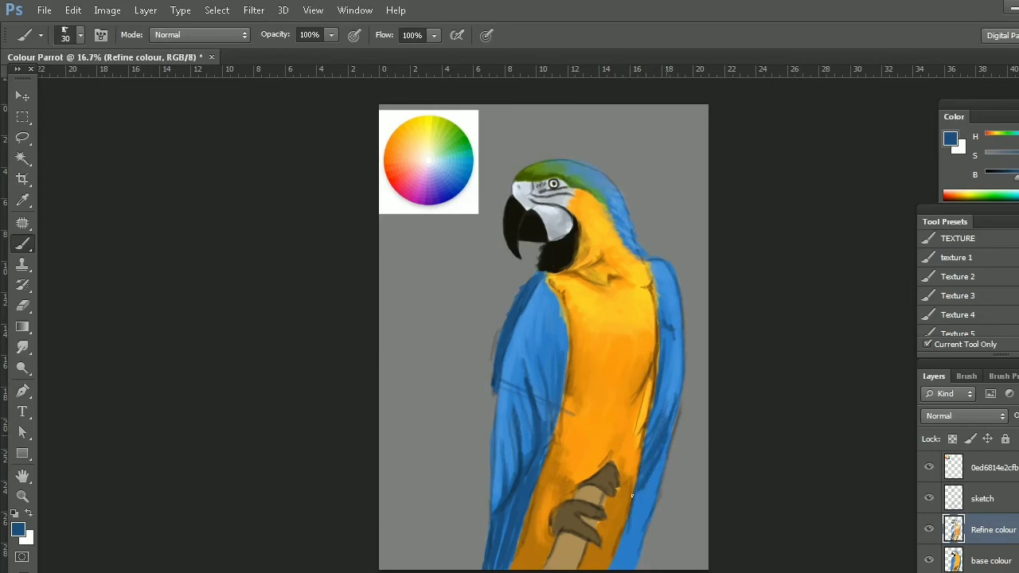
drag(658, 462, 611, 568)
drag(641, 525, 621, 570)
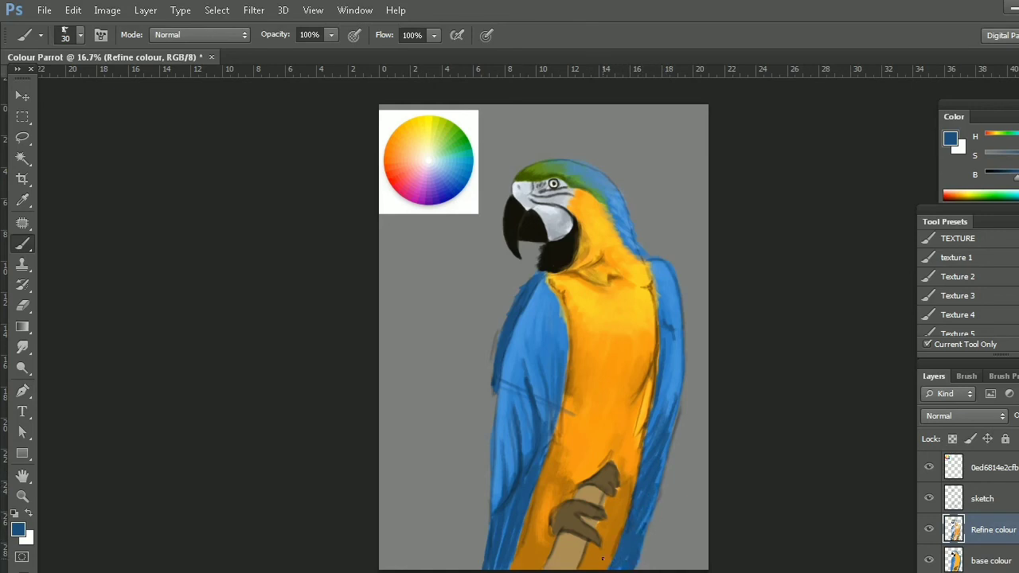
drag(652, 287, 656, 407)
Step: Undo the dark right-wing marks, then shade the breast's right edge with a darker orange
drag(665, 324, 671, 337)
drag(668, 403, 670, 391)
key(ctrl+alt+z)
key(ctrl+alt+z)
key(ctrl+alt+z)
key(ctrl+alt+z)
key(ctrl+alt+z)
key(ctrl+alt+z)
key(ctrl+alt+z)
key(ctrl+alt+z)
key(ctrl+alt+z)
key(ctrl+alt+z)
key(ctrl+alt+z)
alt+click(573, 407)
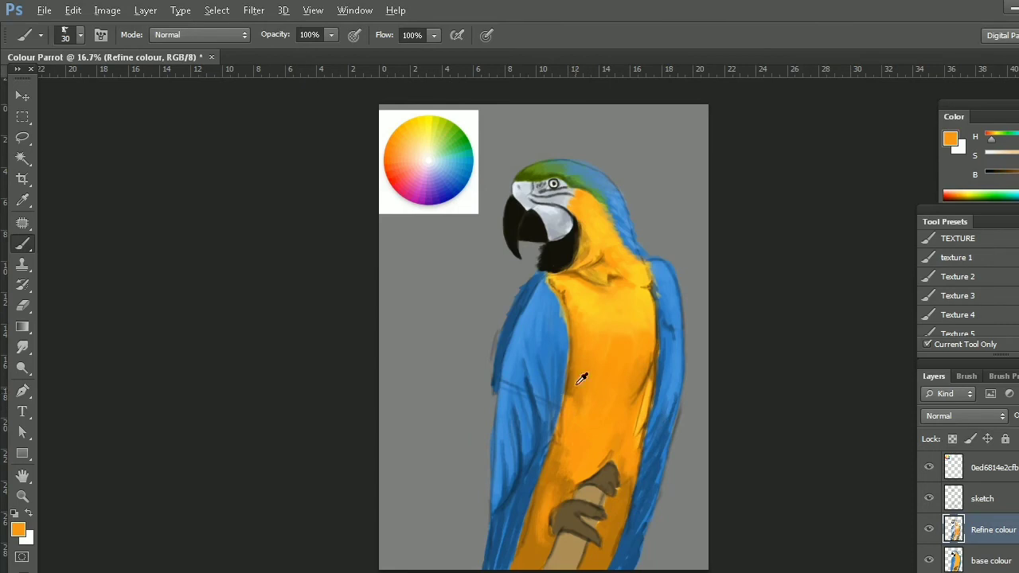
alt+click(571, 386)
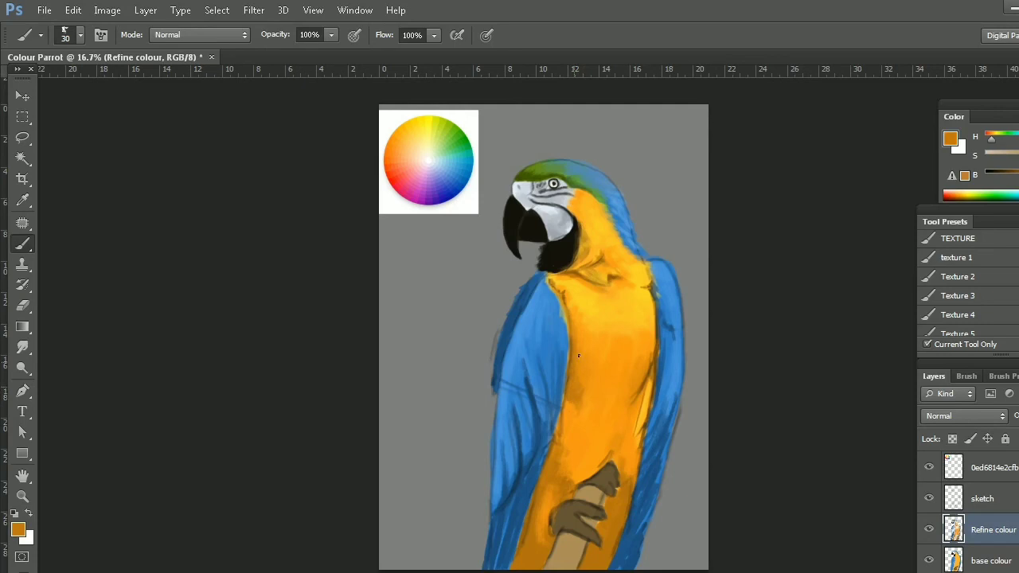
drag(642, 387, 643, 410)
drag(637, 409, 634, 473)
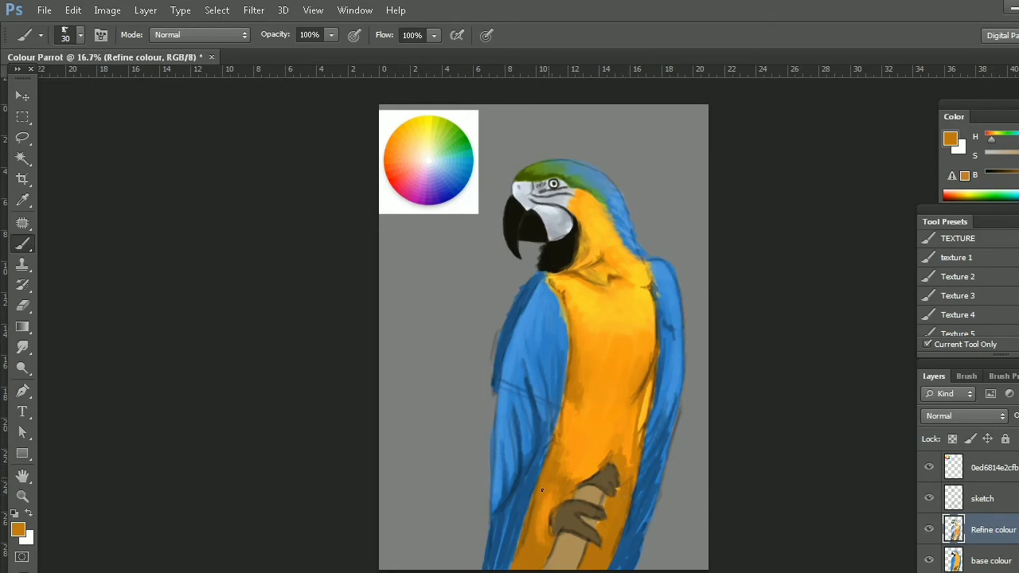
Step: Pick a deeper orange and shade the lower breast beside the perch with a larger brush
alt+click(619, 454)
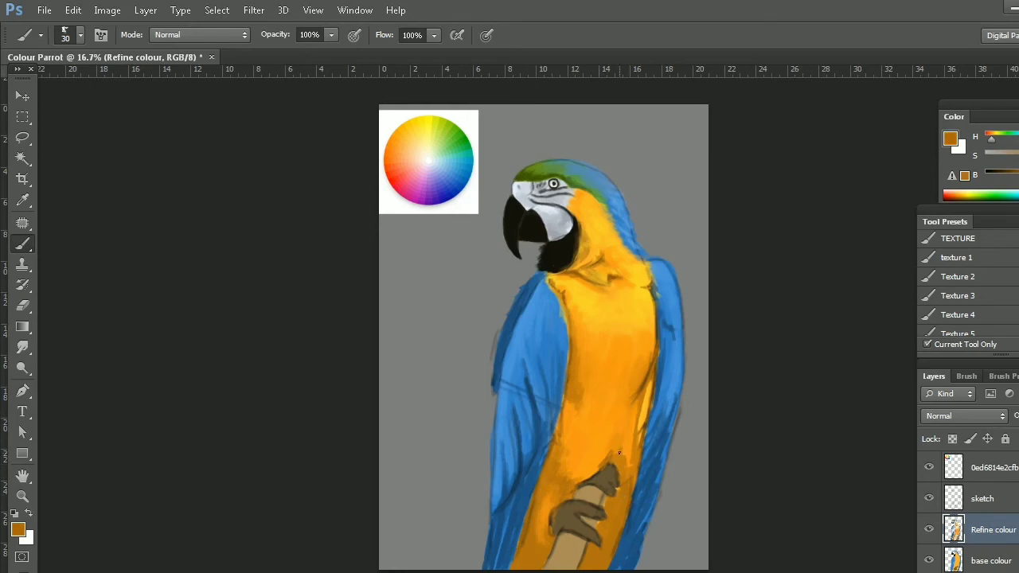
alt+click(550, 495)
mouse_move(543, 478)
mouse_down()
mouse_move(514, 565)
mouse_move(525, 564)
mouse_up()
key(bracketright)
key(bracketright)
key(bracketright)
mouse_move(532, 527)
mouse_down()
mouse_move(534, 560)
mouse_move(547, 552)
mouse_up()
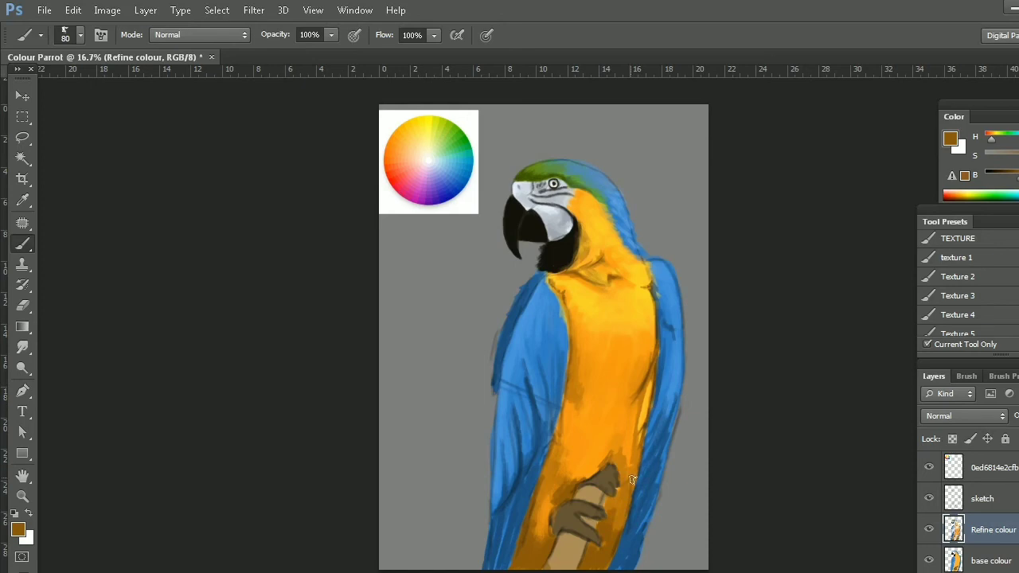
alt+click(541, 401)
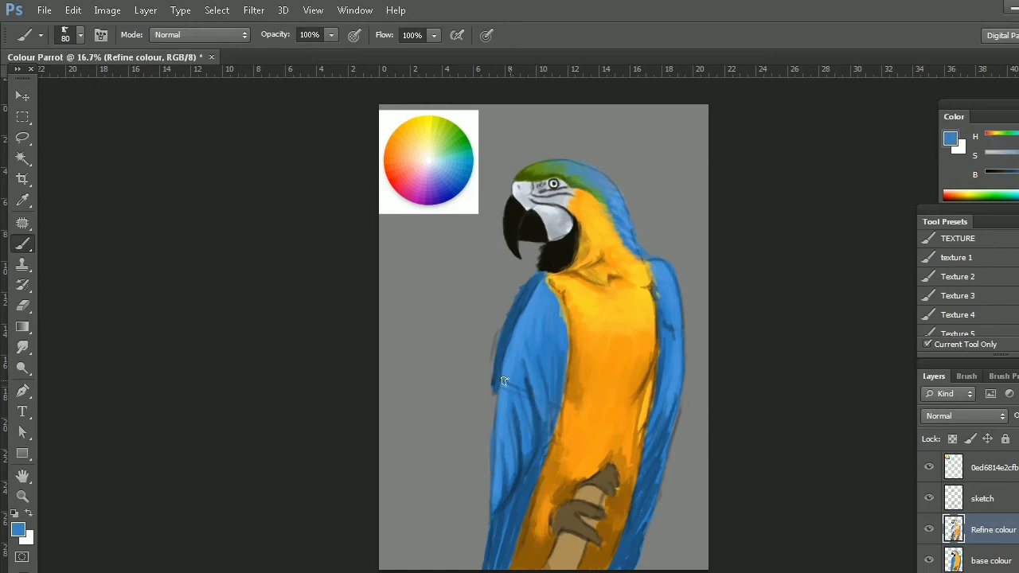
Step: Choose a darker blue and outline the wing's left edge with dark blue lines
alt+click(513, 374)
click(1008, 173)
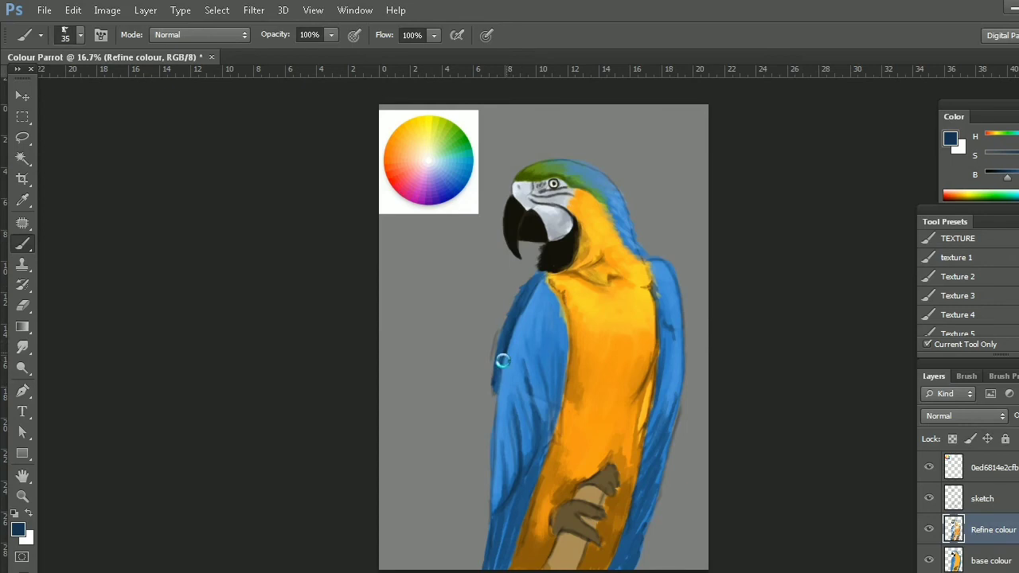
drag(502, 361, 493, 401)
mouse_move(496, 400)
mouse_down()
mouse_move(493, 387)
mouse_move(530, 399)
mouse_move(536, 444)
mouse_move(524, 491)
mouse_move(526, 476)
mouse_up()
key(bracketleft)
drag(543, 435, 527, 500)
Step: With a finer brush, darken the wing-body boundary and the lower-left wing edge
key(bracketleft)
key(bracketleft)
drag(551, 379, 555, 426)
key(bracketleft)
key(bracketleft)
key(bracketleft)
drag(561, 350, 546, 466)
drag(516, 500, 500, 557)
drag(501, 513, 497, 567)
key(bracketright)
key(bracketright)
drag(528, 477, 513, 561)
drag(549, 440, 530, 501)
key(bracketleft)
Step: Darken the right wing edge and the orange body's right edge down to the bottom
drag(661, 360, 650, 441)
drag(662, 320, 671, 339)
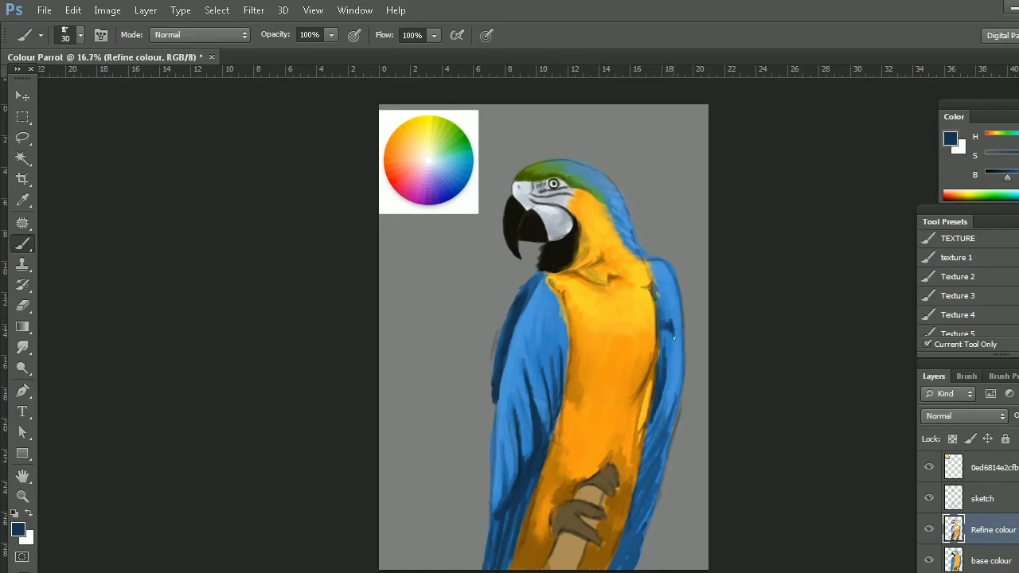
drag(657, 280, 661, 306)
drag(653, 419, 628, 563)
mouse_move(635, 488)
mouse_down()
mouse_move(613, 567)
mouse_move(629, 568)
mouse_up()
Step: Sample the branch's brown and shade the lower belly beside the branch
alt+click(599, 555)
key(bracketright)
mouse_move(551, 545)
mouse_down()
mouse_move(528, 568)
mouse_move(516, 563)
mouse_up()
drag(532, 514, 509, 566)
Step: Add brown shading on the belly by the branch and along the belly's right edge
key(bracketright)
key(bracketright)
key(bracketright)
mouse_move(545, 484)
mouse_down()
mouse_move(532, 532)
mouse_move(556, 564)
mouse_up()
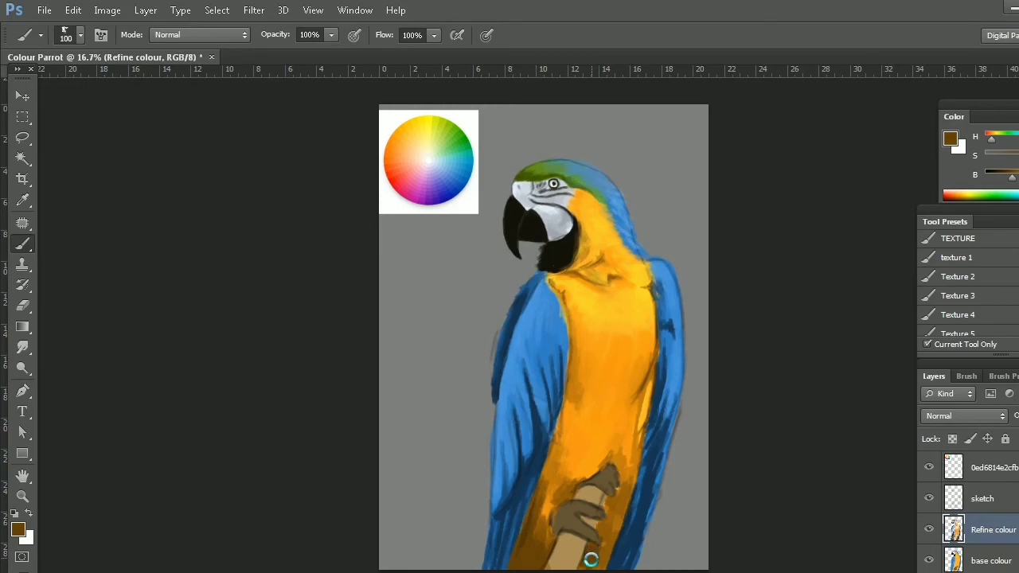
key(bracketleft)
key(bracketleft)
key(bracketleft)
mouse_move(572, 485)
mouse_down()
mouse_move(545, 518)
mouse_move(615, 550)
mouse_move(629, 500)
mouse_up()
key(bracketleft)
drag(658, 346, 642, 402)
drag(650, 441, 631, 488)
Step: Darken the brown and shade the belly around the claw and perch
drag(1012, 177, 1001, 176)
mouse_move(521, 531)
mouse_down()
mouse_move(516, 562)
mouse_move(549, 567)
mouse_up()
key(bracketright)
key(bracketright)
key(bracketright)
key(bracketleft)
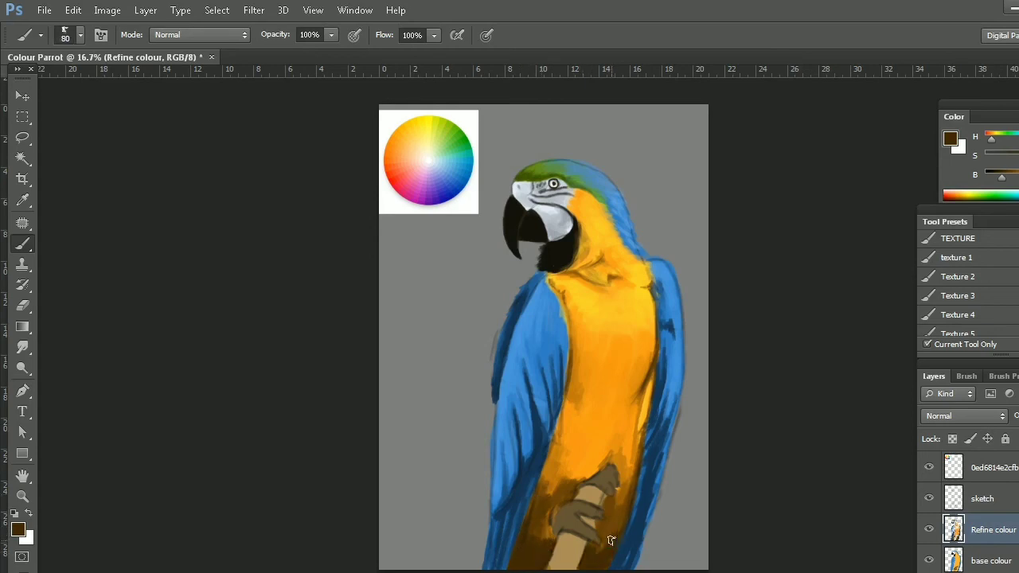
mouse_move(621, 528)
mouse_down()
mouse_move(587, 553)
mouse_move(627, 502)
mouse_up()
drag(635, 454, 629, 500)
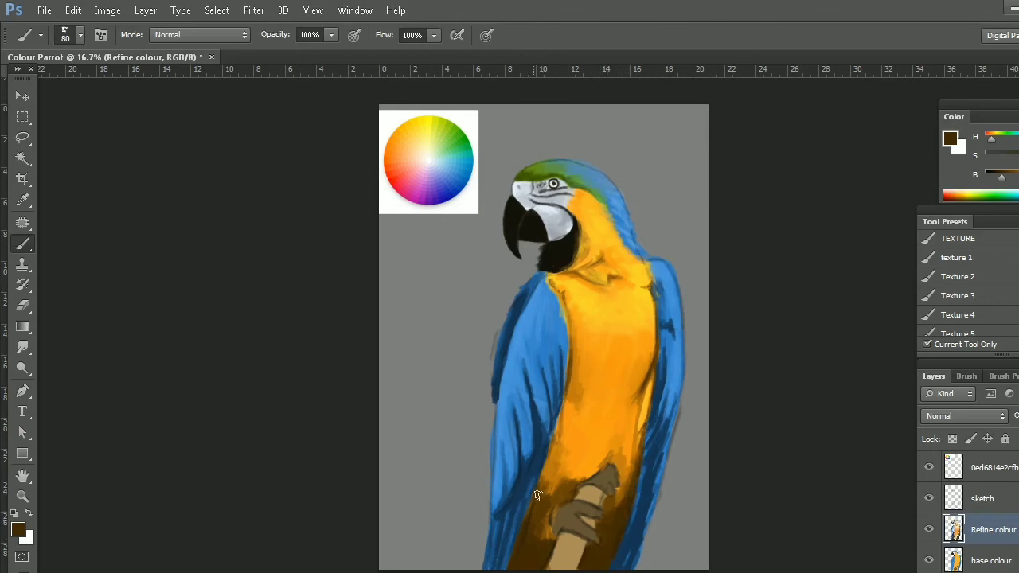
drag(550, 547, 544, 517)
Step: Set a royal blue and paint a stroke along the lower-left wing
alt+click(639, 395)
drag(1007, 176, 1018, 177)
drag(506, 513, 491, 567)
Step: Lighten the right edge of the chest with sampled yellow-orange
scroll(689, 259, up, 1)
alt+click(523, 310)
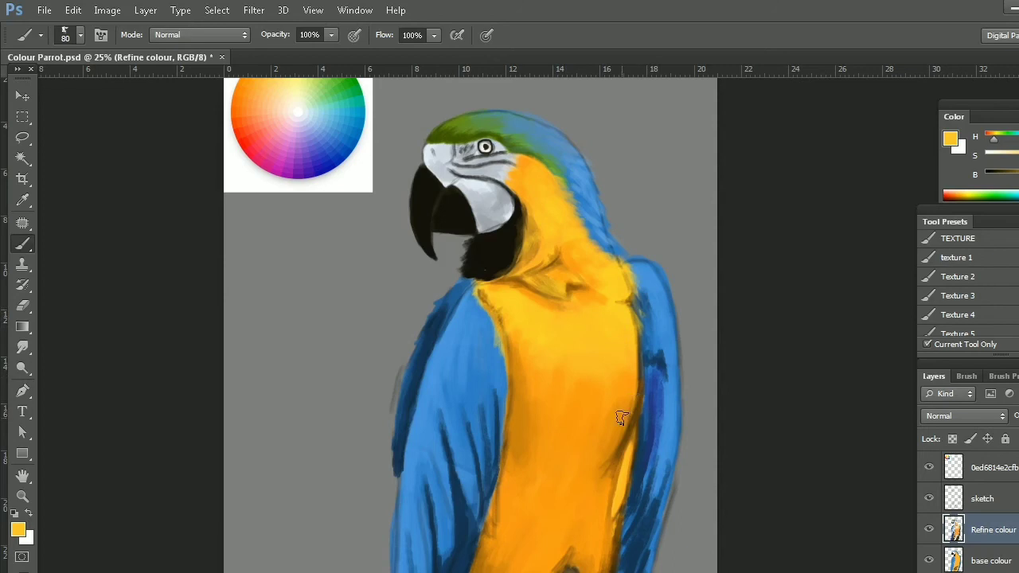
drag(617, 510, 622, 465)
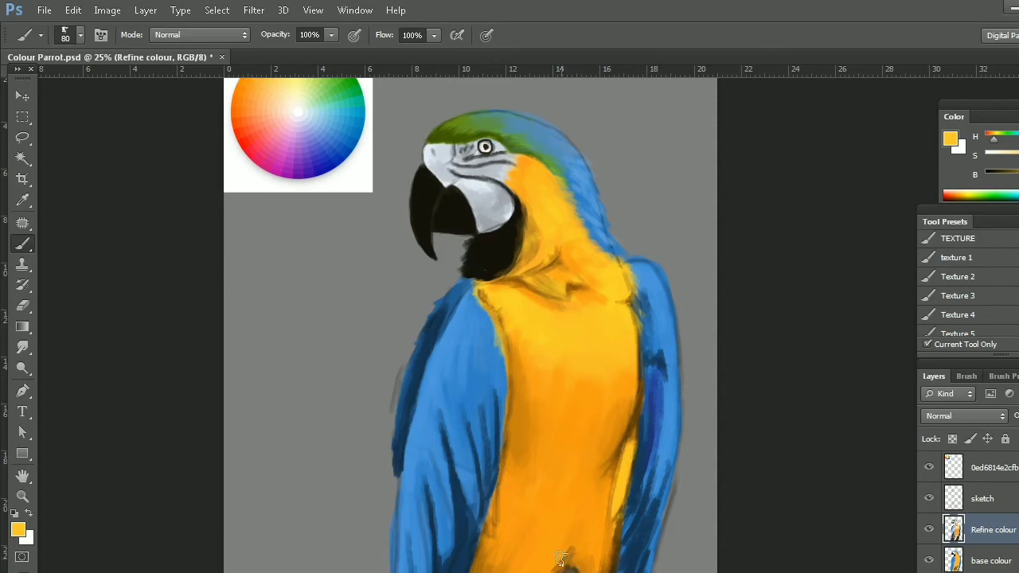
Step: Paint lighter blue along the wing edge beside the chest with a size-45 brush
alt+click(648, 424)
key(bracketleft)
key(bracketleft)
key(bracketleft)
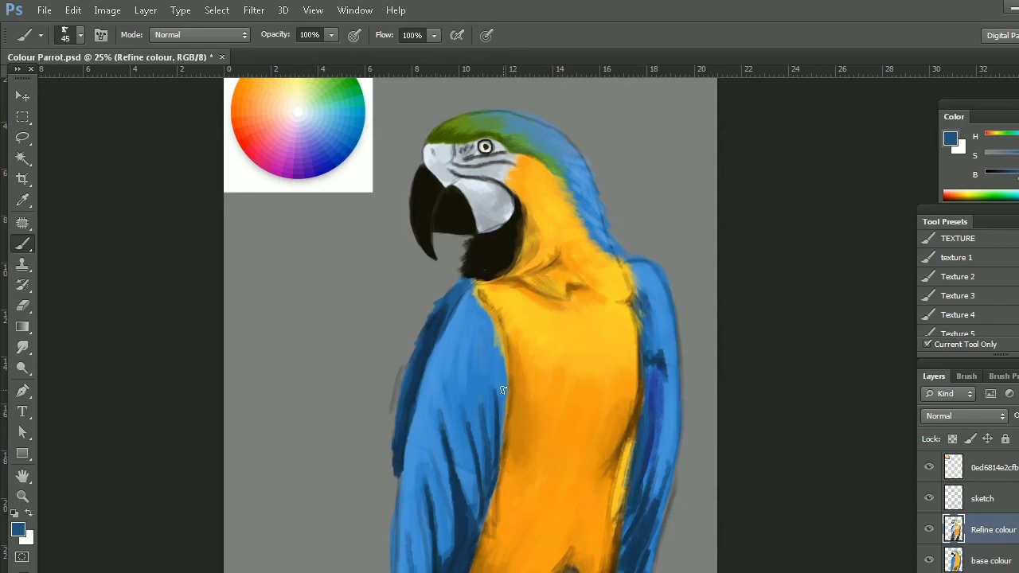
alt+click(497, 422)
drag(482, 309, 498, 355)
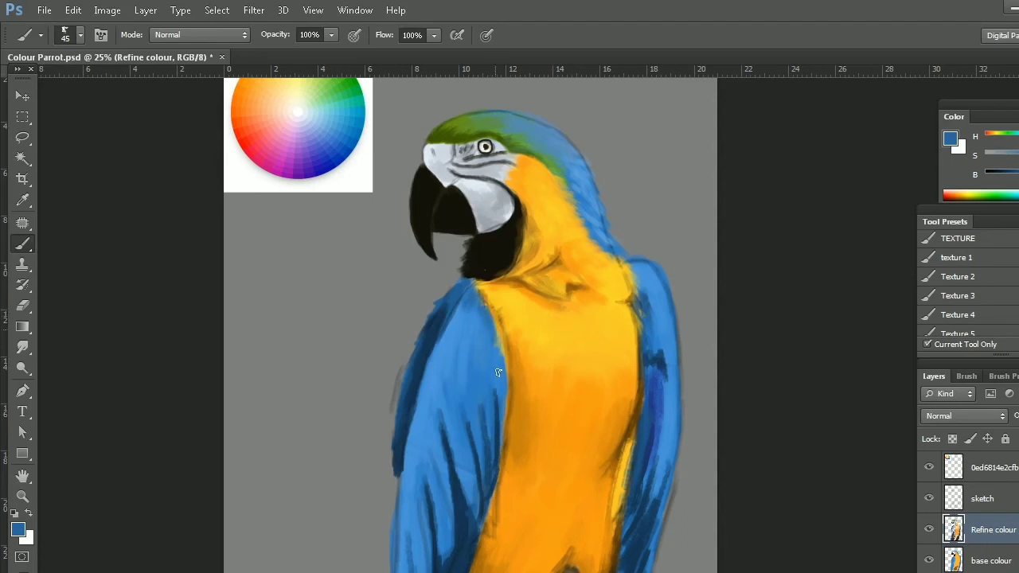
drag(487, 317, 502, 387)
Step: Shade the wing's left edge with darker blue strokes using a smaller brush
key(bracketleft)
key(bracketleft)
key(bracketleft)
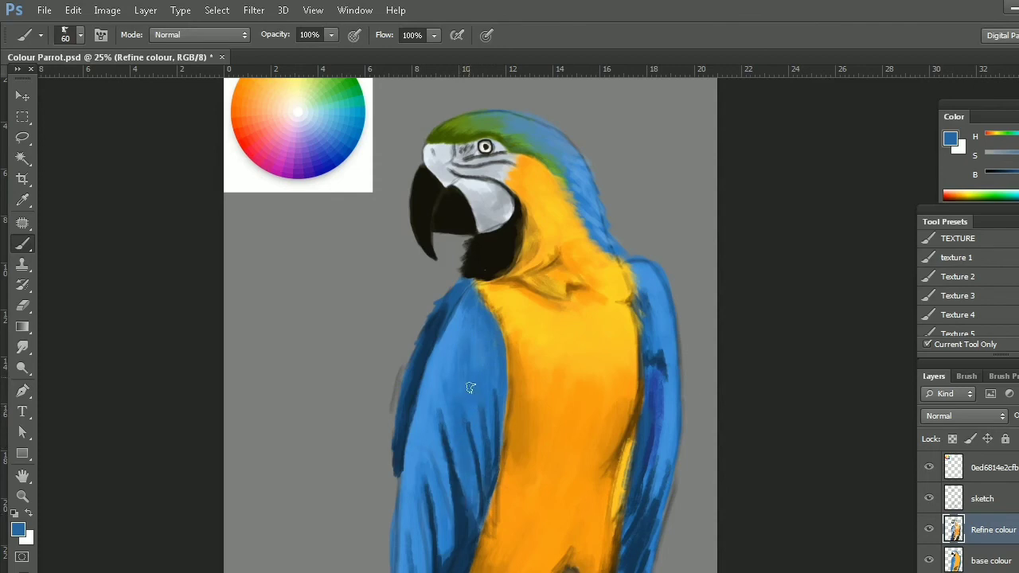
drag(436, 418, 443, 550)
drag(413, 471, 407, 567)
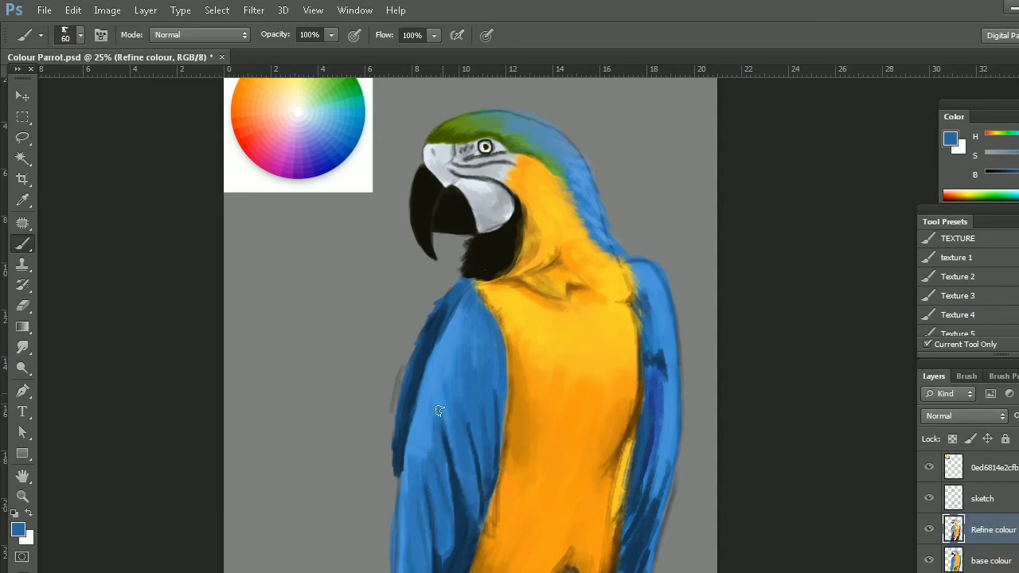
alt+click(422, 365)
drag(404, 368, 395, 458)
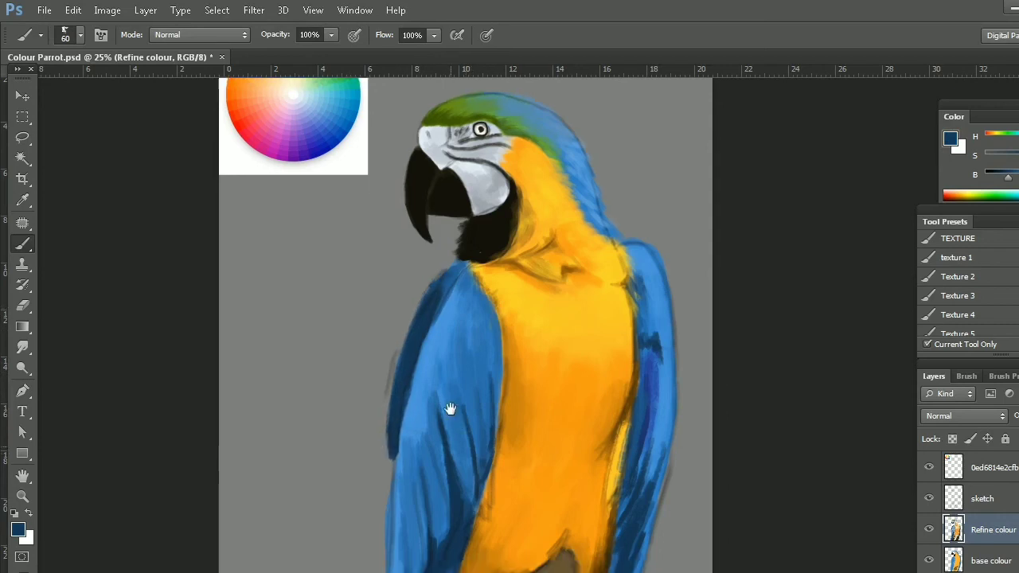
Step: Shade the lower wing edge dark blue with a brush reduced below 30
scroll(451, 409, down, 5)
alt+click(442, 386)
key(bracketleft)
key(bracketleft)
key(bracketleft)
key(bracketleft)
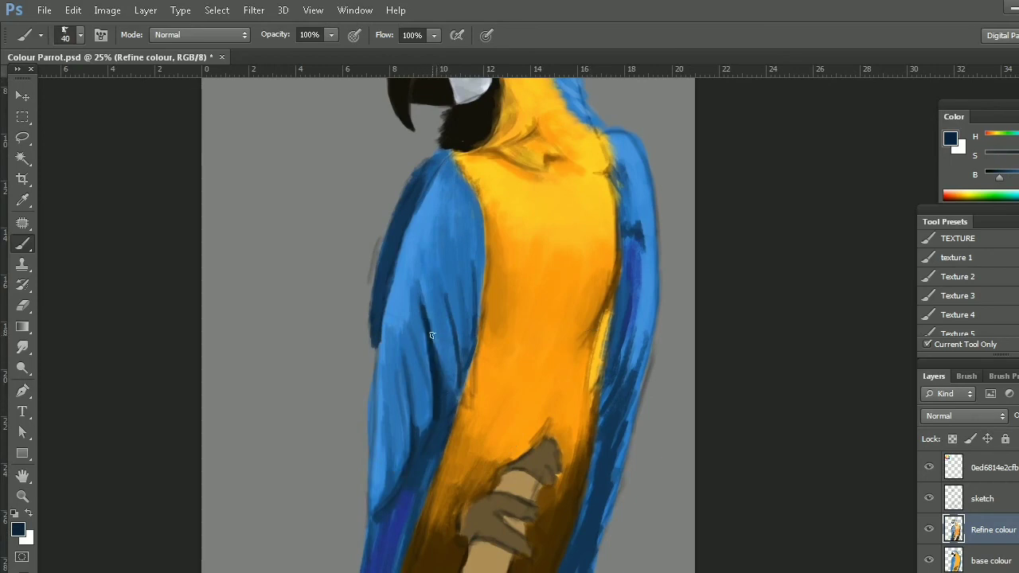
key(bracketleft)
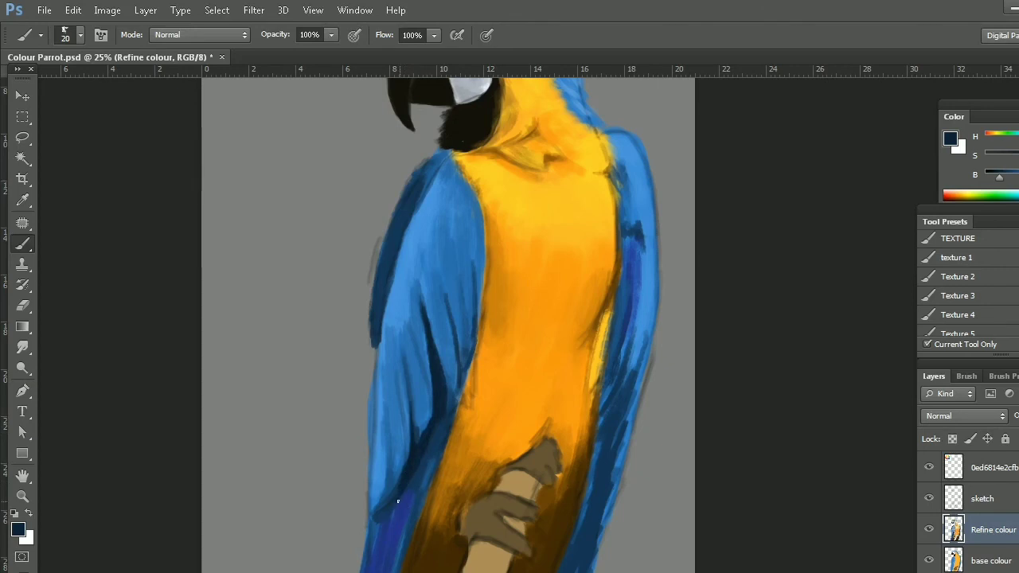
key(bracketleft)
key(bracketleft)
key(bracketleft)
mouse_move(387, 454)
mouse_down()
mouse_move(398, 521)
mouse_move(384, 541)
mouse_up()
drag(414, 472, 390, 557)
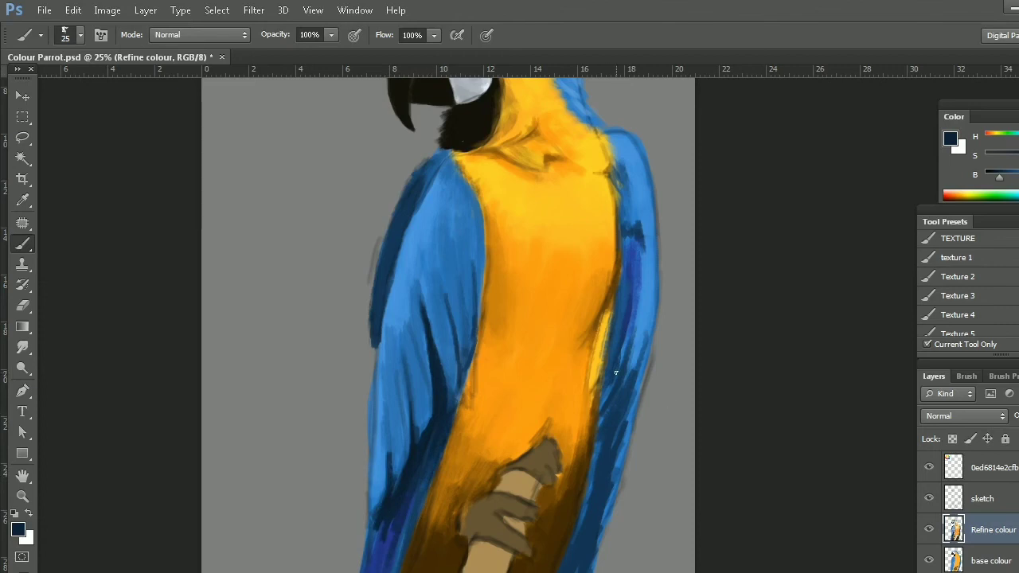
Step: Shade the right edge of the belly dark blue down to its lower end
mouse_move(607, 382)
mouse_down()
mouse_move(610, 432)
mouse_move(595, 483)
mouse_up()
drag(603, 438, 581, 513)
drag(624, 407, 604, 476)
drag(613, 434, 575, 538)
drag(617, 457, 591, 519)
drag(613, 476, 563, 572)
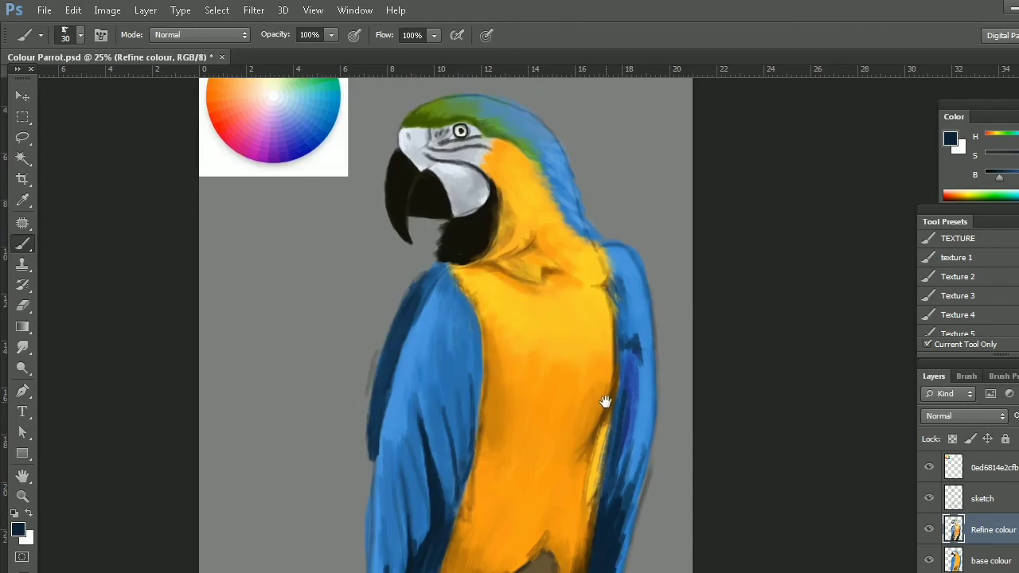
Step: Darken the wing's upper-left edge and shoulder, then add a brown-orange stroke on the neck
drag(406, 317, 384, 392)
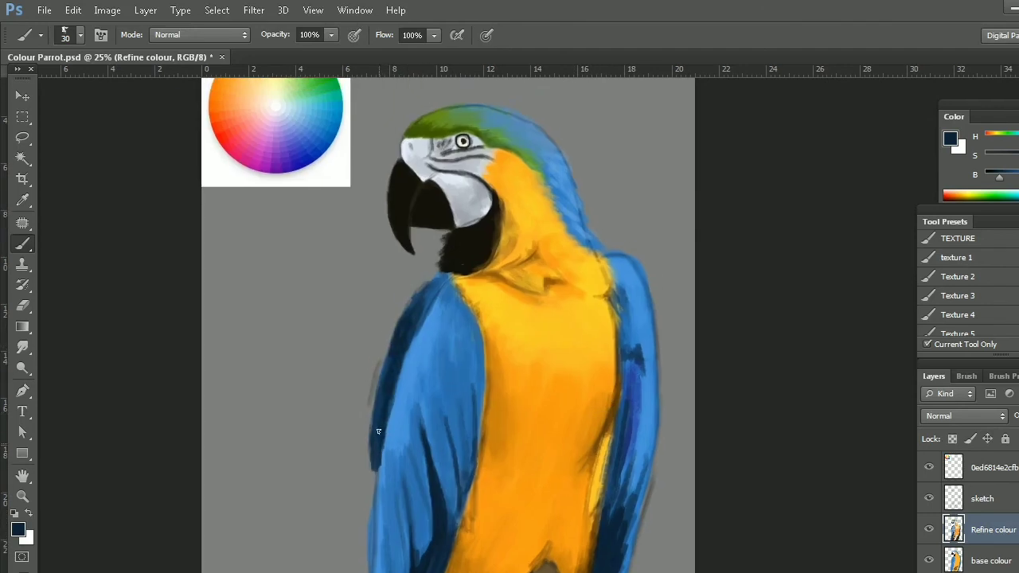
drag(436, 283, 422, 309)
alt+click(505, 268)
drag(508, 289, 582, 291)
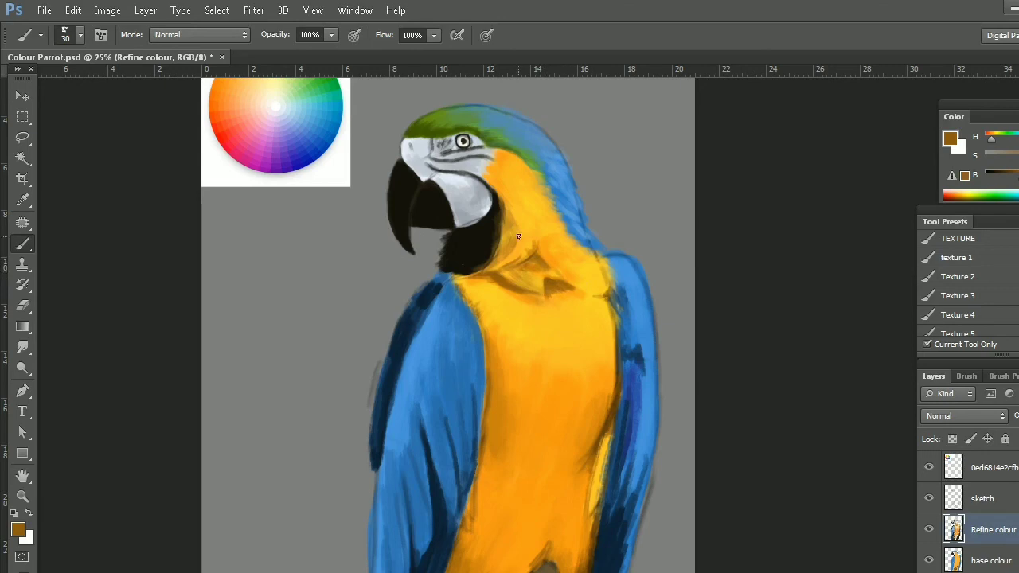
Step: Darken the neck beside the beak, the chest–wing boundary and the right chest edge
drag(517, 214, 503, 199)
drag(598, 299, 610, 296)
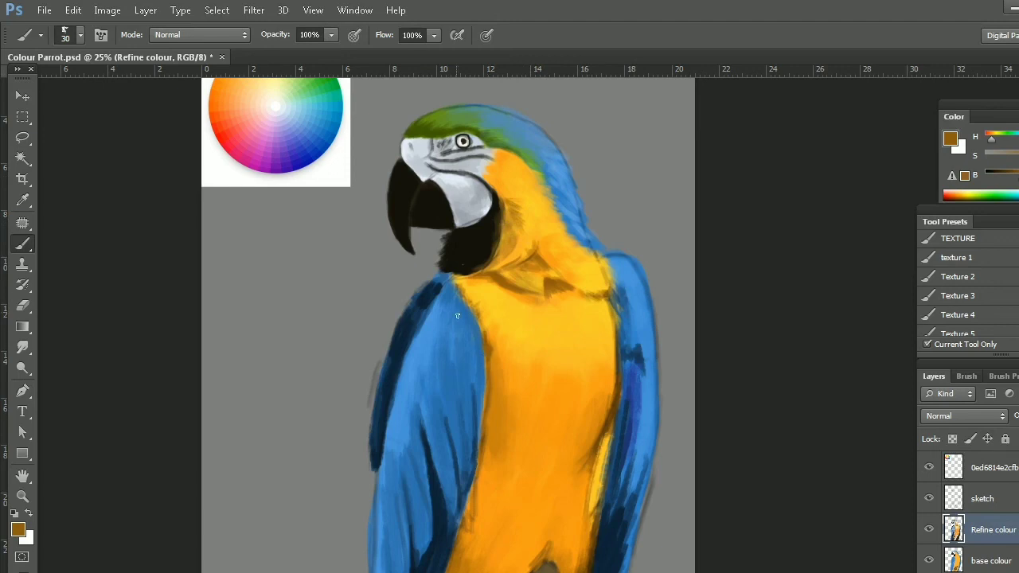
drag(475, 310, 481, 333)
drag(612, 409, 590, 541)
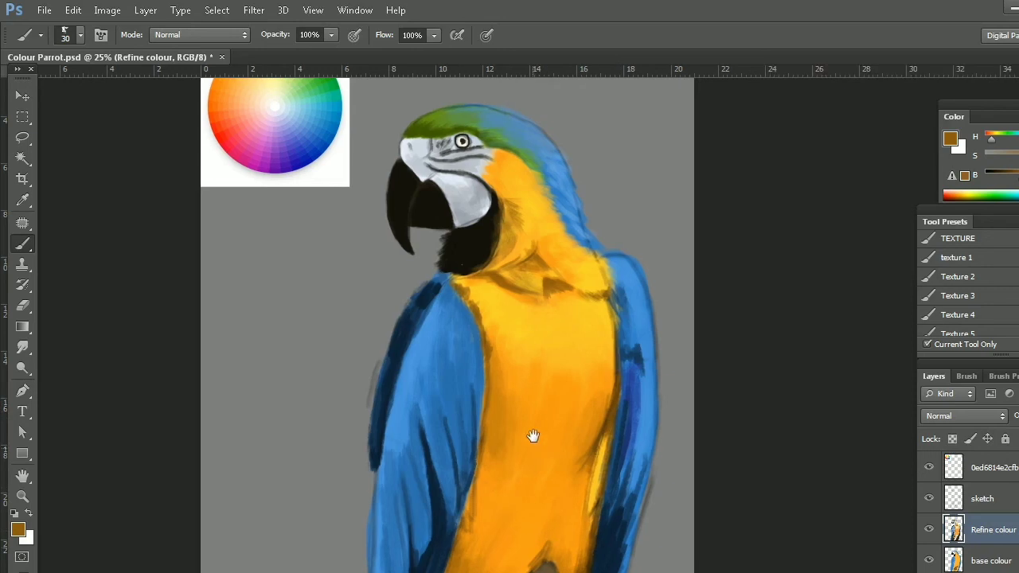
Step: Shade around the perch and the belly just above and left of it in browns
scroll(530, 433, down, 3)
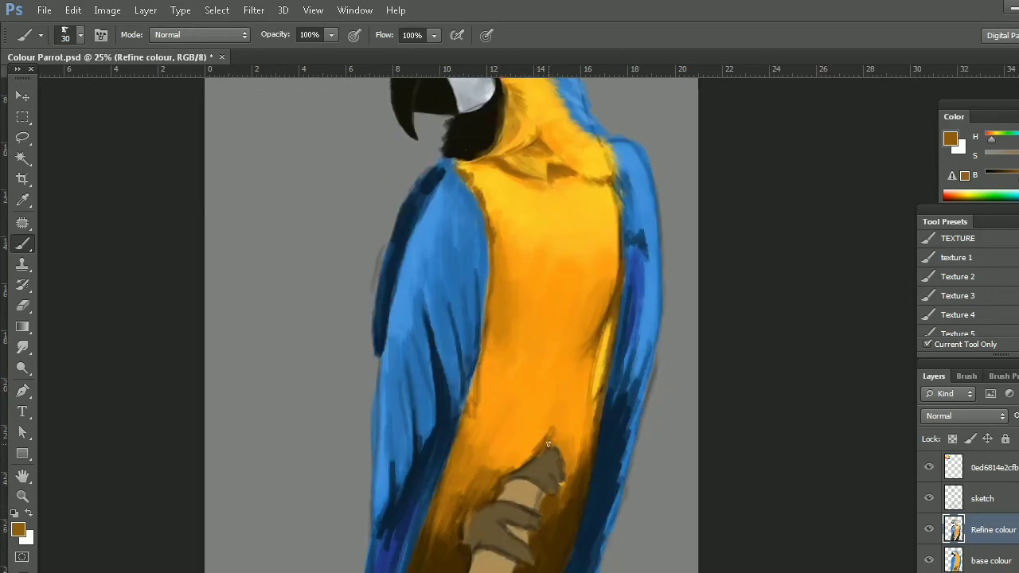
drag(555, 435, 573, 468)
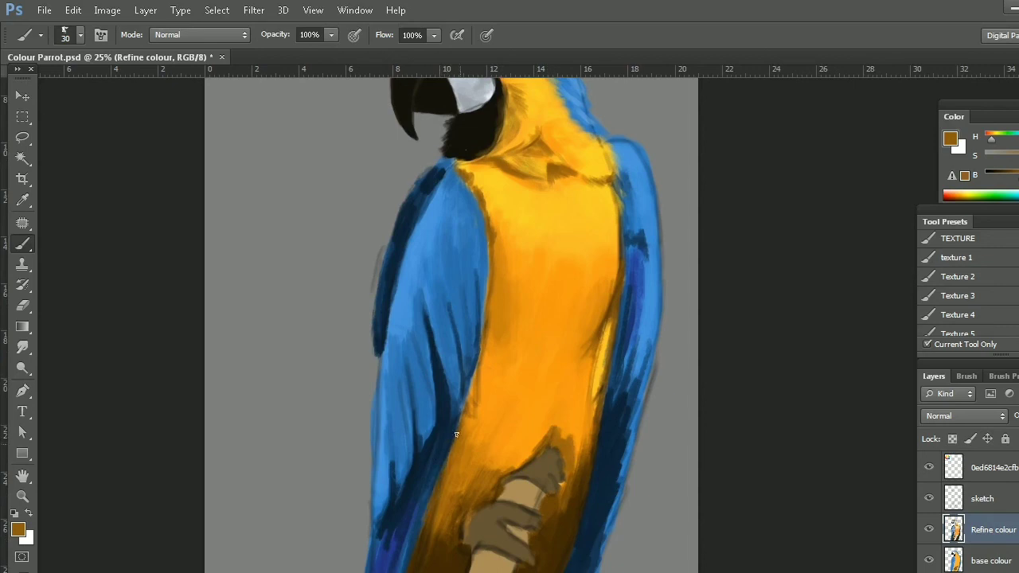
alt+click(454, 553)
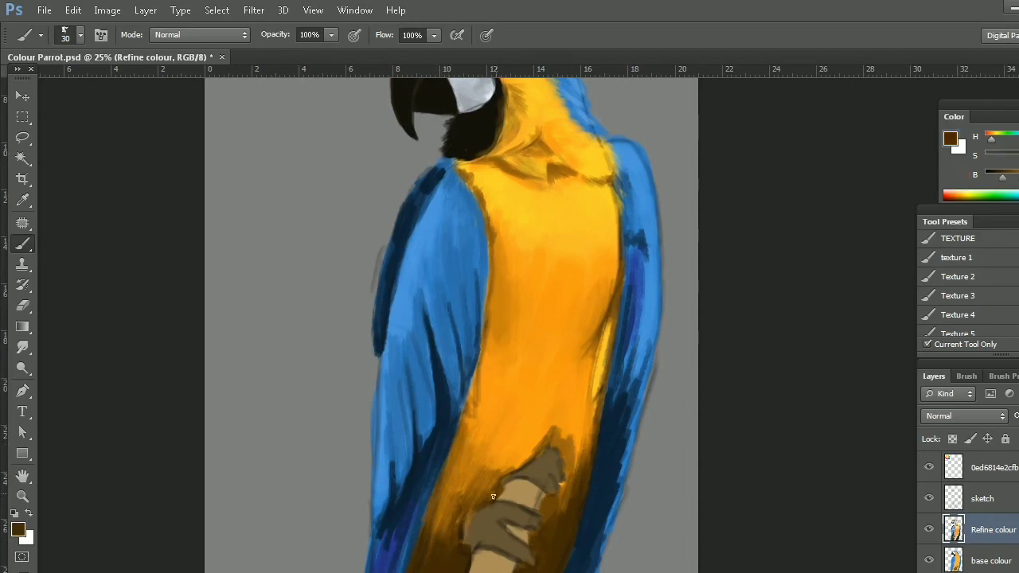
mouse_move(481, 503)
mouse_down()
mouse_move(499, 475)
mouse_move(481, 504)
mouse_move(473, 497)
mouse_up()
alt+click(451, 482)
mouse_move(534, 459)
mouse_down()
mouse_move(519, 437)
mouse_move(519, 463)
mouse_move(478, 471)
mouse_up()
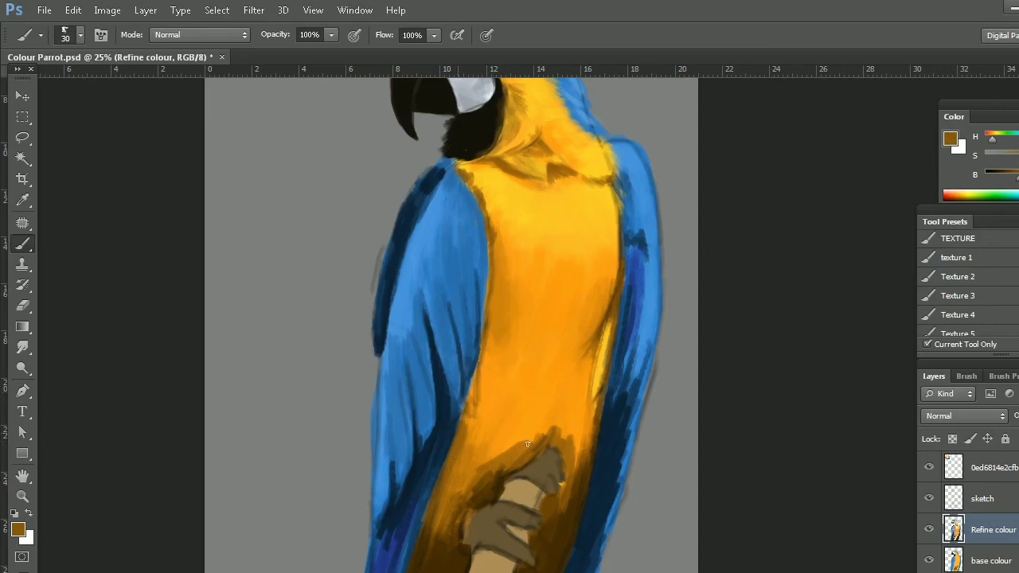
drag(487, 434, 462, 478)
Step: Darken the edge between wing and belly with dark navy
alt+click(448, 529)
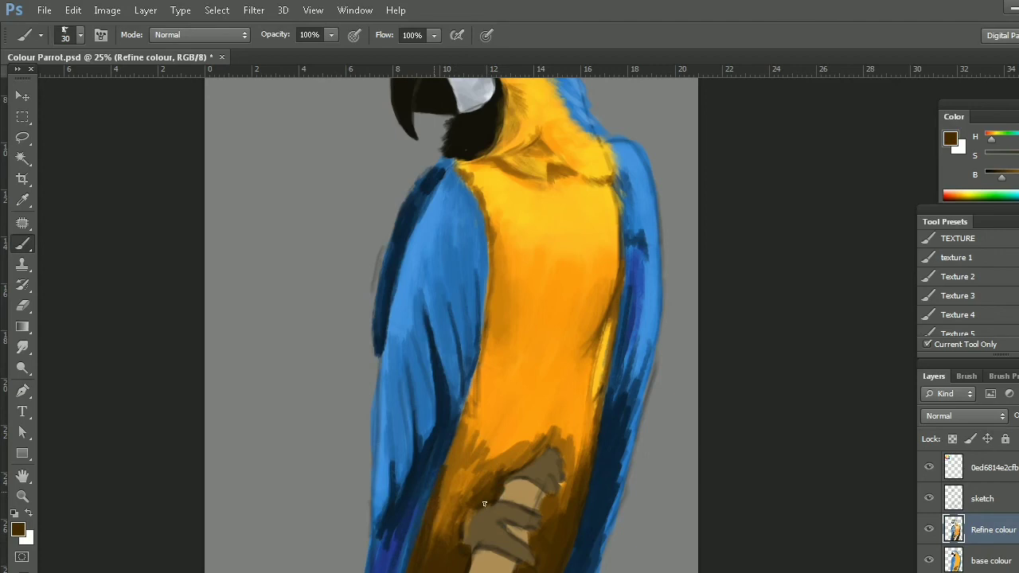
alt+click(447, 407)
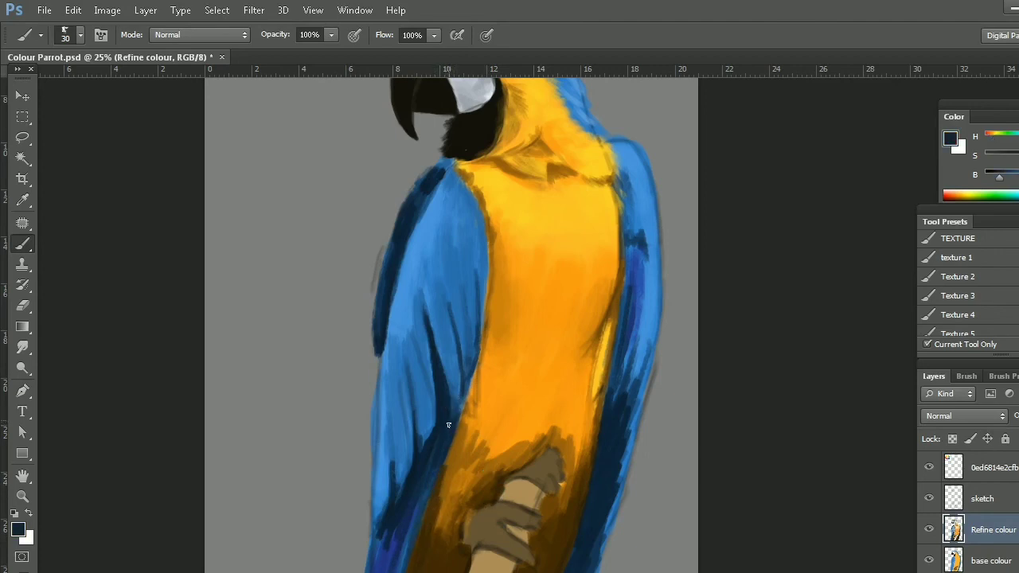
drag(457, 355, 456, 415)
drag(466, 323, 472, 388)
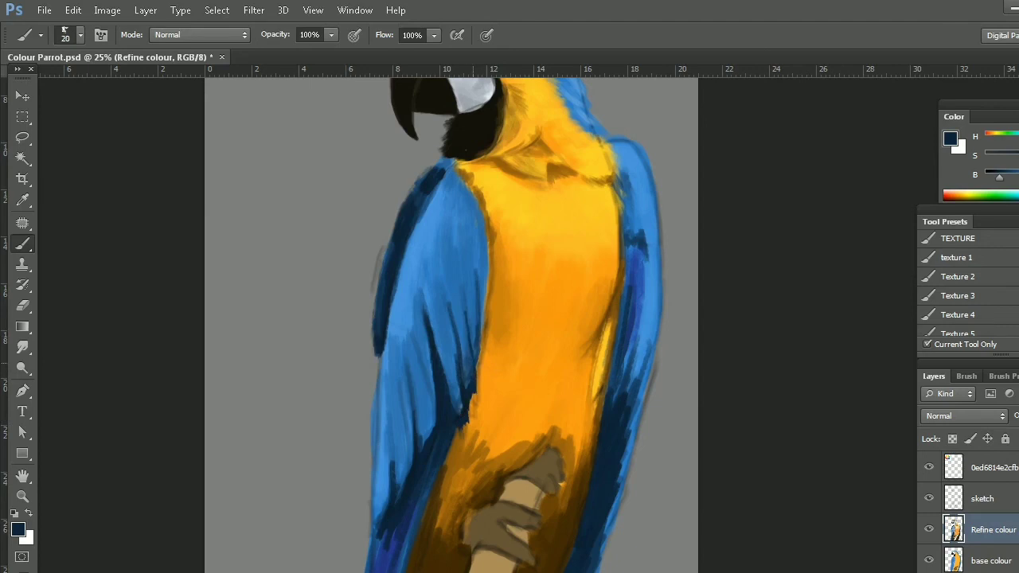
drag(474, 305, 477, 373)
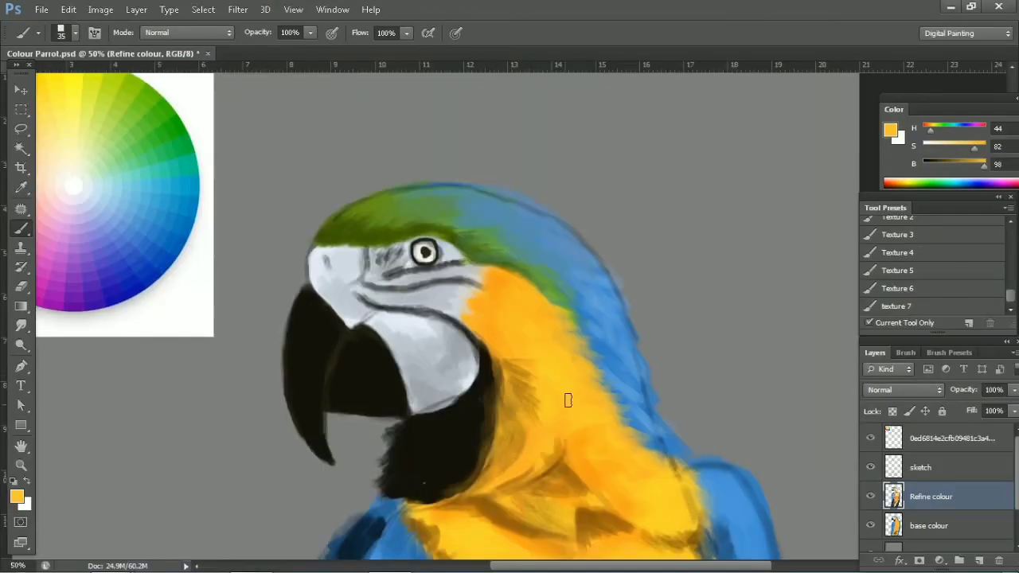
key(z)
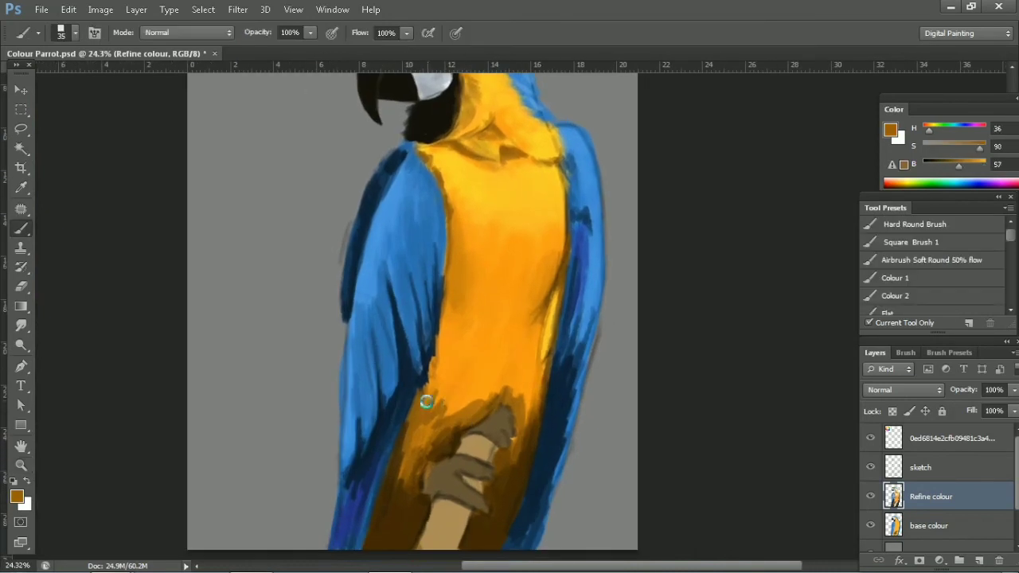
Step: Shade the lower-left chest very dark brown with a size-80 brush
click(906, 353)
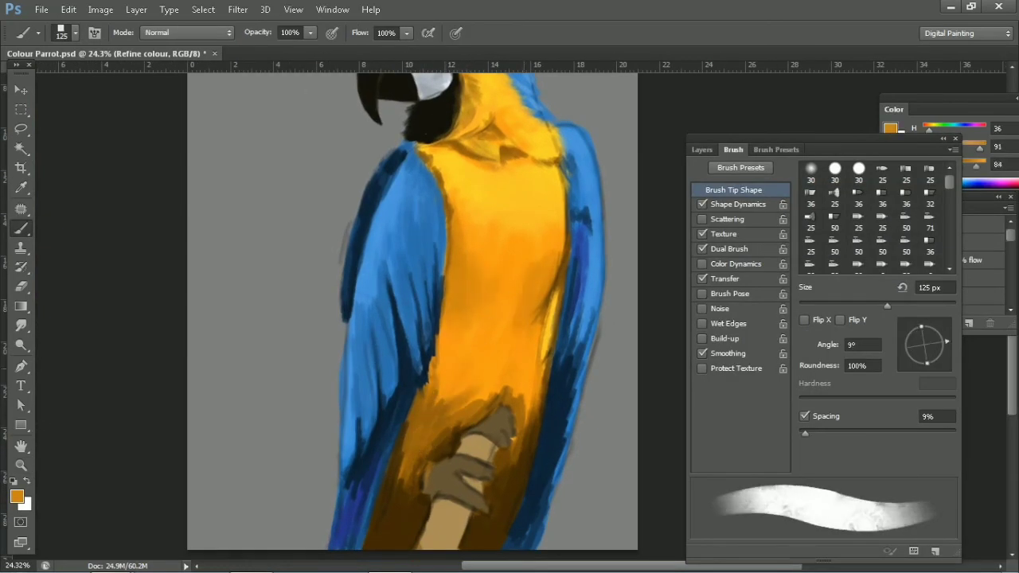
click(905, 356)
alt+click(540, 308)
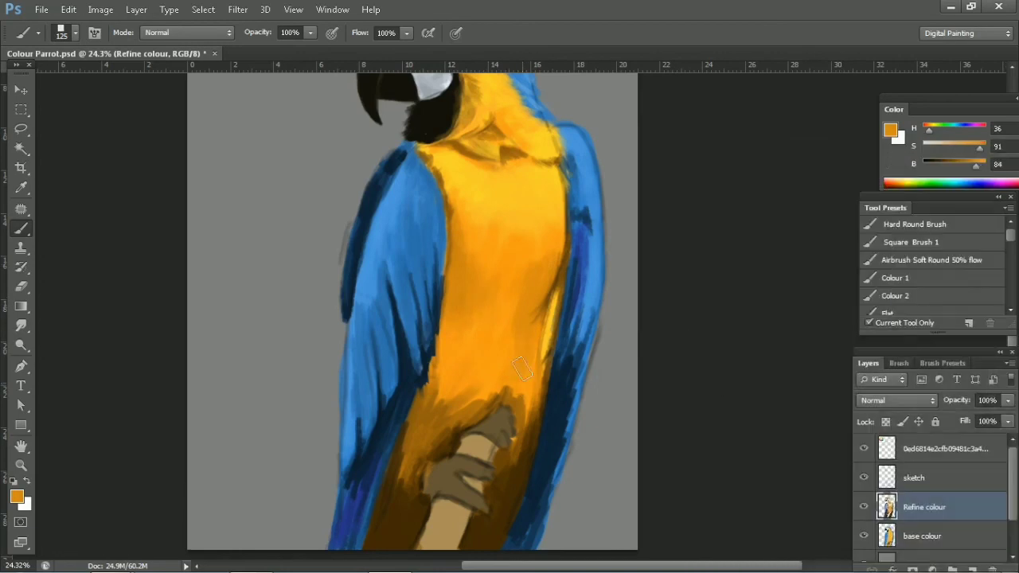
alt+click(509, 402)
key(bracketleft)
key(bracketleft)
key(bracketleft)
alt+click(453, 273)
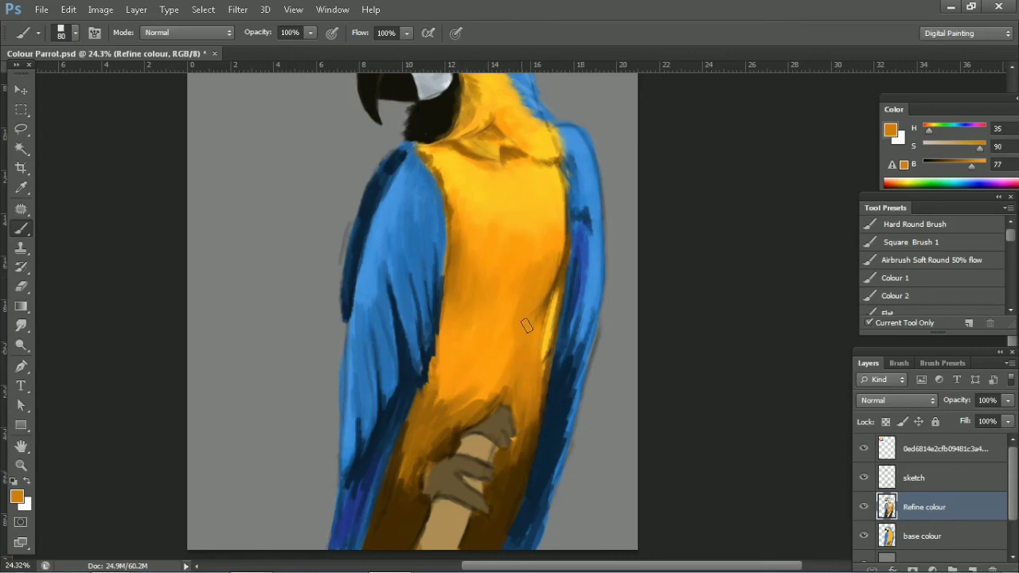
alt+click(479, 389)
alt+click(407, 449)
alt+click(412, 461)
mouse_move(398, 481)
mouse_down()
mouse_move(380, 539)
mouse_move(414, 550)
mouse_up()
Step: Shade the area just right of the perch dark brown
alt+click(395, 502)
mouse_move(510, 478)
mouse_down()
mouse_move(518, 496)
mouse_move(515, 486)
mouse_up()
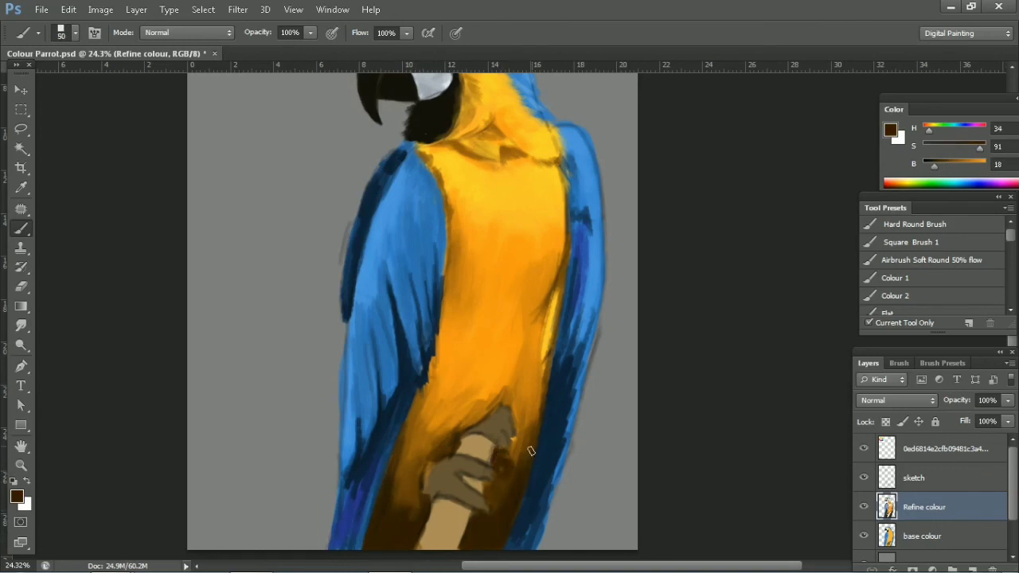
scroll(527, 338, right, 2)
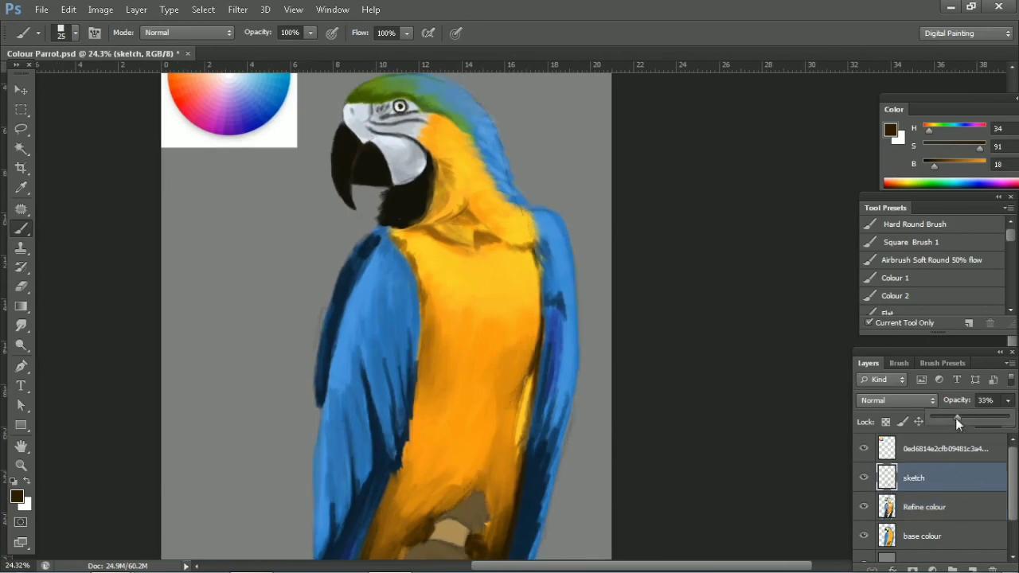
alt+click(493, 357)
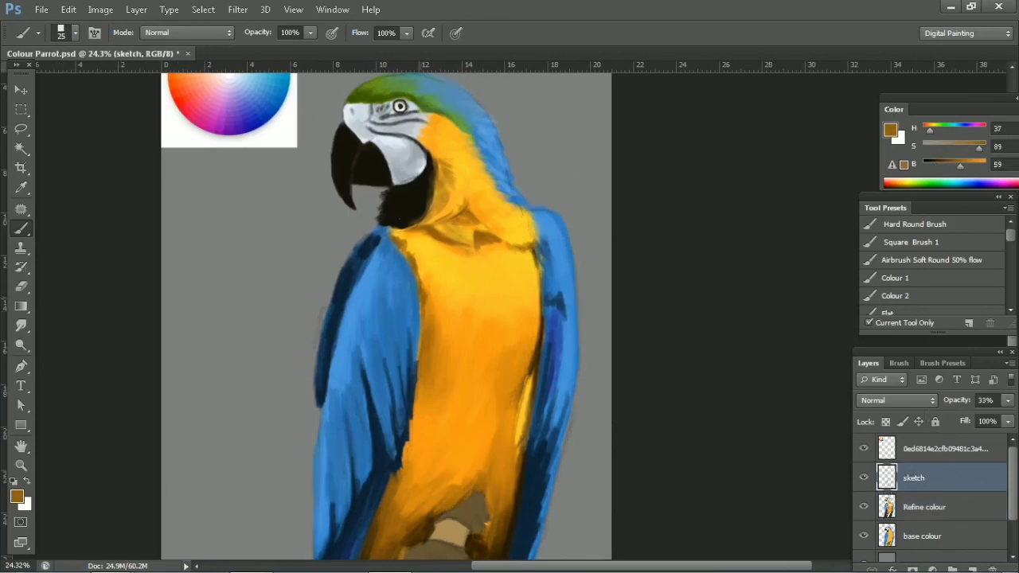
Step: On the Refine colour layer, paint lighter blue highlights down the left wing
alt+click(406, 244)
key(alt+bracketleft)
alt+click(414, 272)
alt+click(397, 248)
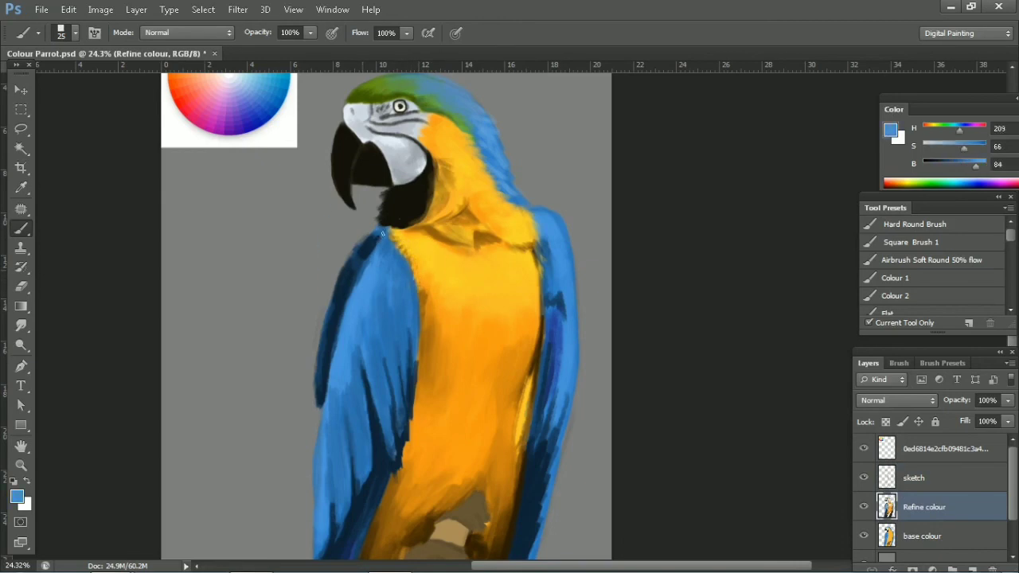
mouse_move(368, 346)
mouse_down()
mouse_move(376, 281)
mouse_move(358, 387)
mouse_move(340, 406)
mouse_move(340, 448)
mouse_up()
drag(394, 243, 394, 265)
drag(368, 219, 389, 171)
drag(352, 340, 345, 384)
drag(366, 287, 386, 354)
Step: Paint dark navy along the left wing's outer edge
alt+click(433, 243)
alt+click(422, 230)
alt+click(421, 195)
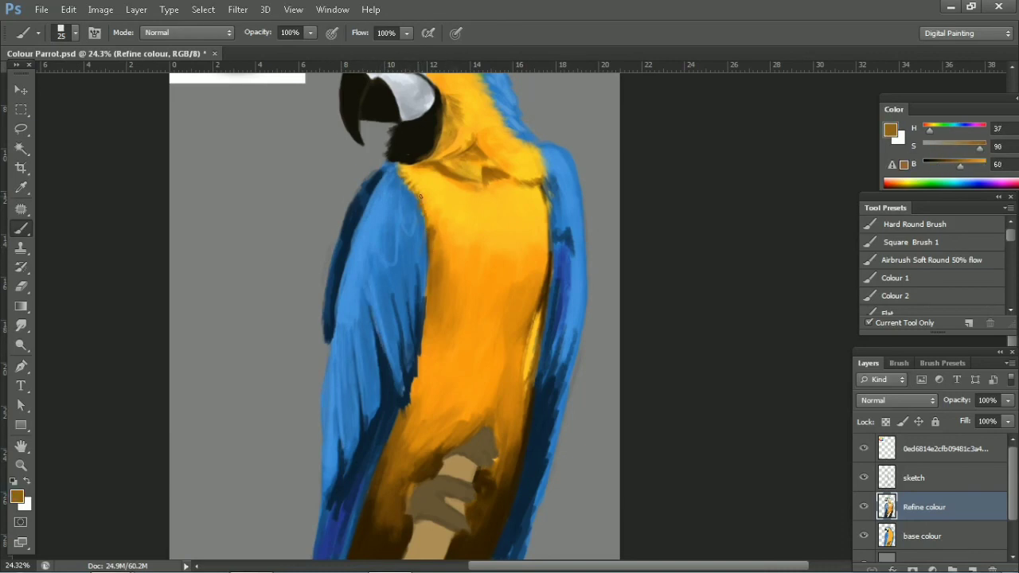
alt+click(412, 319)
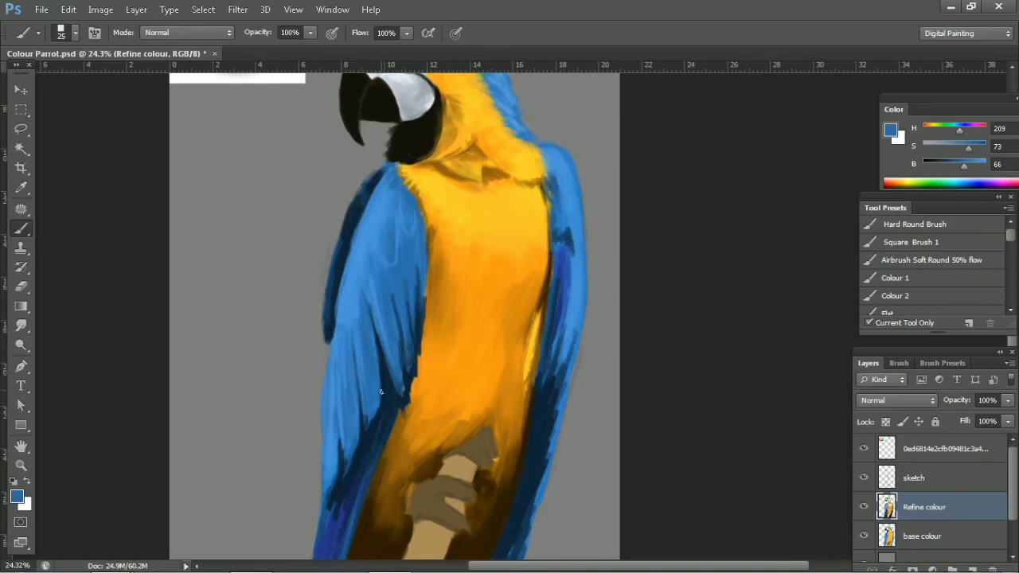
alt+click(384, 364)
drag(370, 188, 355, 253)
drag(326, 288, 341, 317)
Step: Zoom out to the whole parrot and pick right-wing blues with a size-30 brush
drag(935, 166, 934, 167)
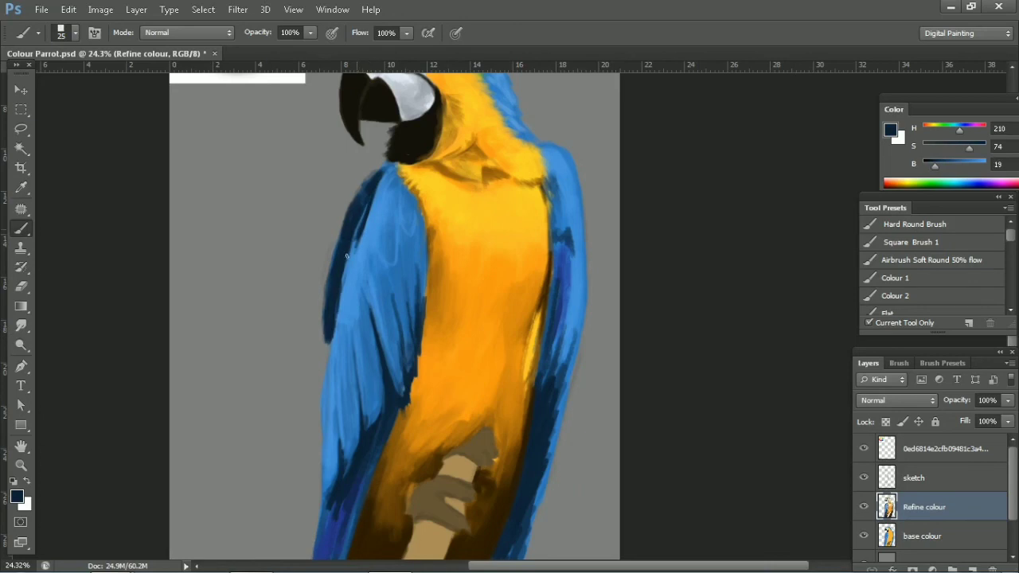
key(z)
drag(458, 353, 430, 352)
key(b)
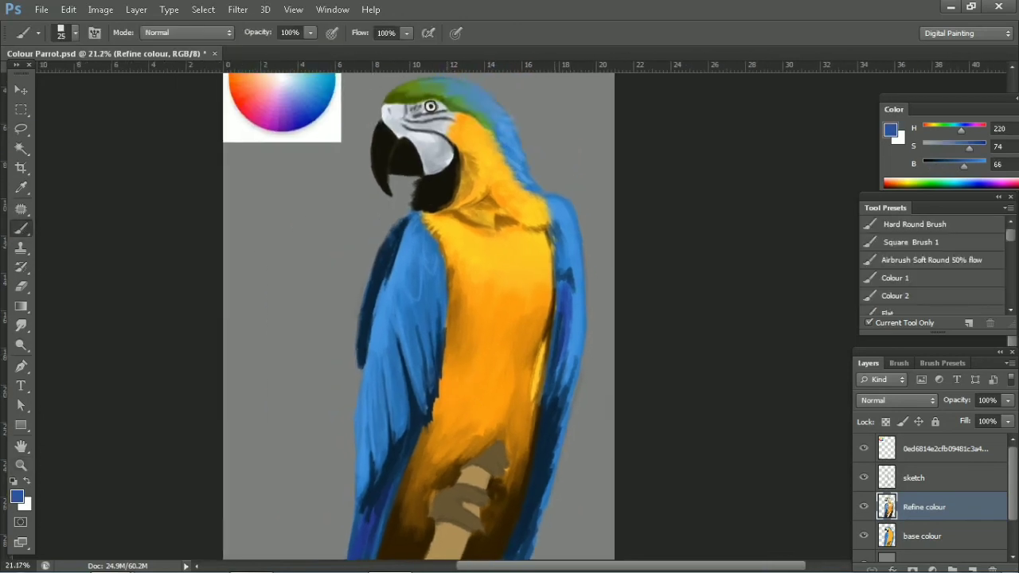
alt+click(562, 229)
alt+click(571, 268)
key(bracketright)
key(bracketright)
key(bracketright)
key(bracketleft)
key(bracketleft)
key(bracketleft)
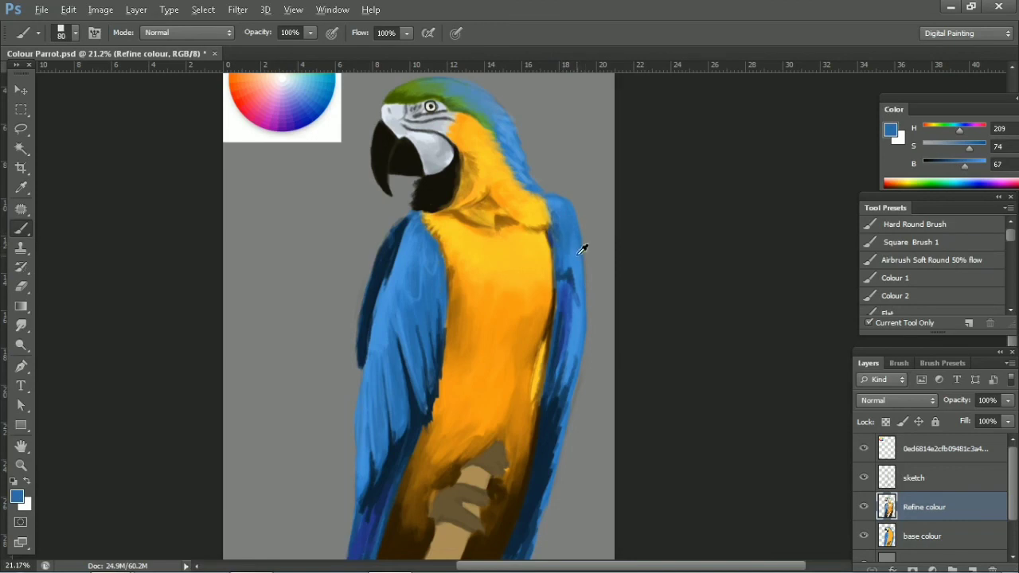
alt+click(568, 253)
key(bracketleft)
key(bracketleft)
alt+click(568, 336)
Step: Paint darker blue strokes on the right wing and along its outer edge
alt+click(574, 263)
drag(576, 255, 583, 327)
alt+click(571, 243)
drag(556, 237, 558, 270)
alt+click(558, 318)
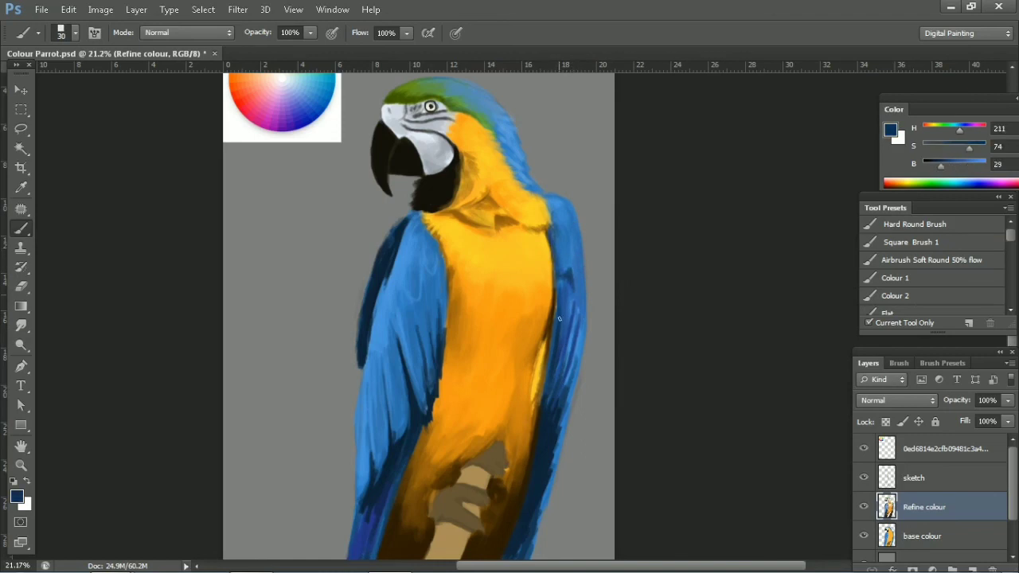
mouse_move(558, 350)
mouse_down()
mouse_move(565, 402)
mouse_move(553, 469)
mouse_up()
alt+click(552, 442)
Step: Shade the lower left belly dark brown with a size-40 brush
alt+click(513, 521)
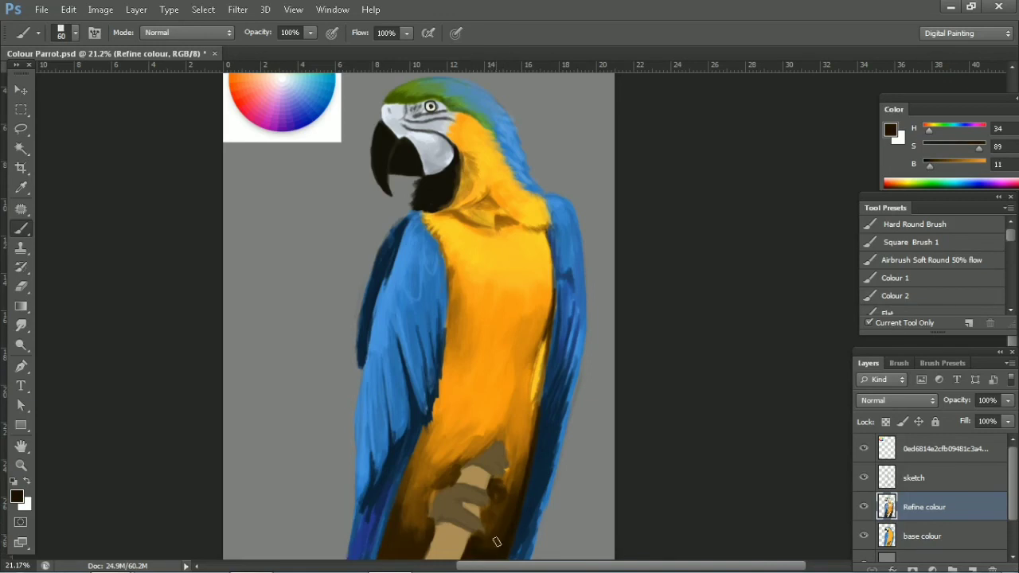
key(bracketleft)
key(bracketleft)
mouse_move(418, 434)
mouse_down()
mouse_move(407, 498)
mouse_move(455, 487)
mouse_move(441, 484)
mouse_up()
drag(438, 522, 430, 557)
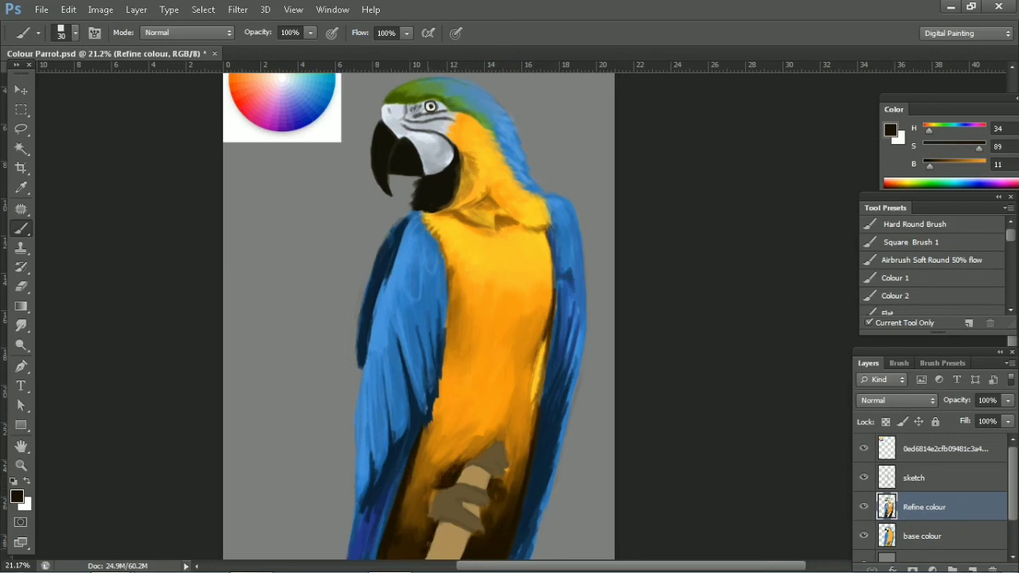
Step: Test orange tones sampled from the belly while switching brush sizes between 50 and 80
drag(929, 165, 971, 165)
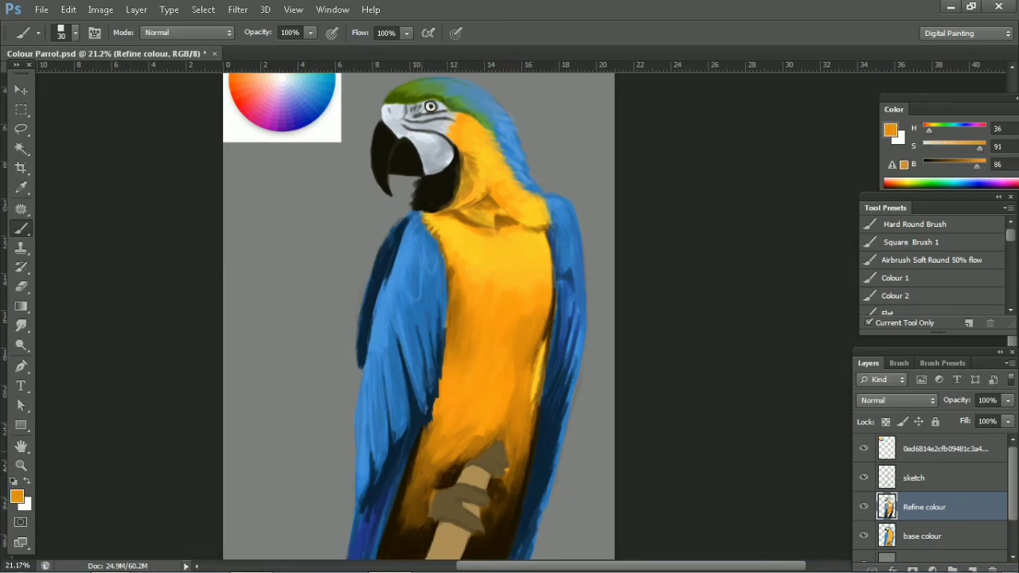
alt+click(410, 478)
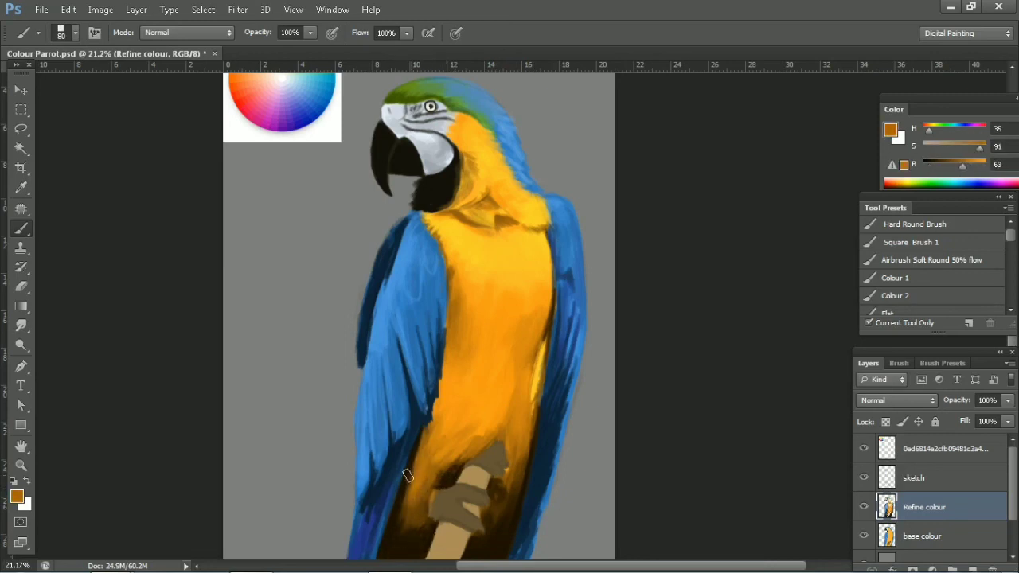
drag(978, 148, 982, 155)
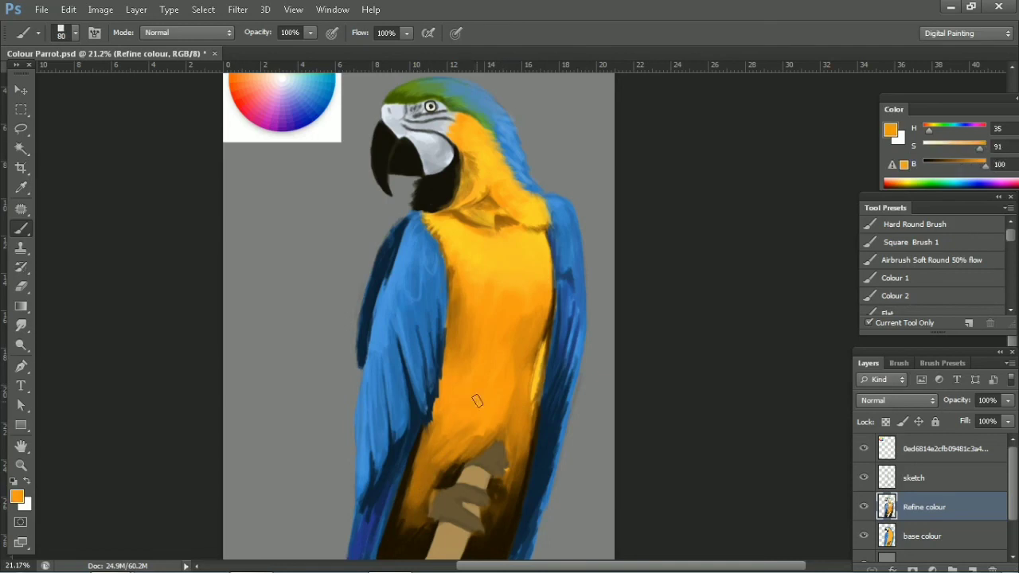
alt+click(447, 431)
key(bracketleft)
key(bracketleft)
key(bracketleft)
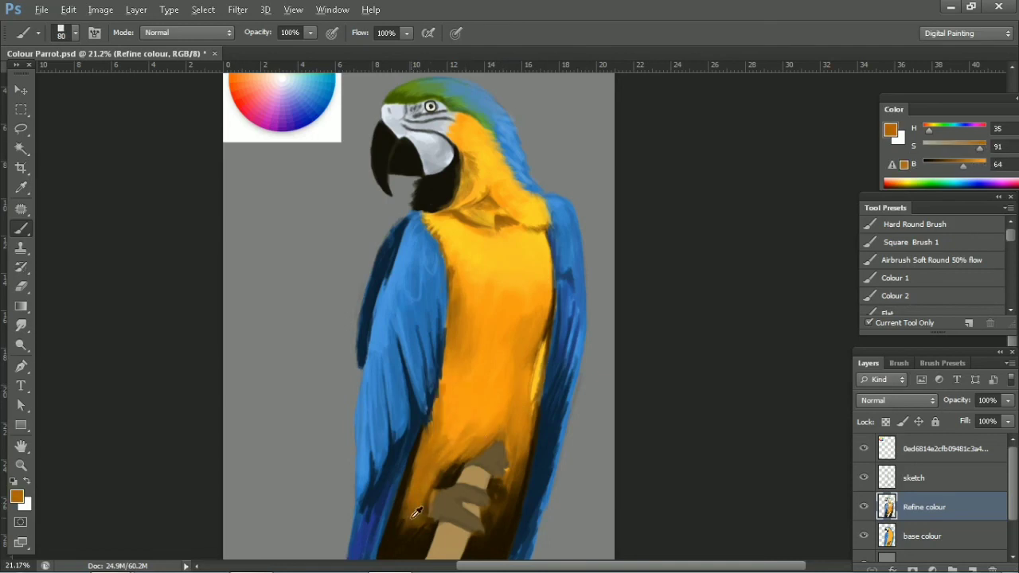
alt+click(452, 301)
key(bracketright)
key(bracketright)
key(bracketright)
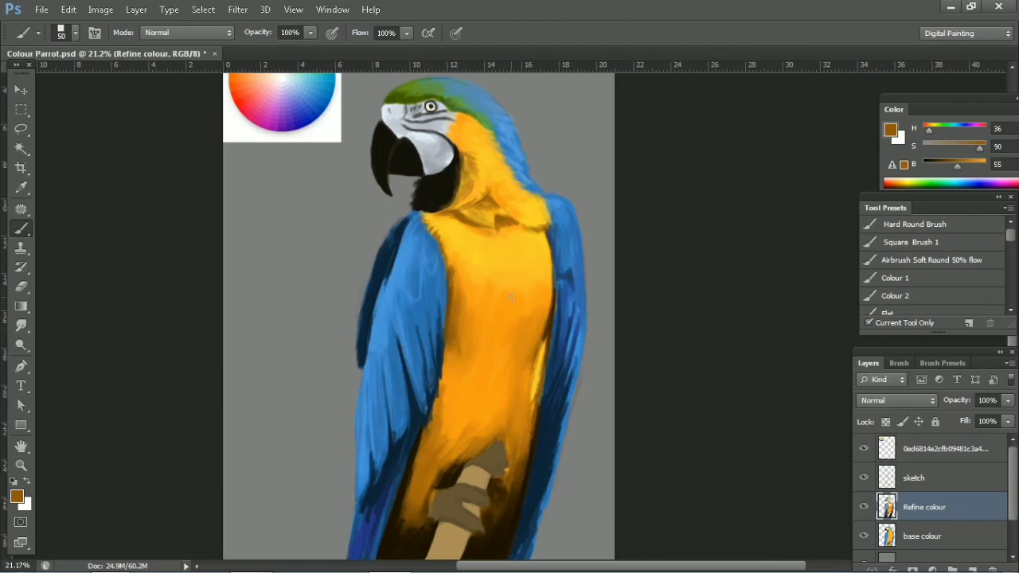
alt+click(466, 338)
alt+click(483, 312)
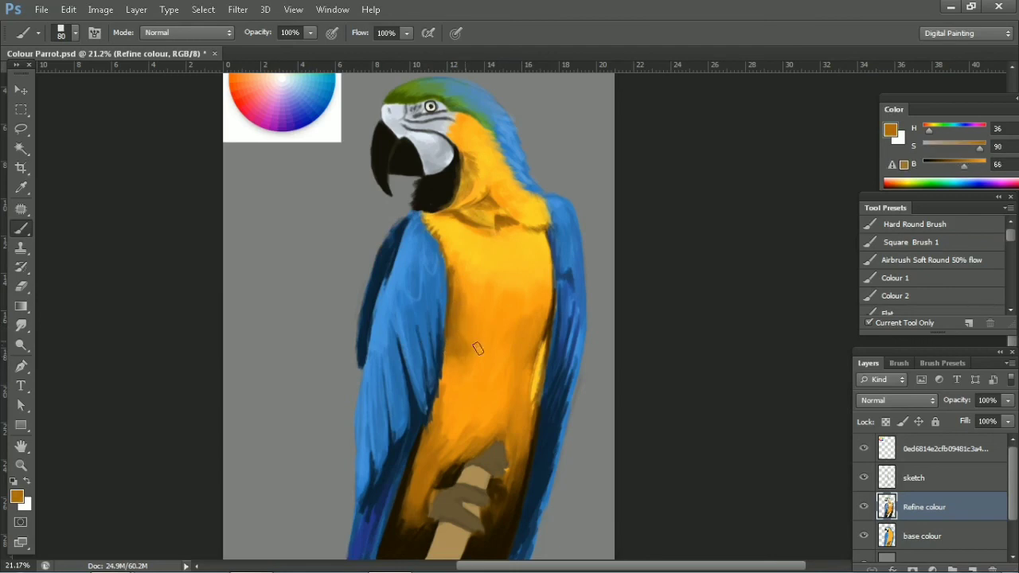
Step: Sample bright and pale yellows with a size-45 brush and zoom into the head and chest
alt+click(544, 342)
key(bracketleft)
key(bracketleft)
key(bracketleft)
alt+click(550, 297)
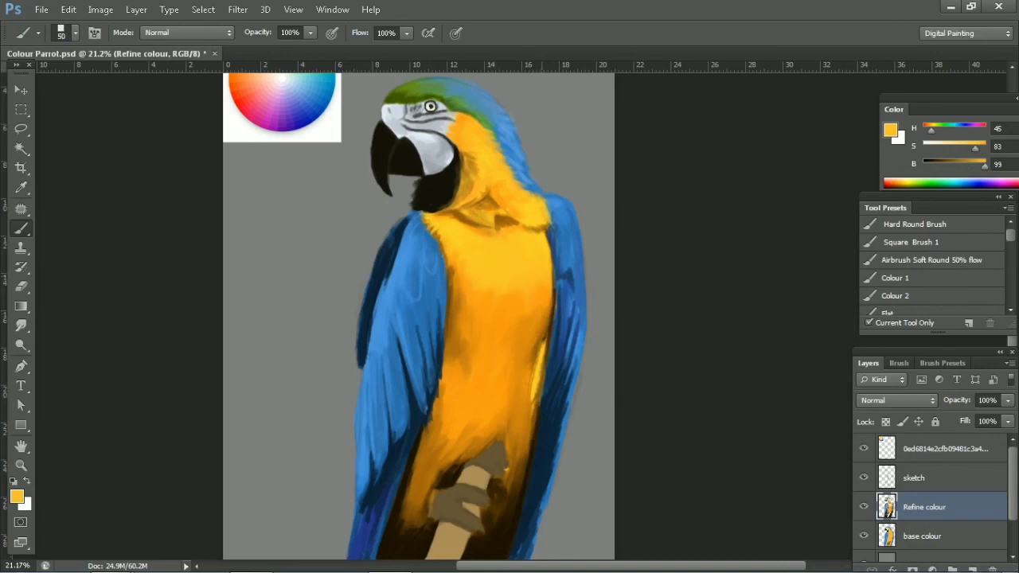
alt+click(545, 252)
alt+click(538, 242)
alt+click(557, 205)
mouse_move(541, 230)
mouse_down()
mouse_move(595, 326)
mouse_move(586, 312)
mouse_up()
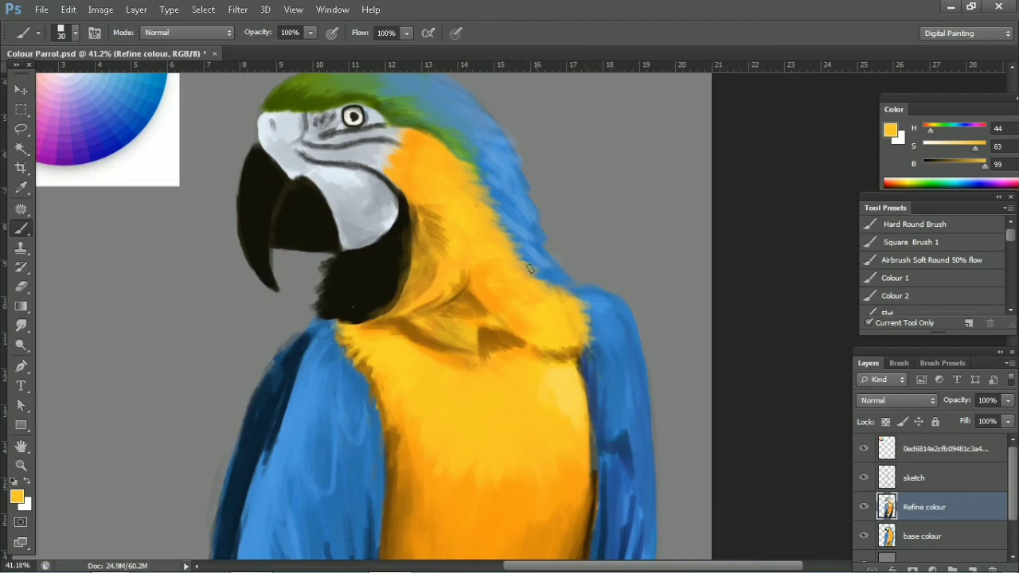
Step: Shade the chest crease under the beak dark brown
alt+click(495, 343)
alt+click(498, 336)
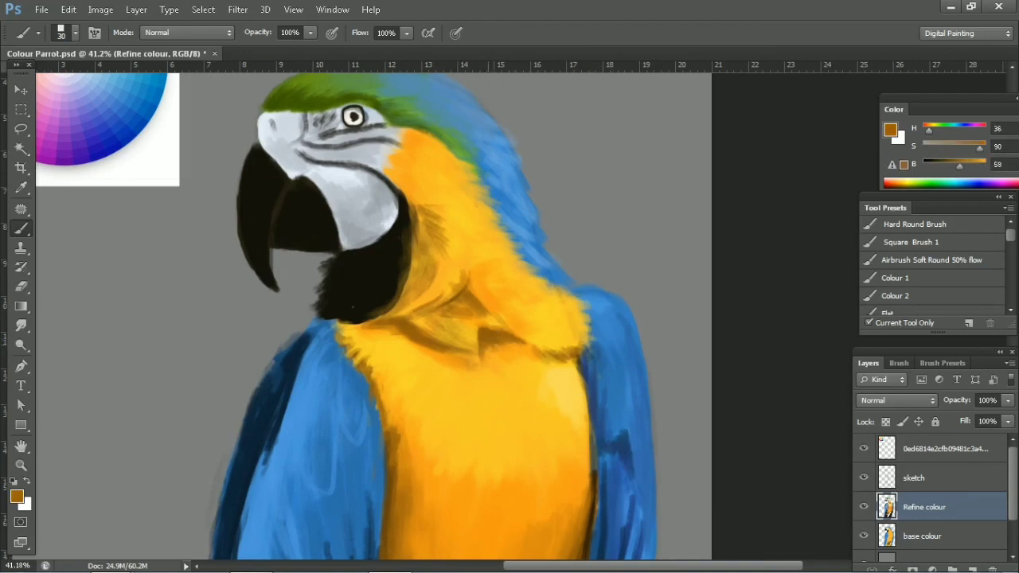
alt+click(493, 335)
drag(367, 321, 424, 339)
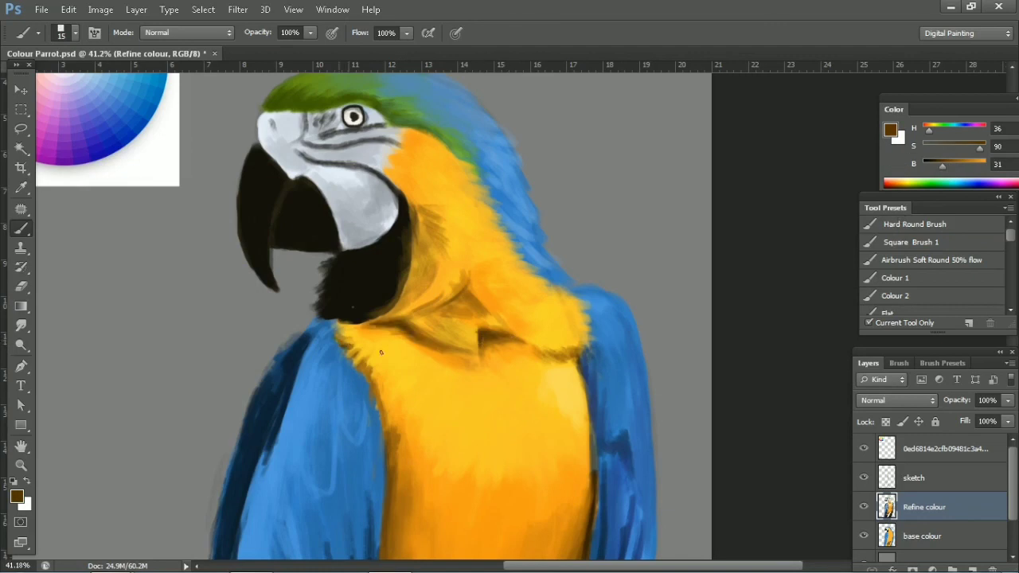
Step: Zoom in on the face and paint dark strokes across the cheek
alt+click(398, 332)
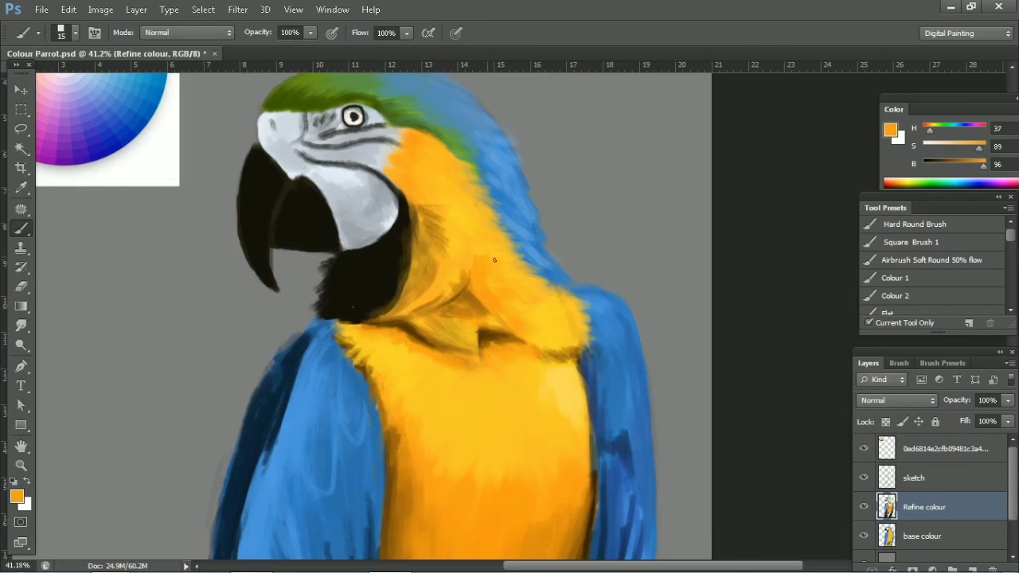
alt+click(438, 275)
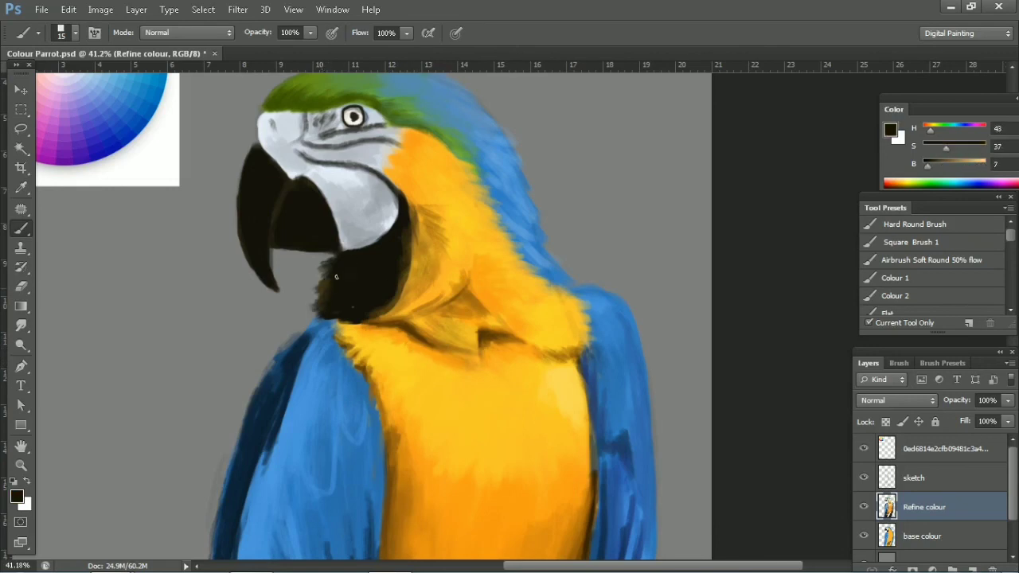
drag(381, 237, 448, 293)
alt+click(448, 293)
drag(436, 333, 402, 294)
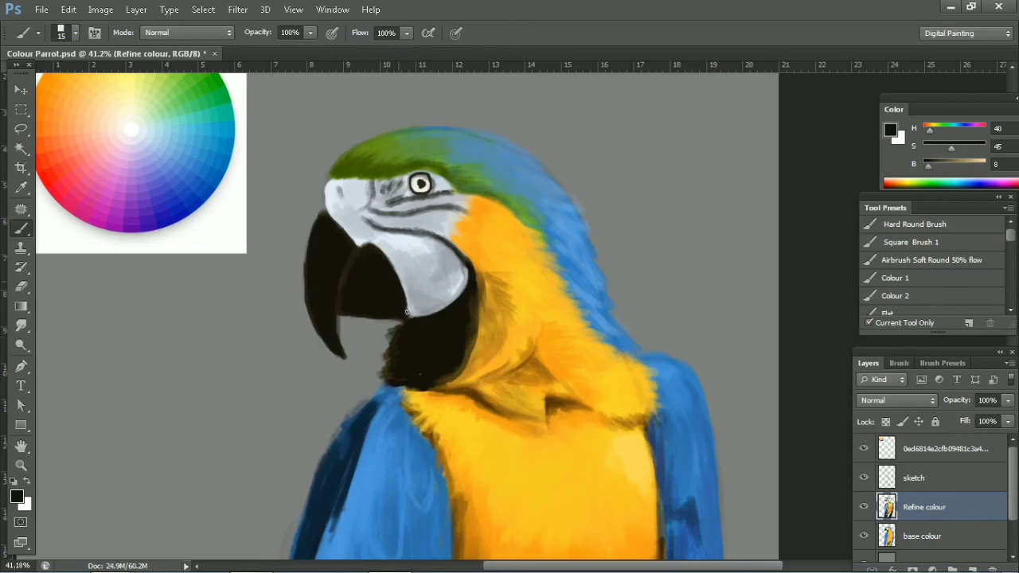
alt+click(369, 231)
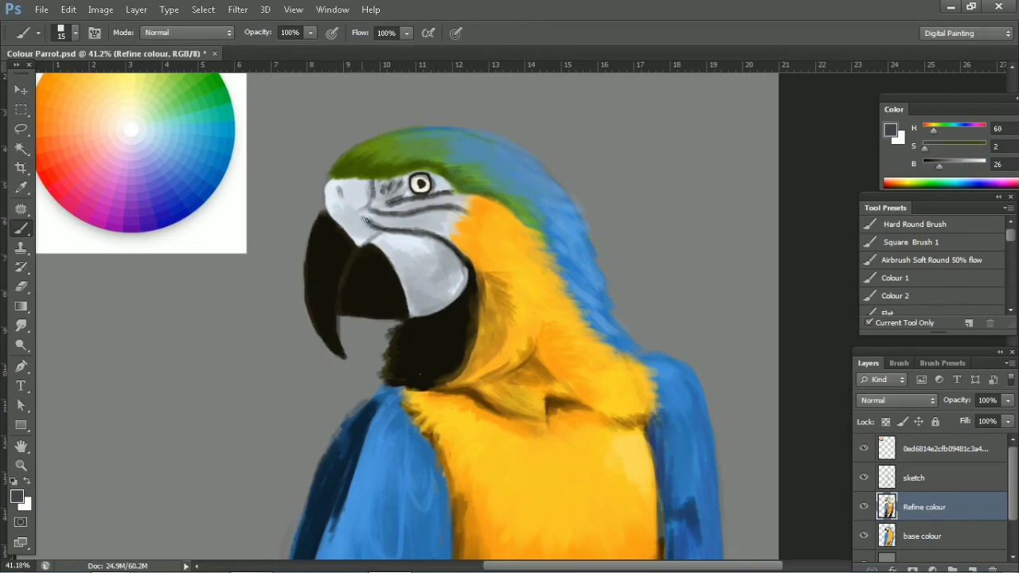
drag(368, 225, 397, 234)
drag(408, 159, 430, 159)
drag(427, 253, 445, 259)
Step: Paint a thin near-black line below the eye with a size-9 brush
alt+click(459, 265)
key(bracketleft)
mouse_move(364, 220)
mouse_down()
mouse_move(406, 230)
mouse_move(484, 216)
mouse_move(403, 198)
mouse_move(411, 180)
mouse_move(483, 204)
mouse_up()
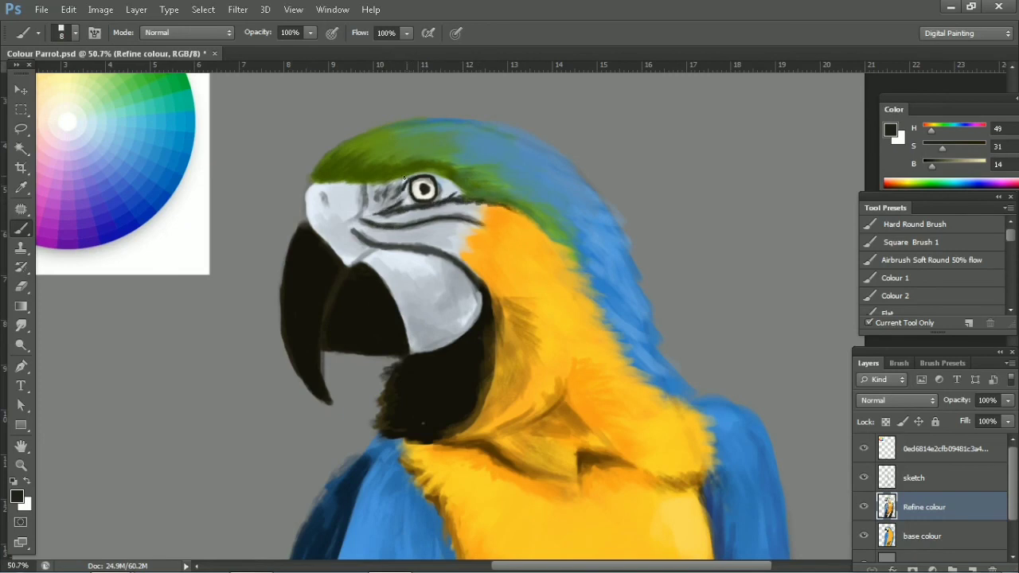
Step: Darken the edge above the eye with a dark olive tone on a size-10 brush
alt+click(460, 197)
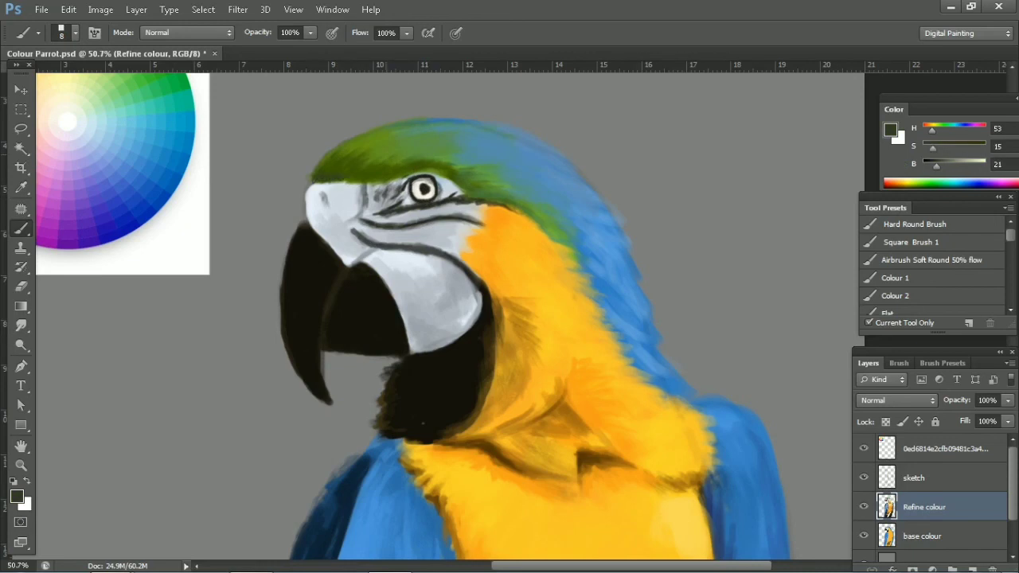
key(bracketleft)
mouse_move(417, 172)
mouse_down()
mouse_move(457, 168)
mouse_move(486, 204)
mouse_up()
alt+click(433, 213)
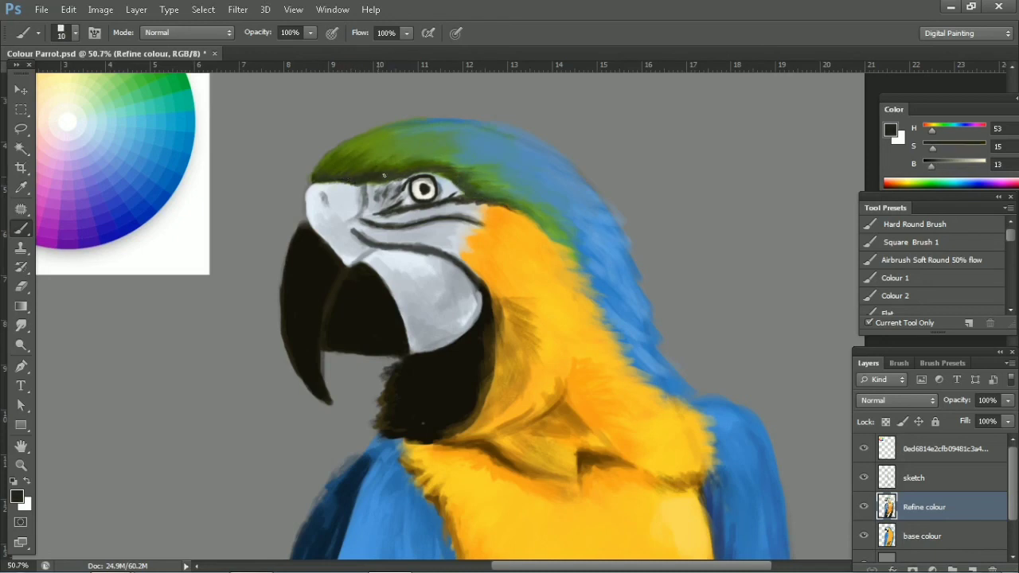
Step: Shade the pale beak with light, mid and dark greys sampled from the face and beak
alt+click(418, 186)
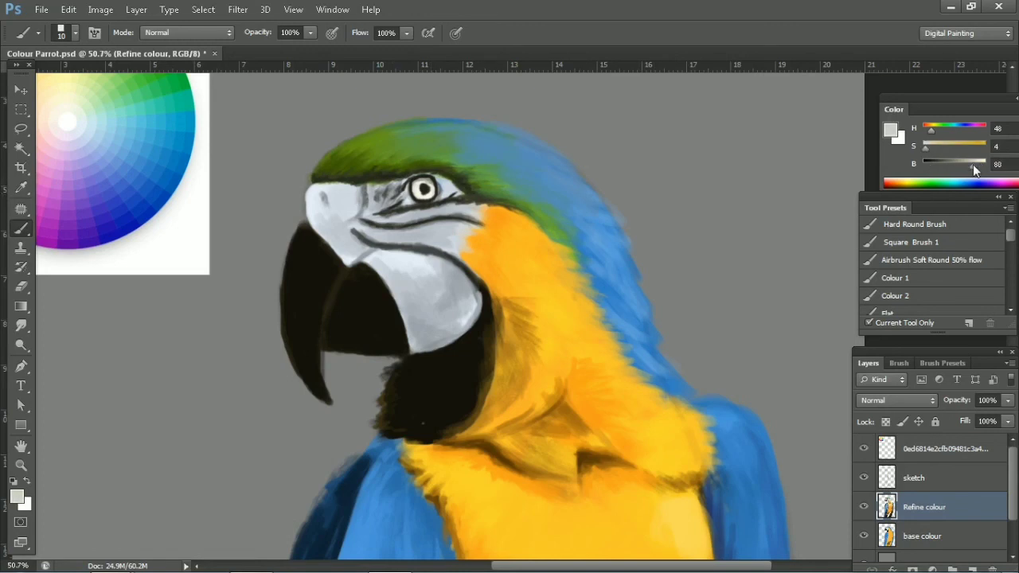
alt+click(425, 183)
alt+click(490, 223)
alt+click(495, 210)
alt+click(493, 299)
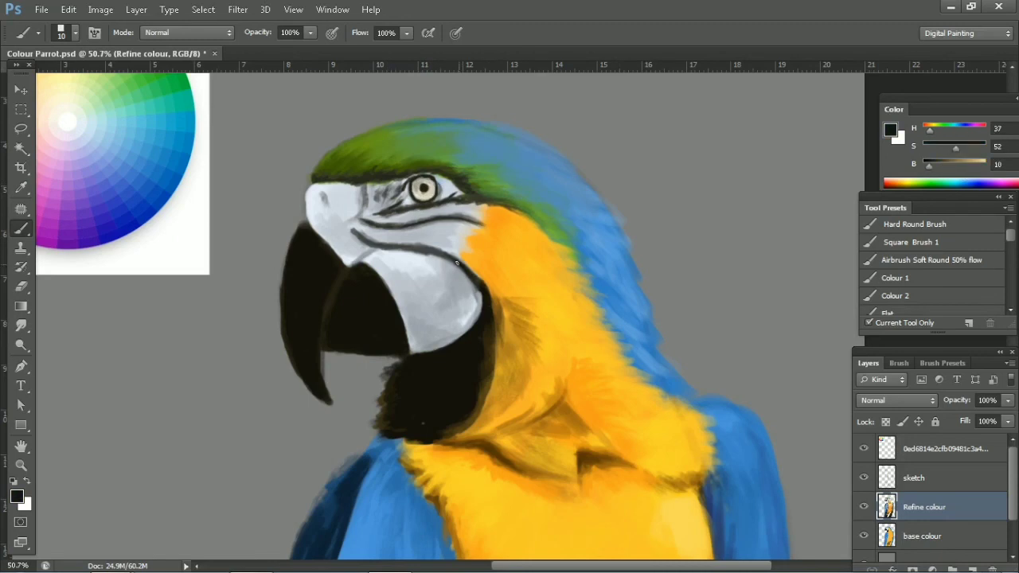
alt+click(470, 280)
alt+click(390, 280)
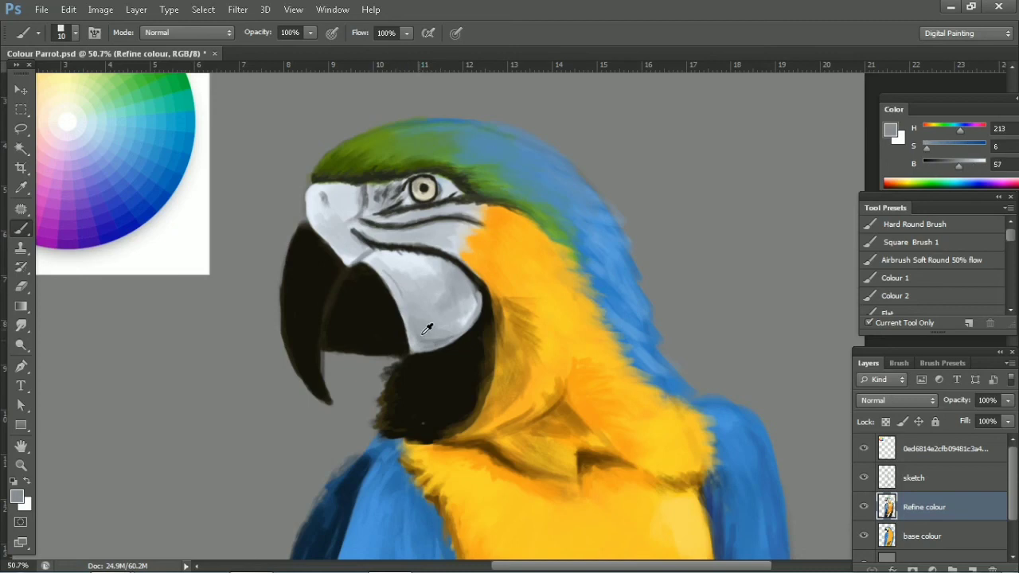
alt+click(469, 300)
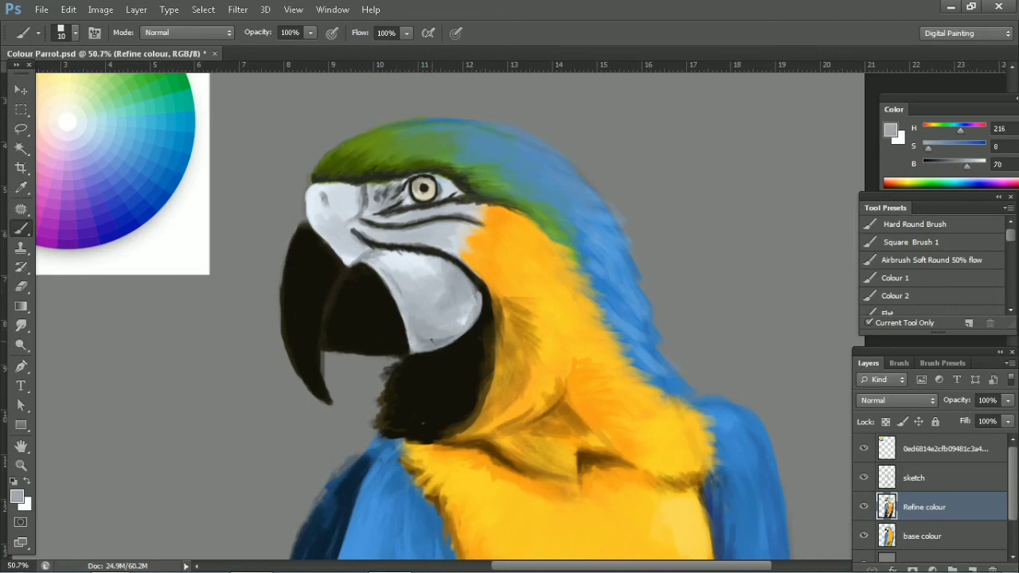
alt+click(305, 197)
alt+click(343, 259)
alt+click(372, 249)
alt+click(359, 266)
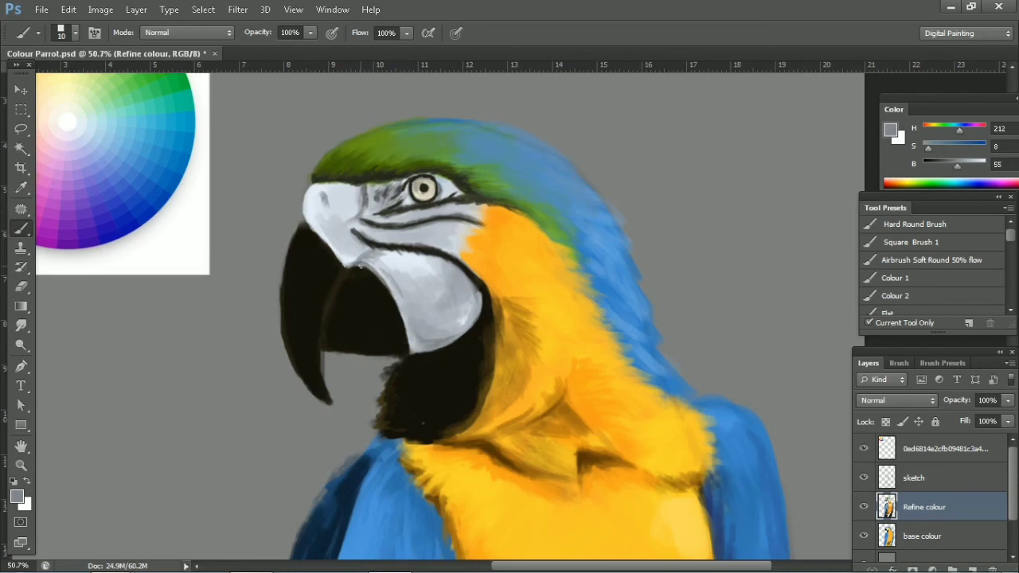
alt+click(348, 228)
Step: Paint blue strokes across the back of the head and darker blue on the neck
alt+click(553, 172)
key(bracketright)
mouse_move(466, 153)
mouse_down()
mouse_move(503, 156)
mouse_move(661, 390)
mouse_up()
alt+click(629, 319)
mouse_move(644, 342)
mouse_down()
mouse_move(621, 317)
mouse_move(605, 254)
mouse_up()
mouse_move(605, 239)
mouse_down()
mouse_move(585, 235)
mouse_move(542, 153)
mouse_up()
Step: Load the chest orange on a larger brush and frame the whole chest
alt+click(562, 200)
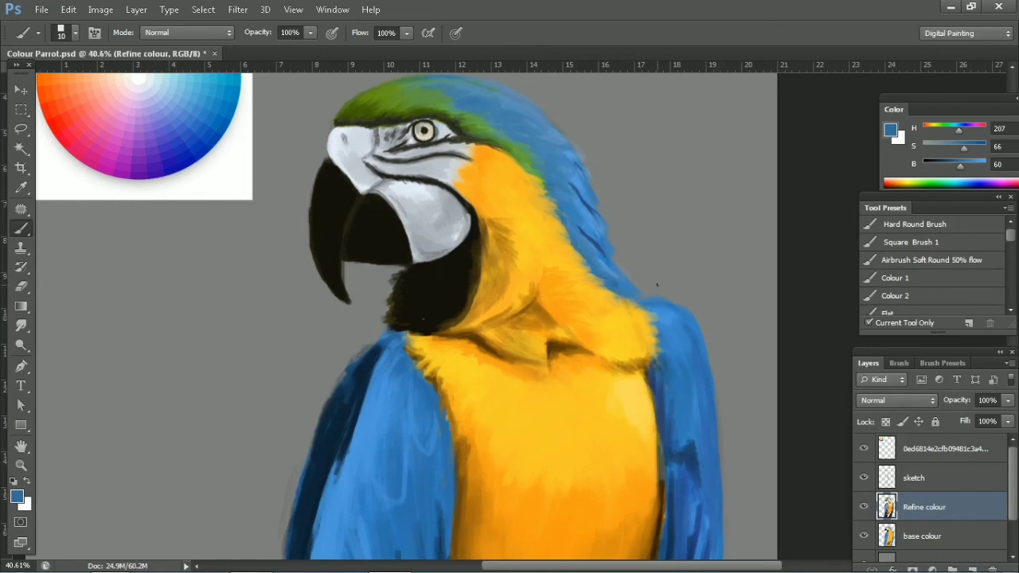
alt+click(436, 344)
key(bracketright)
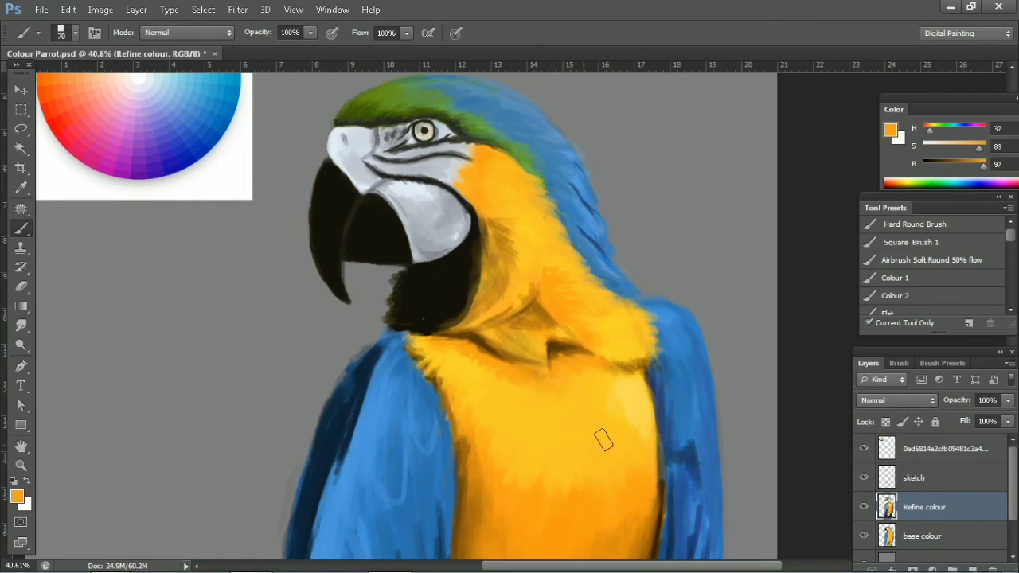
scroll(598, 395, down, 5)
key(bracketright)
key(bracketright)
key(bracketright)
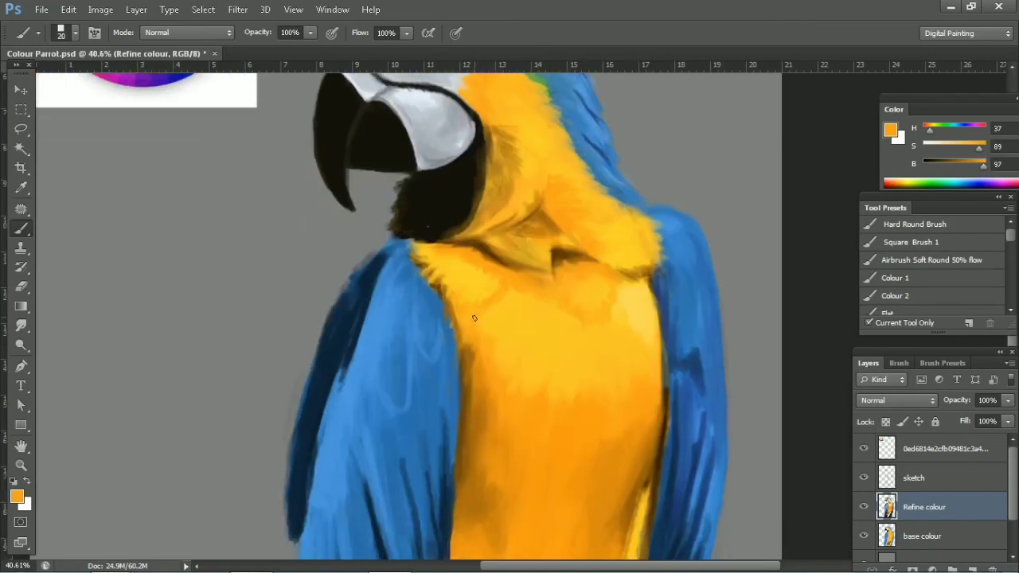
drag(568, 379, 578, 355)
key(ctrl+minus)
key(bracketleft)
key(bracketleft)
key(bracketleft)
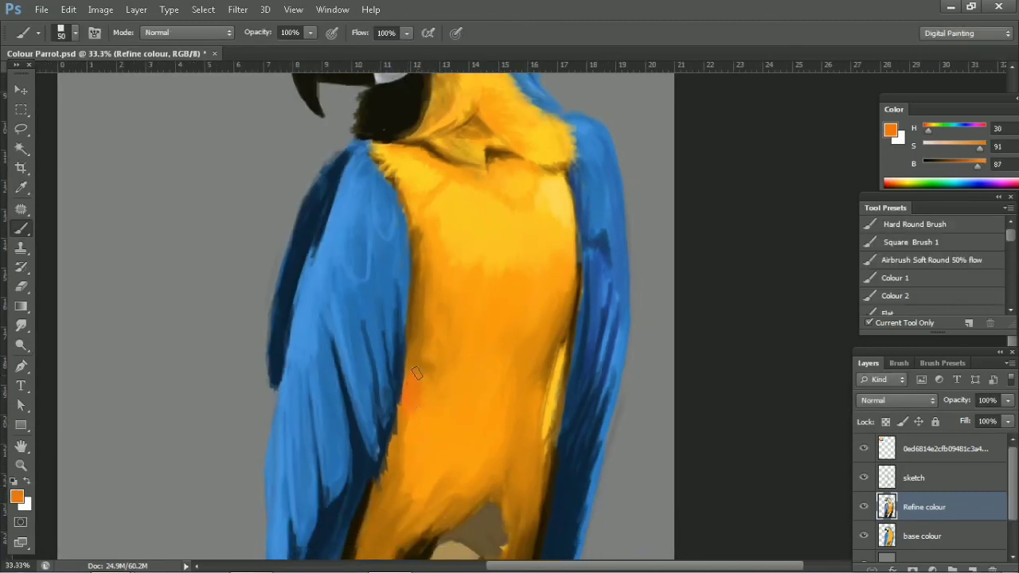
Step: Paint deeper orange feather strokes down the middle and across the lower chest
alt+click(411, 381)
key(bracketleft)
key(bracketleft)
key(bracketleft)
drag(413, 379, 419, 420)
drag(434, 251, 444, 349)
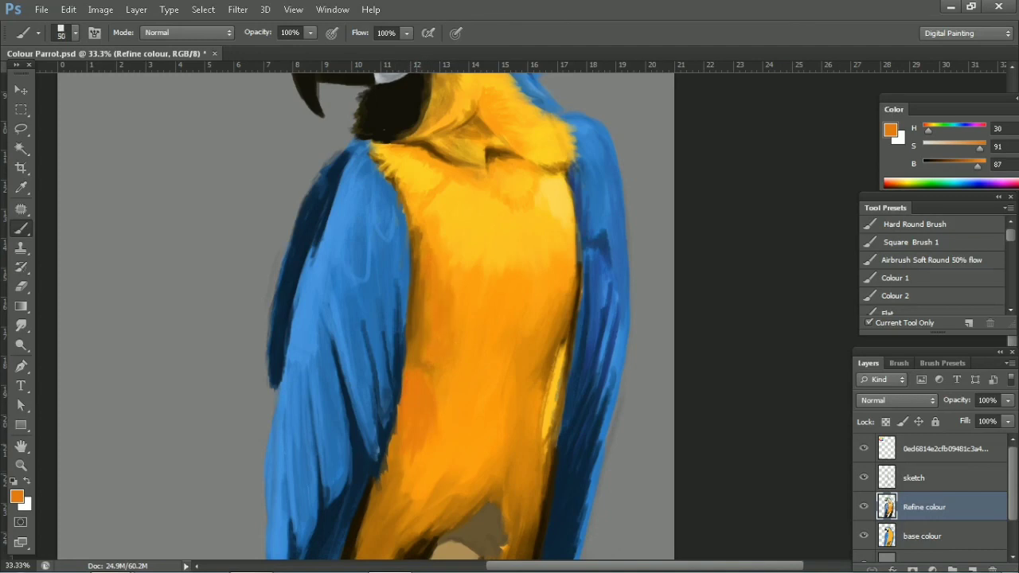
drag(414, 450, 420, 496)
drag(430, 430, 478, 462)
drag(493, 414, 542, 446)
key(bracketright)
key(bracketright)
key(bracketright)
mouse_move(514, 412)
mouse_down()
mouse_move(455, 425)
mouse_move(526, 351)
mouse_move(530, 317)
mouse_up()
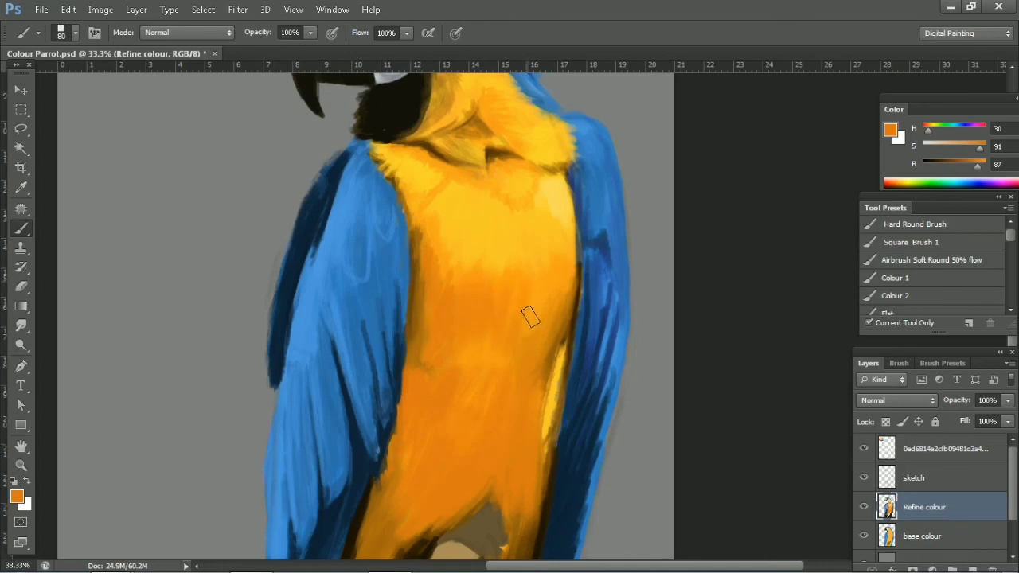
key(bracketleft)
key(bracketleft)
key(bracketleft)
Step: Sample brighter oranges and the darkest chest brown, then zoom out to the whole parrot
alt+click(497, 303)
alt+click(513, 279)
alt+click(548, 354)
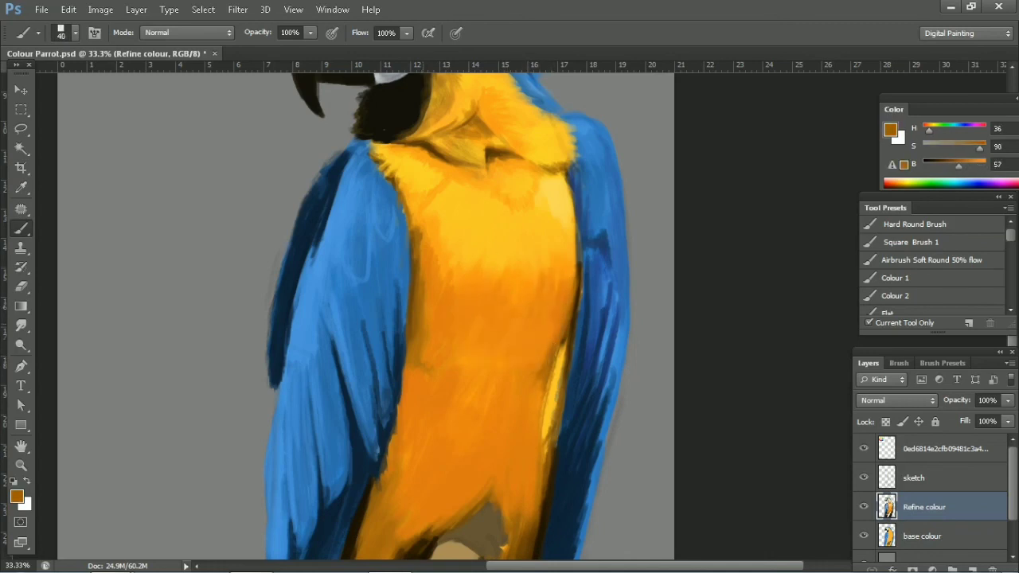
alt+click(440, 380)
alt+click(430, 323)
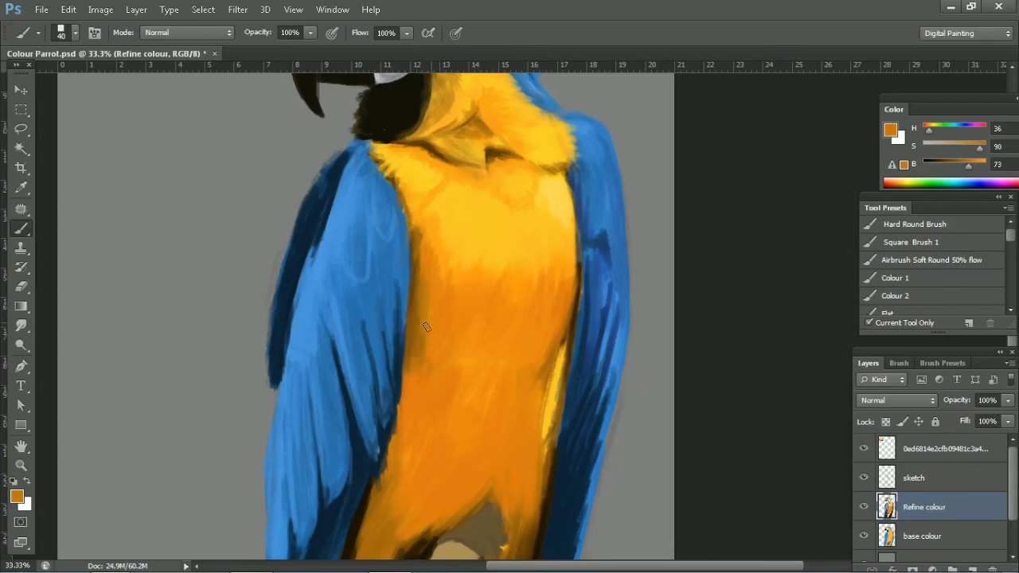
alt+click(409, 346)
alt+click(557, 358)
mouse_move(554, 366)
mouse_down()
mouse_move(501, 276)
mouse_move(510, 315)
mouse_up()
Step: Brighten the upper-right chest with bright orange and the left wing edge with mid blue
key(b)
alt+click(575, 296)
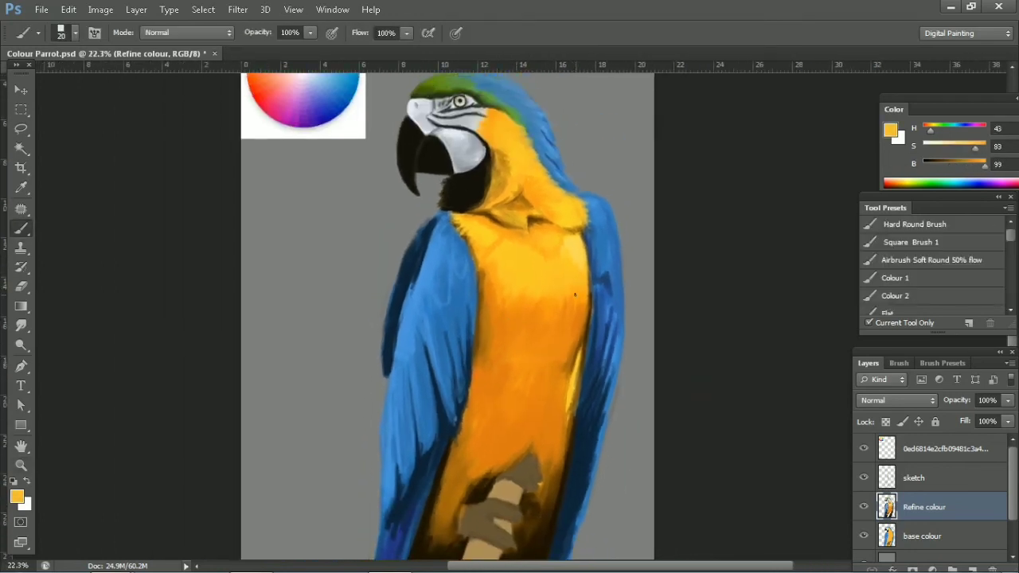
drag(585, 242, 581, 226)
alt+click(449, 365)
mouse_move(427, 242)
mouse_down()
mouse_move(412, 288)
mouse_move(403, 251)
mouse_move(411, 281)
mouse_up()
Step: Darken the boundary between wing and chest with very dark blue on a size-20 brush
alt+click(414, 334)
alt+click(437, 233)
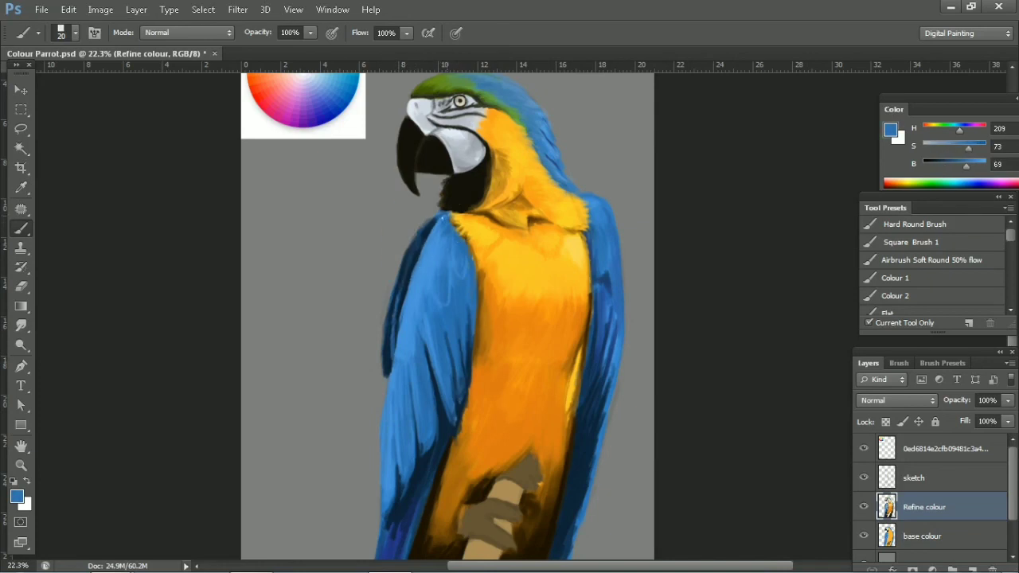
alt+click(455, 398)
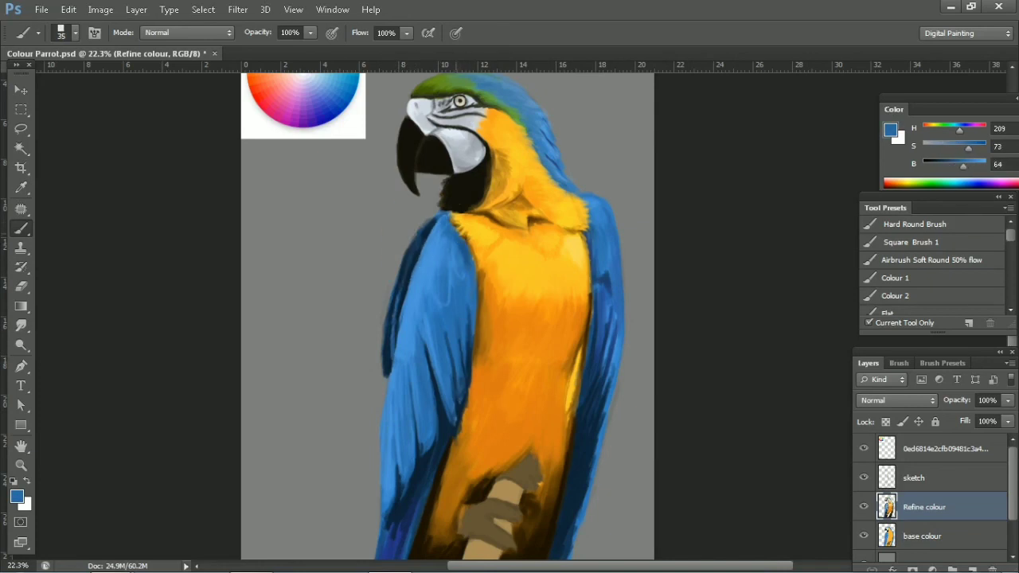
alt+click(451, 416)
key(bracketleft)
drag(431, 344, 438, 433)
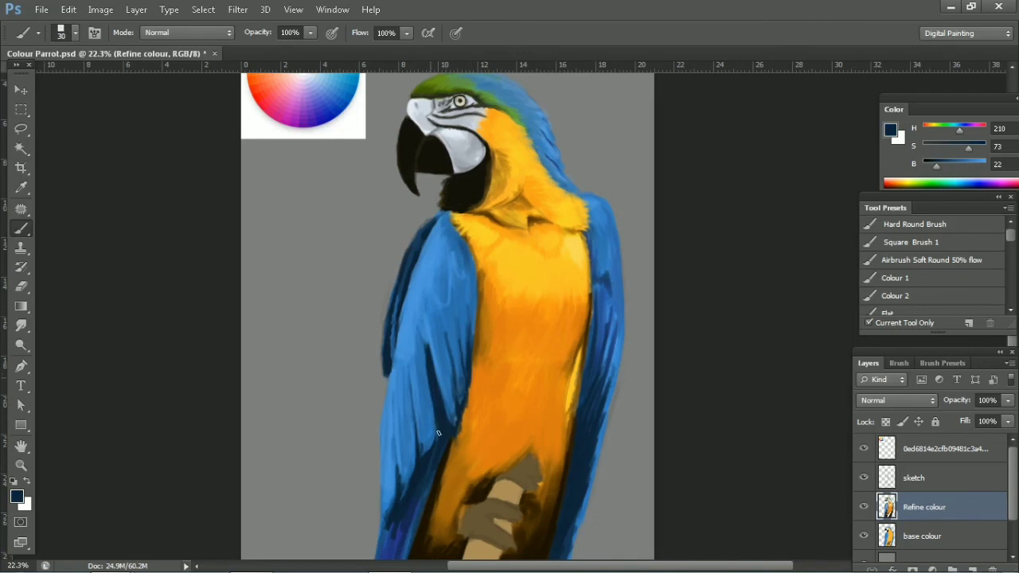
alt+click(446, 357)
key(bracketleft)
drag(462, 366, 475, 329)
drag(476, 286, 453, 199)
Step: Set brush opacity to 63% and soften the wing's left edge with mid blue
drag(380, 396, 398, 288)
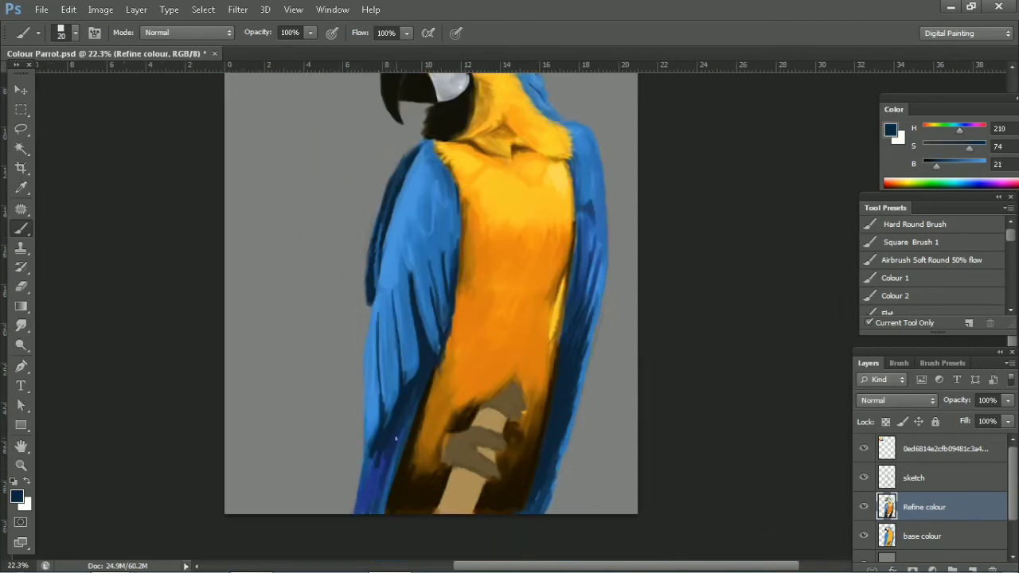
drag(408, 323, 394, 333)
alt+click(395, 333)
key(bracketright)
key(bracketright)
key(bracketright)
drag(311, 33, 285, 70)
mouse_move(358, 467)
mouse_down()
mouse_move(356, 350)
mouse_move(383, 285)
mouse_up()
alt+click(354, 352)
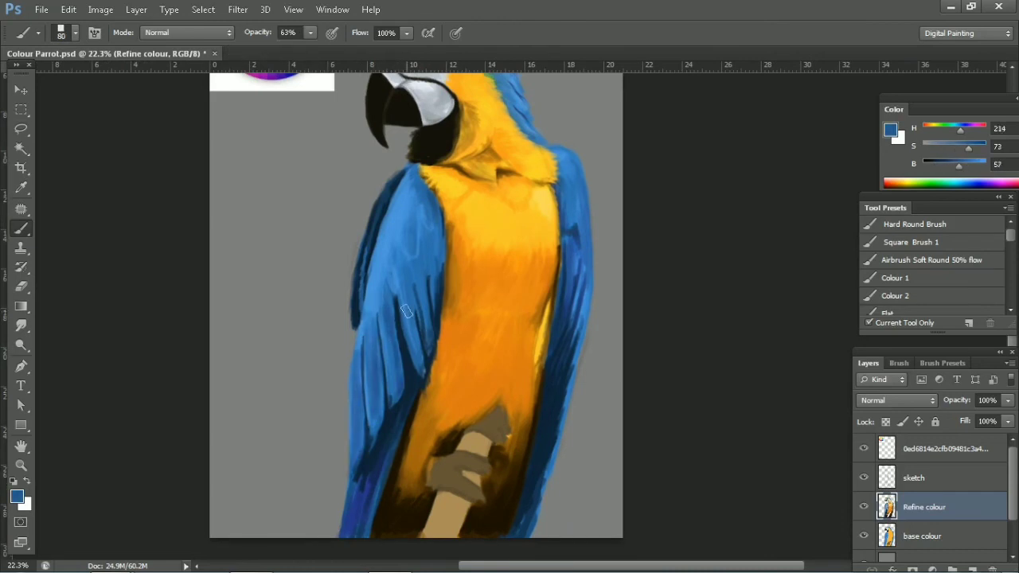
Step: Shade the lower-left chest beside the branch with dark brown
alt+click(514, 390)
alt+click(521, 340)
drag(526, 390, 553, 435)
alt+click(487, 452)
alt+click(450, 473)
drag(452, 430, 430, 549)
drag(436, 536, 451, 441)
alt+click(449, 478)
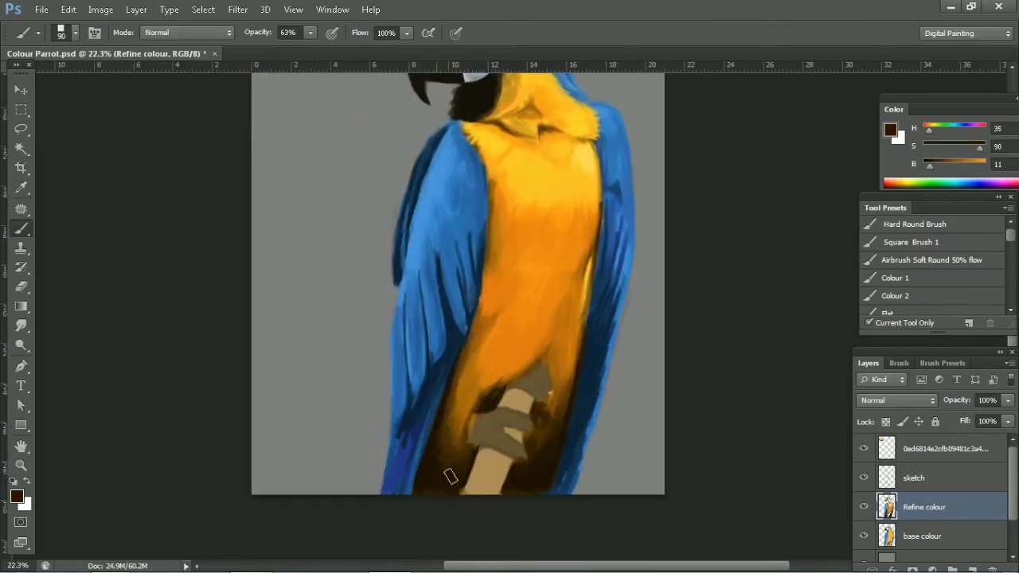
key(bracketright)
key(bracketright)
key(bracketright)
alt+click(543, 423)
drag(614, 335, 587, 371)
key(bracketleft)
key(bracketleft)
key(bracketleft)
Step: Darken the wing's lower, left and upper edges and the wing-chest line with near-black blue
alt+click(383, 465)
mouse_move(398, 455)
mouse_down()
mouse_move(368, 500)
mouse_move(365, 529)
mouse_up()
key(bracketleft)
alt+click(391, 478)
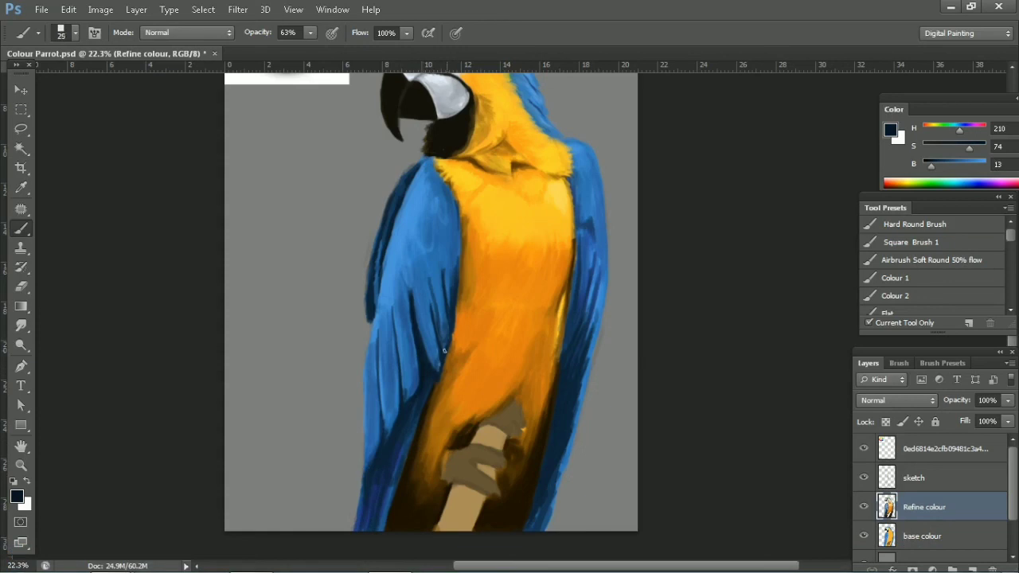
drag(456, 331, 458, 263)
drag(378, 344, 381, 452)
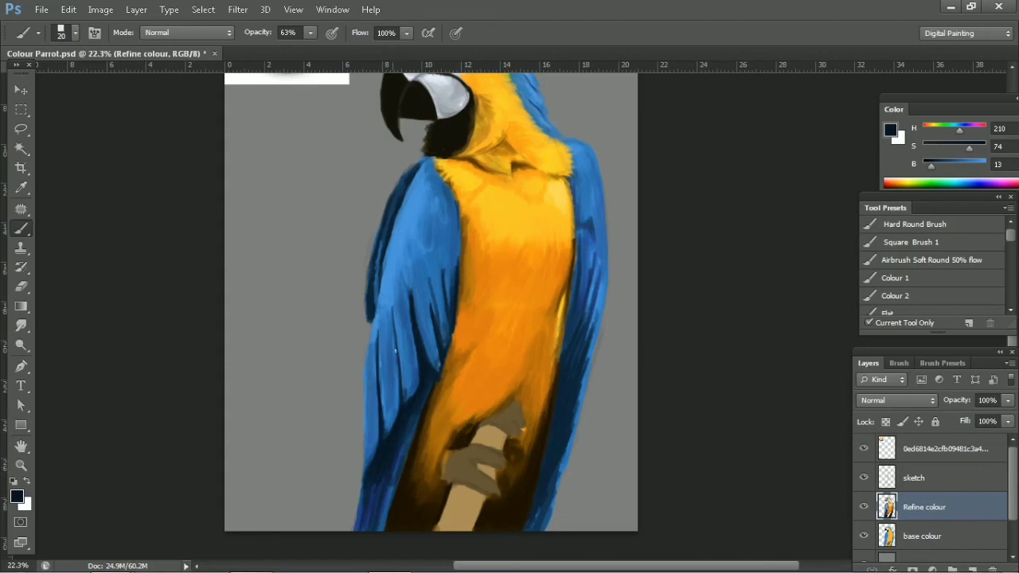
mouse_move(399, 207)
mouse_down()
mouse_move(382, 295)
mouse_move(379, 244)
mouse_up()
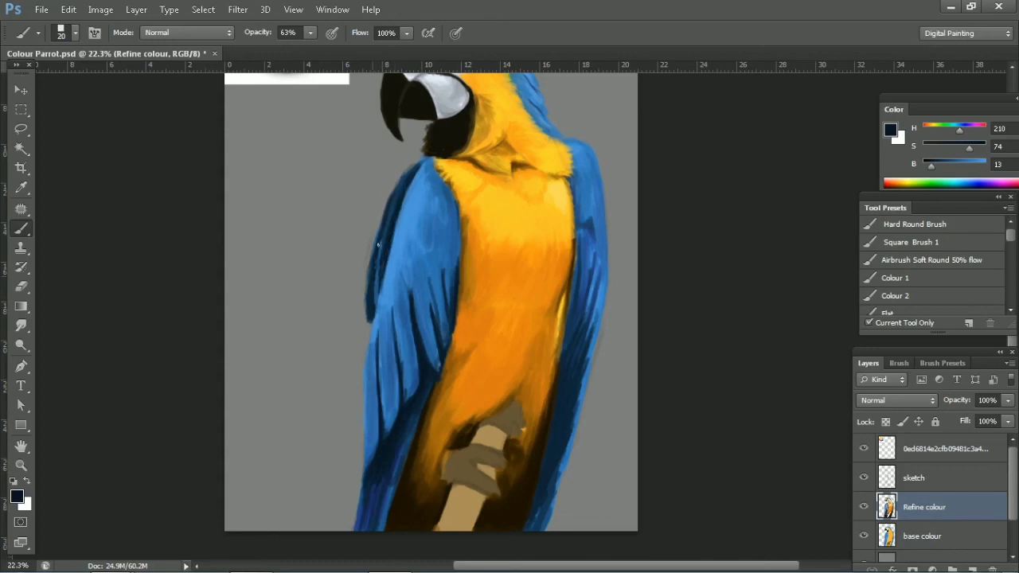
alt+click(378, 286)
Step: Paint lighter blue strokes along the wing edge, mid-wing and shoulder with a size-20 brush
alt+click(411, 313)
drag(379, 243, 375, 318)
drag(378, 258, 372, 357)
alt+click(381, 338)
key(bracketleft)
key(bracketleft)
key(bracketleft)
drag(398, 319, 411, 284)
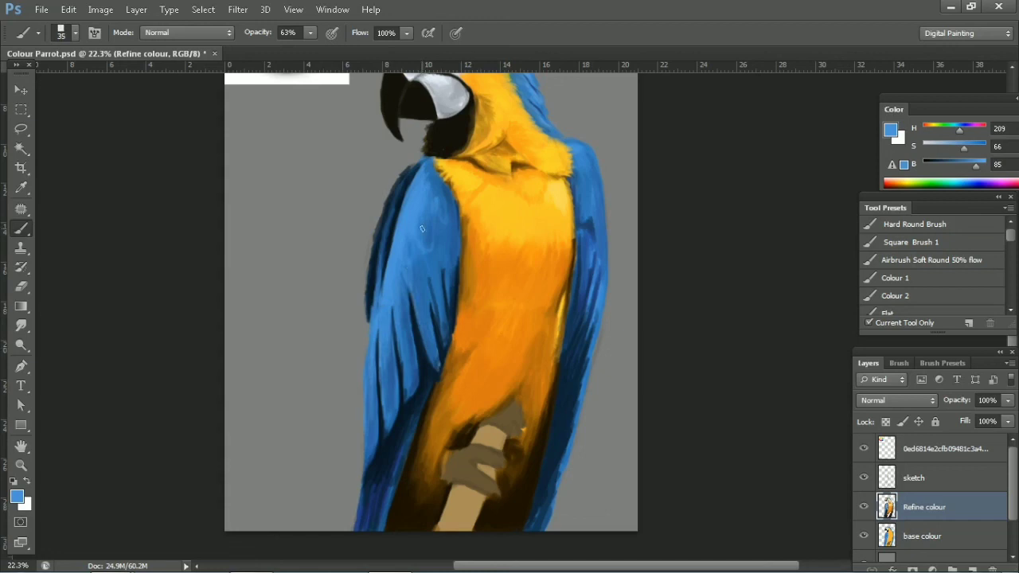
drag(431, 169, 403, 208)
Step: Add pale blue highlights along the wing's left edge and across the wing
alt+click(418, 296)
key(bracketright)
key(bracketright)
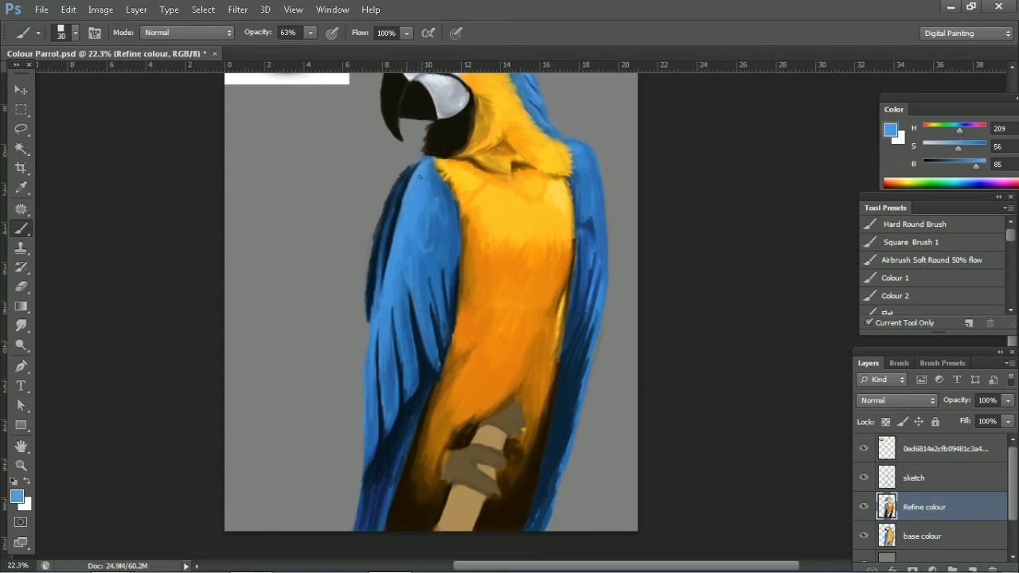
mouse_move(384, 244)
mouse_down()
mouse_move(375, 318)
mouse_move(398, 221)
mouse_up()
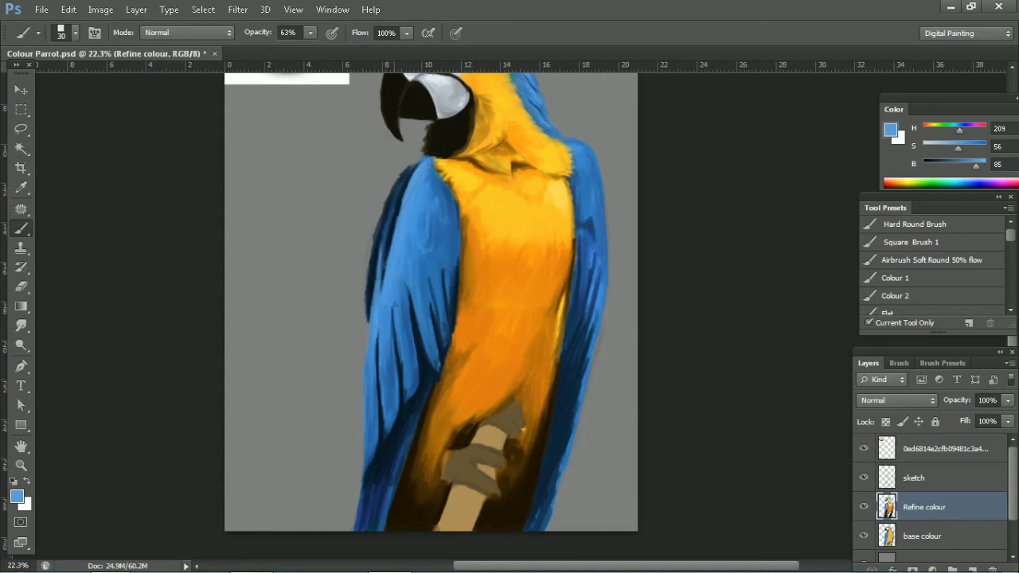
key(bracketleft)
alt+click(415, 174)
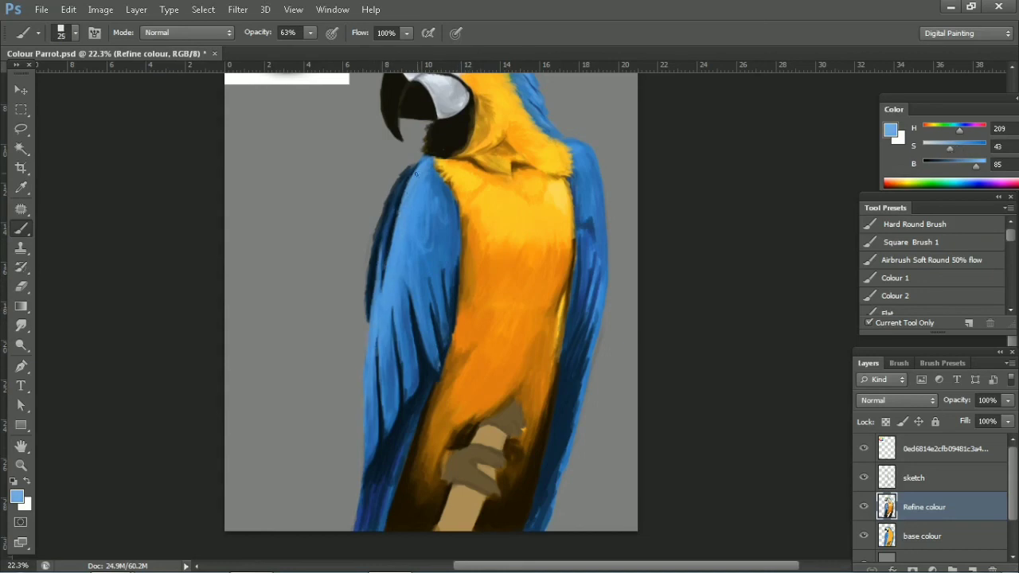
drag(402, 223, 382, 291)
mouse_move(426, 159)
mouse_down()
mouse_move(411, 228)
mouse_move(373, 304)
mouse_move(367, 422)
mouse_up()
drag(383, 318, 381, 400)
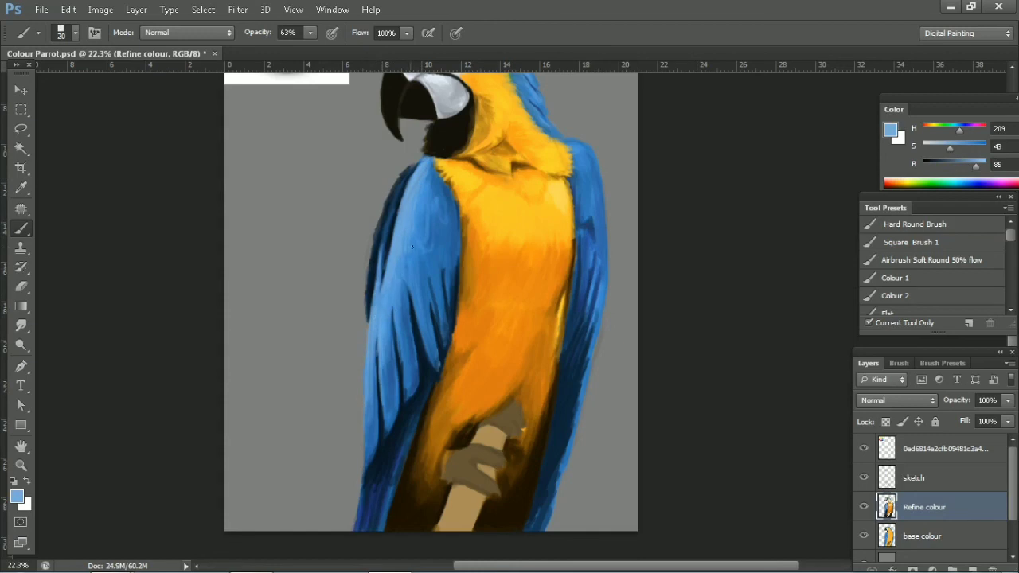
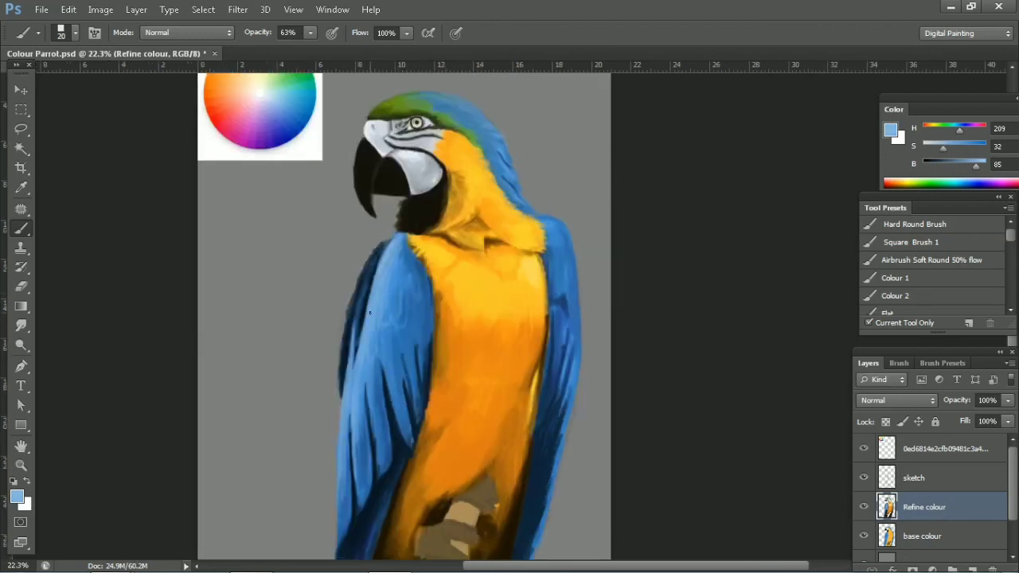
Step: Sample the wing's dark blue and shade the right wing edge with it
alt+click(551, 227)
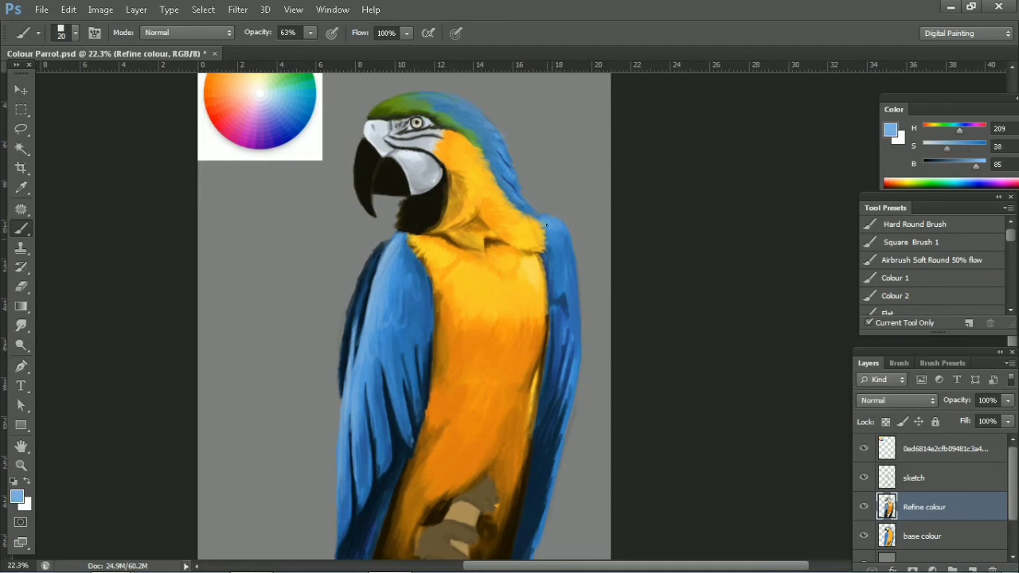
alt+click(560, 268)
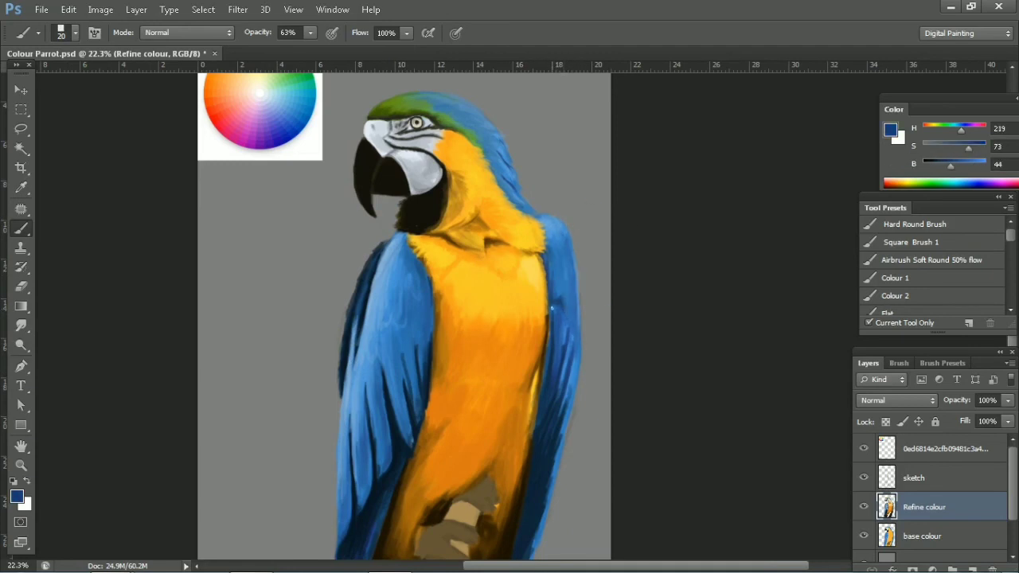
mouse_move(562, 312)
mouse_down()
mouse_move(573, 402)
mouse_move(575, 377)
mouse_up()
Step: Sample assorted wing blues, chest oranges and browns, resizing the brush between 20 and 40
alt+click(570, 273)
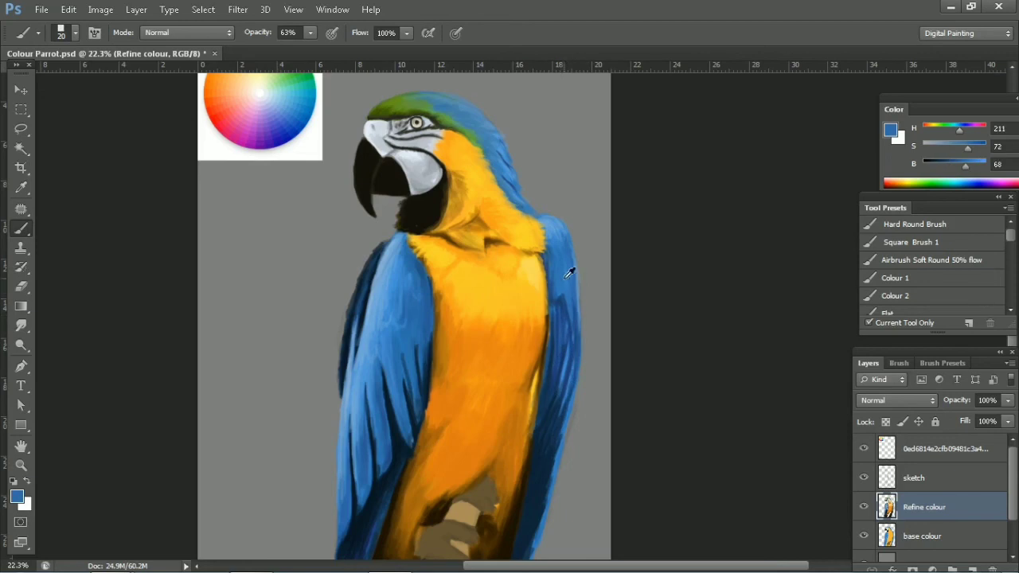
alt+click(556, 304)
alt+click(574, 278)
key(bracketright)
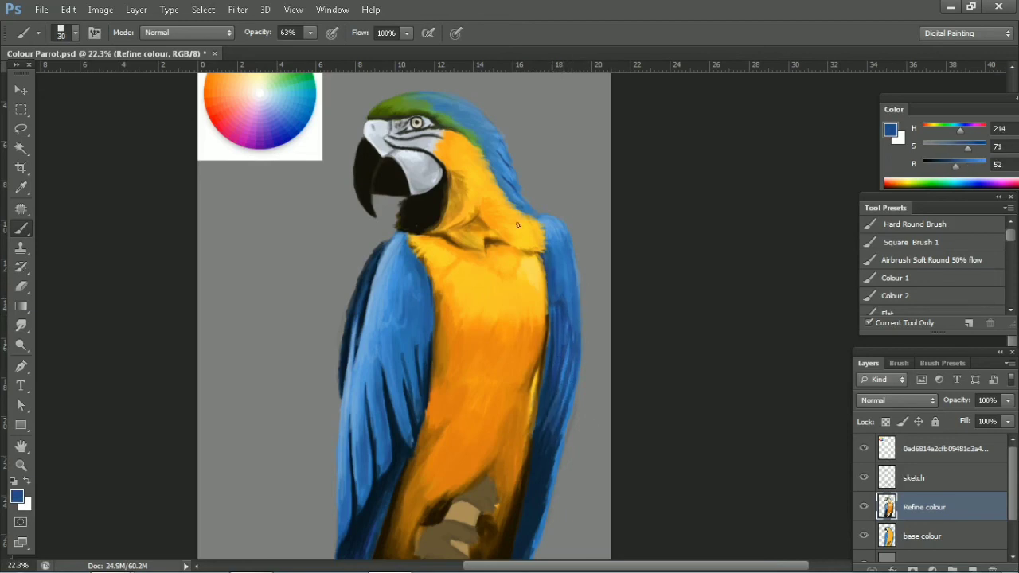
key(bracketleft)
alt+click(523, 195)
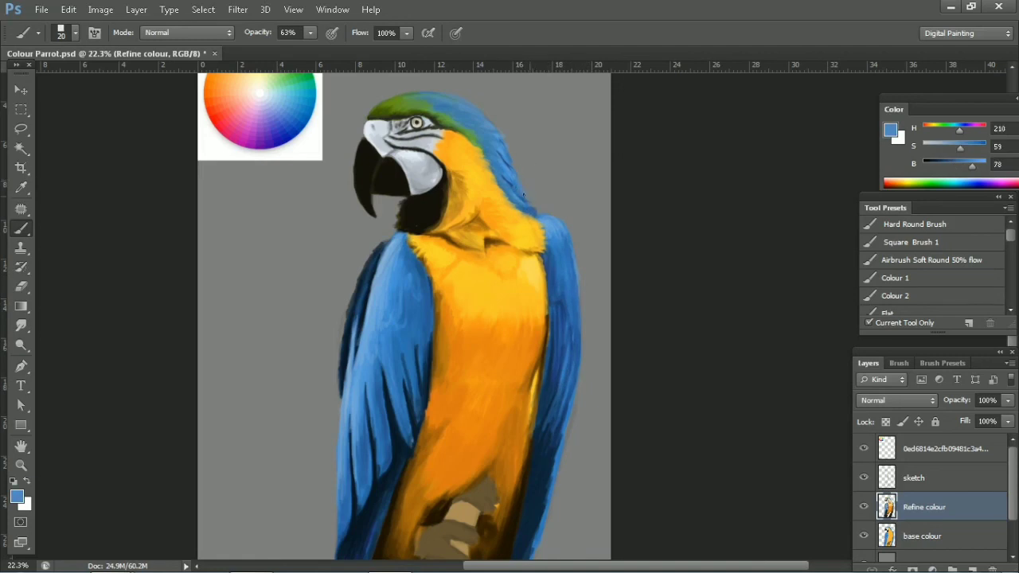
alt+click(430, 287)
alt+click(419, 289)
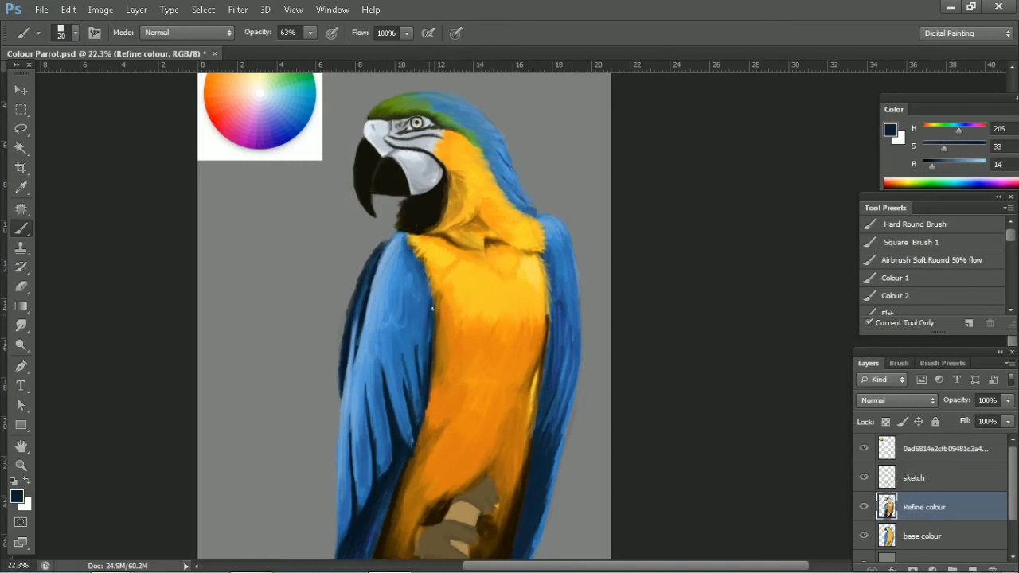
alt+click(439, 364)
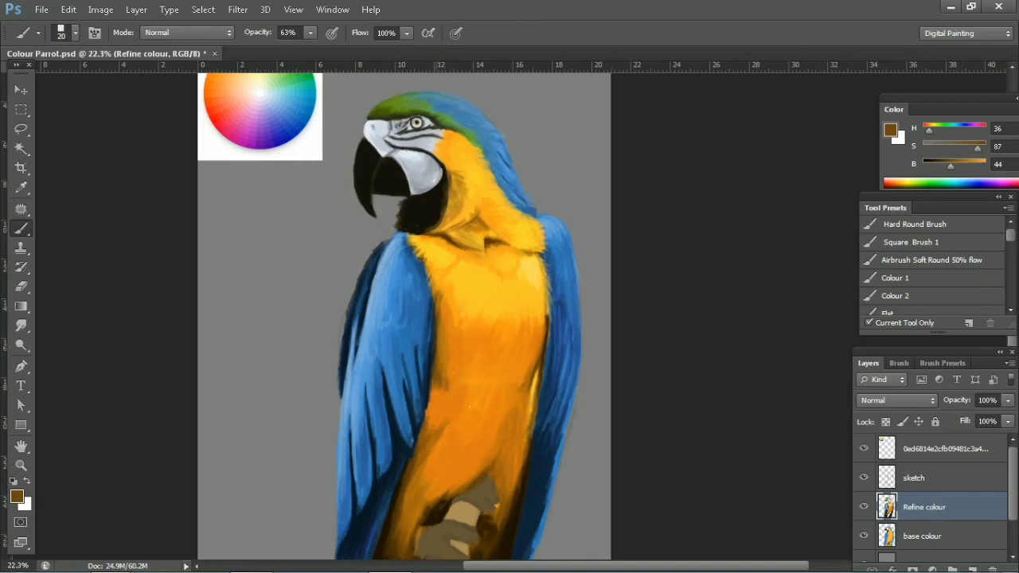
key(bracketright)
key(bracketright)
alt+click(450, 418)
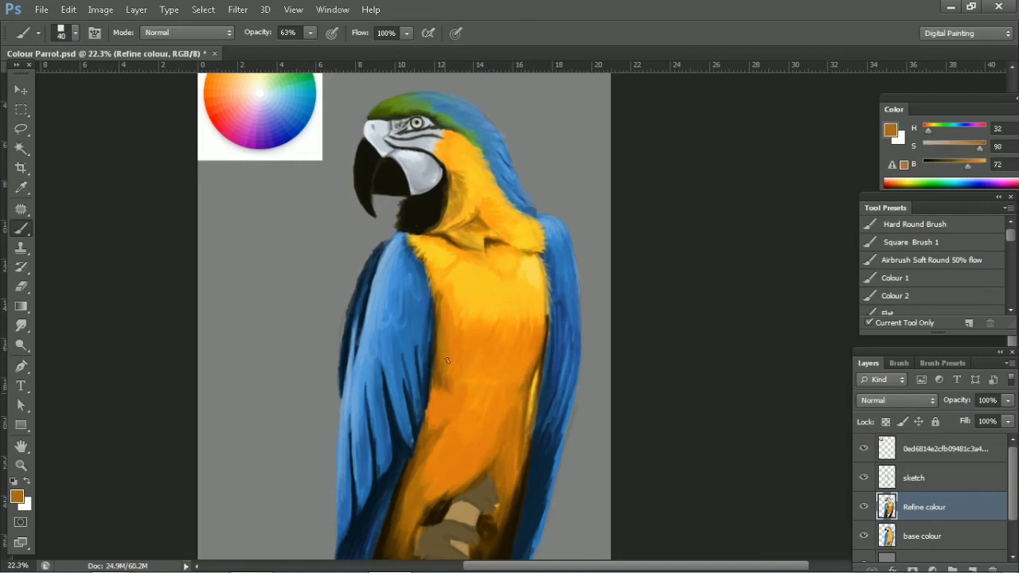
alt+click(493, 265)
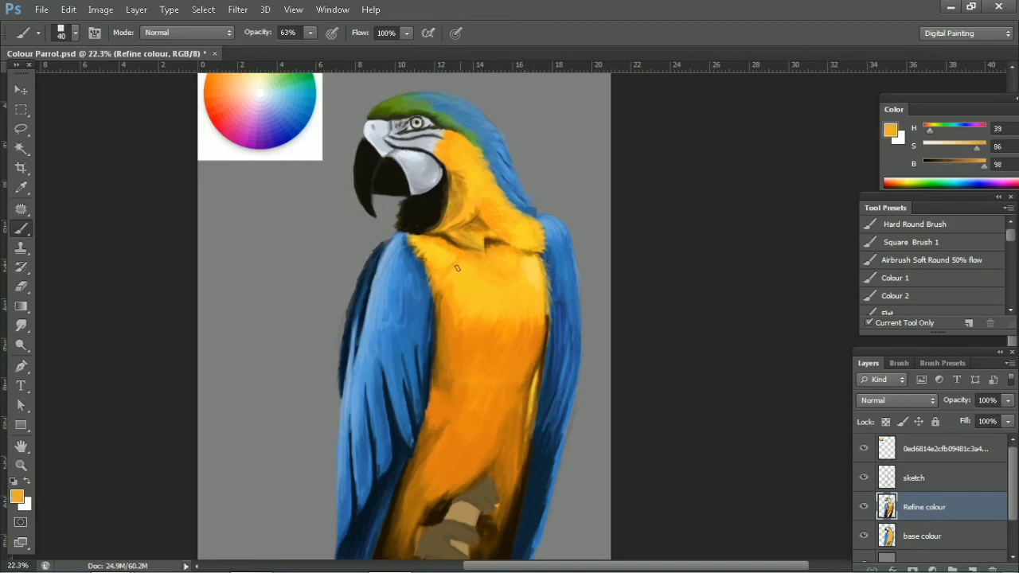
Step: Sample greens from the head and adjust the painting colour to an olive green
drag(536, 329, 569, 320)
alt+click(468, 90)
alt+click(416, 101)
alt+click(426, 92)
click(890, 130)
click(542, 200)
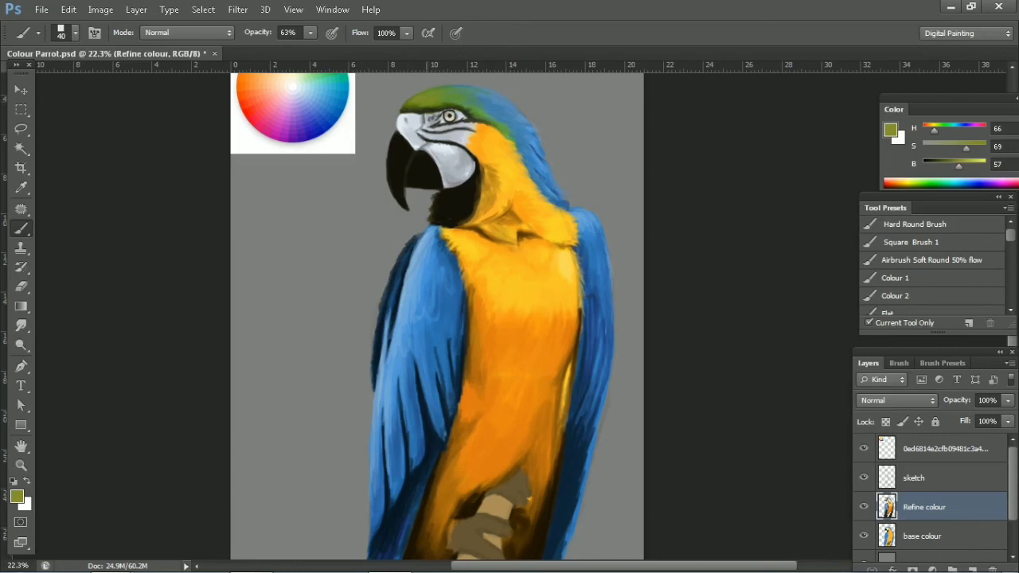
Step: With a 20 px brush, paint very dark blue along the breast edge and the left wing's outer edge
alt+click(612, 336)
key(bracketleft)
key(bracketleft)
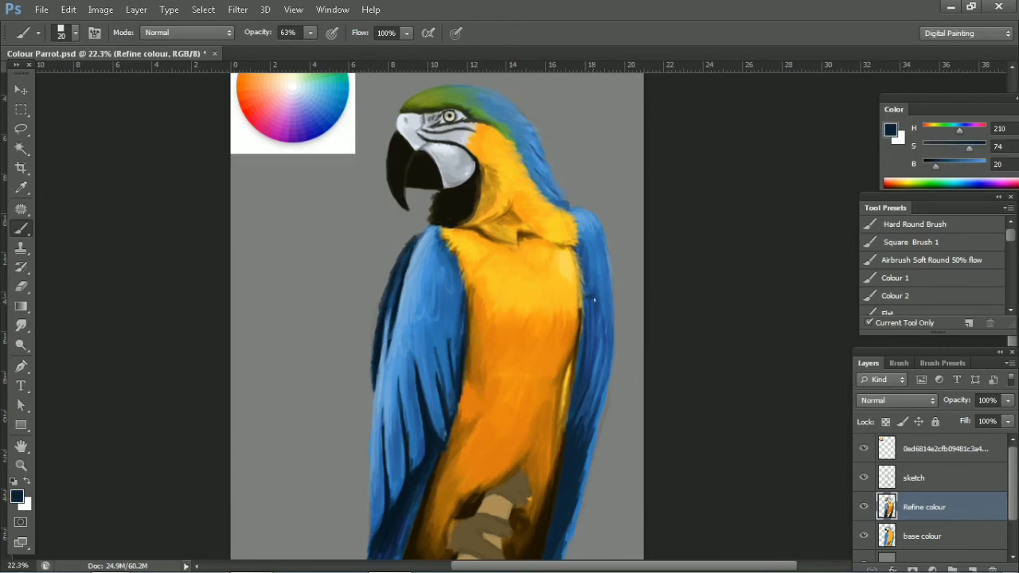
drag(584, 389, 562, 457)
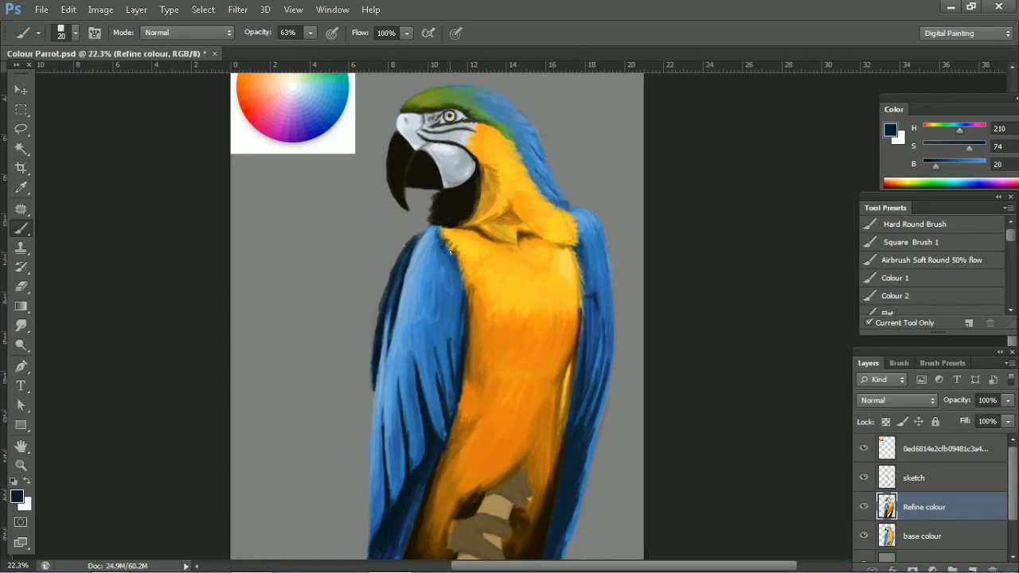
drag(400, 263, 386, 358)
mouse_move(390, 312)
mouse_down()
mouse_move(383, 389)
mouse_move(412, 492)
mouse_up()
Step: Sample a range of mid, light and deep wing blues and dark browns
alt+click(402, 351)
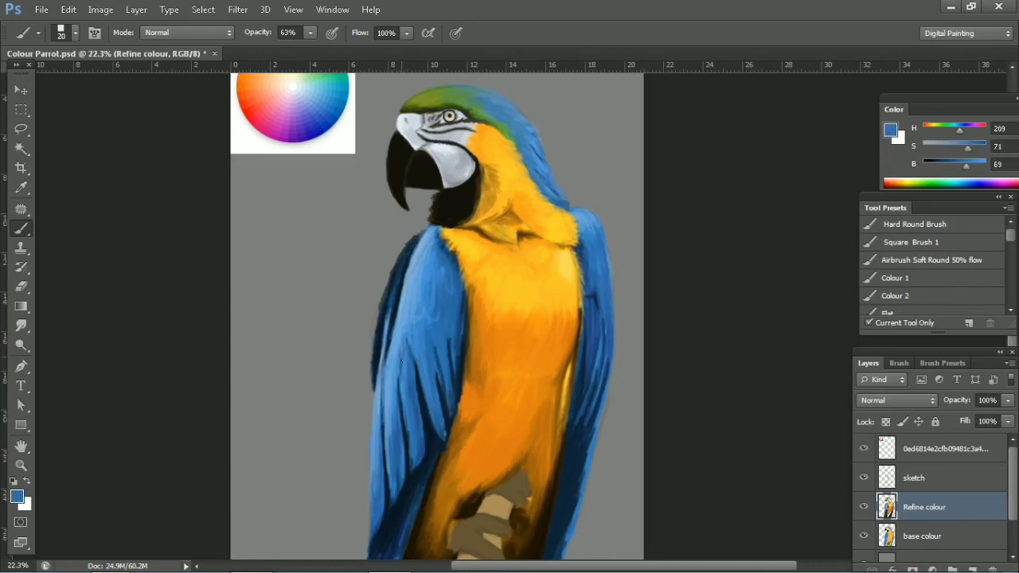
alt+click(404, 351)
alt+click(410, 390)
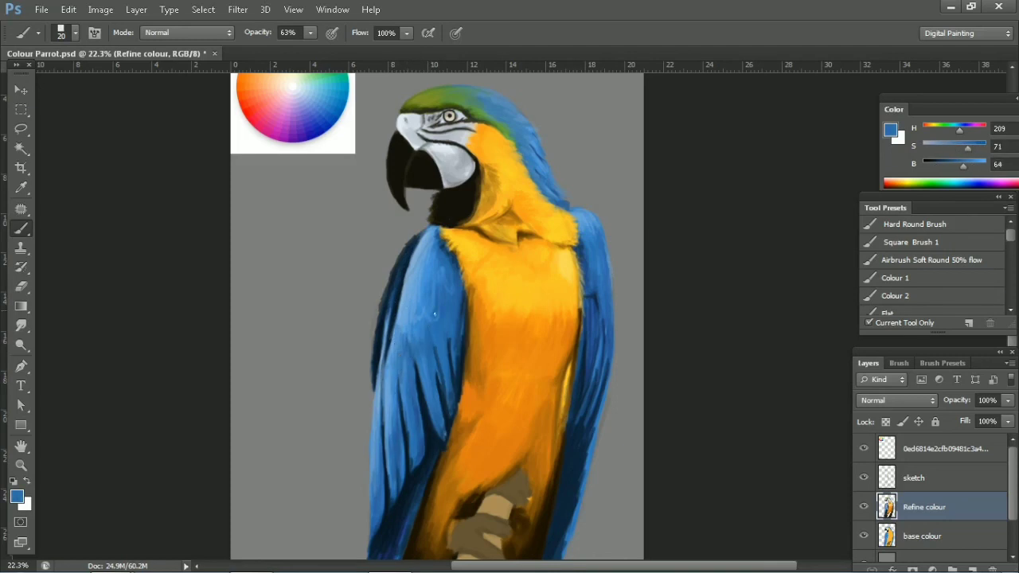
alt+click(434, 317)
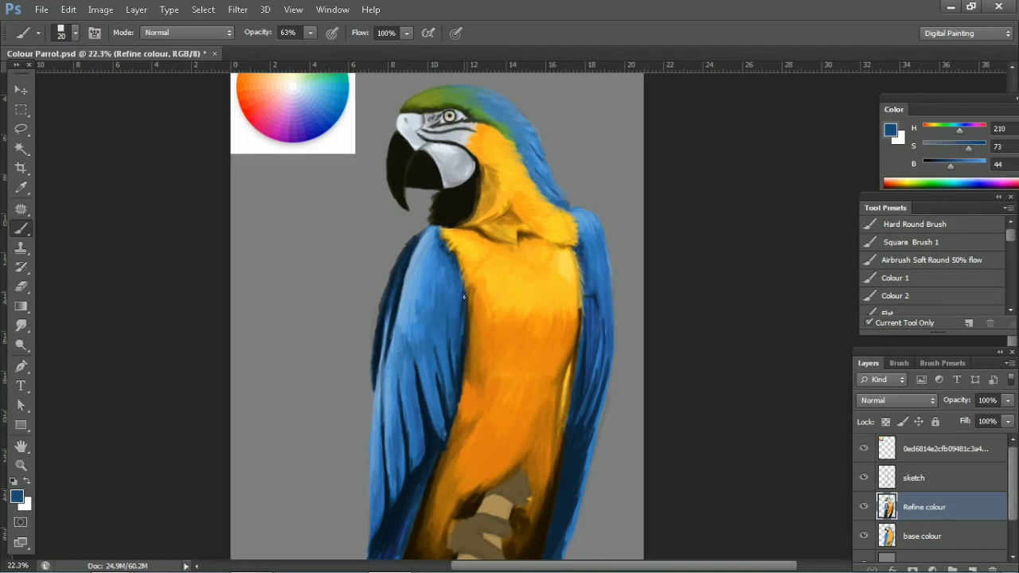
alt+click(426, 313)
alt+click(437, 401)
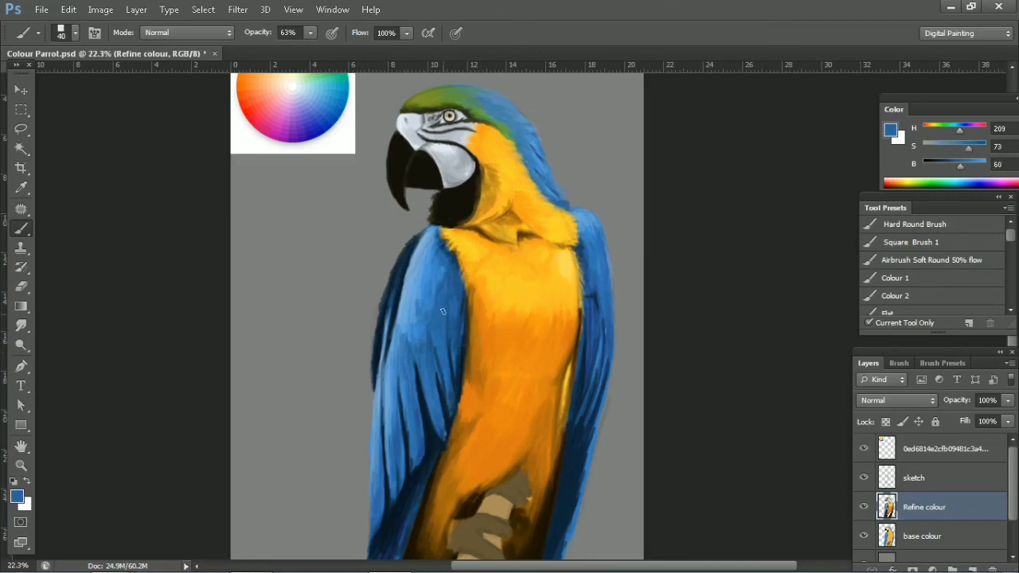
alt+click(399, 435)
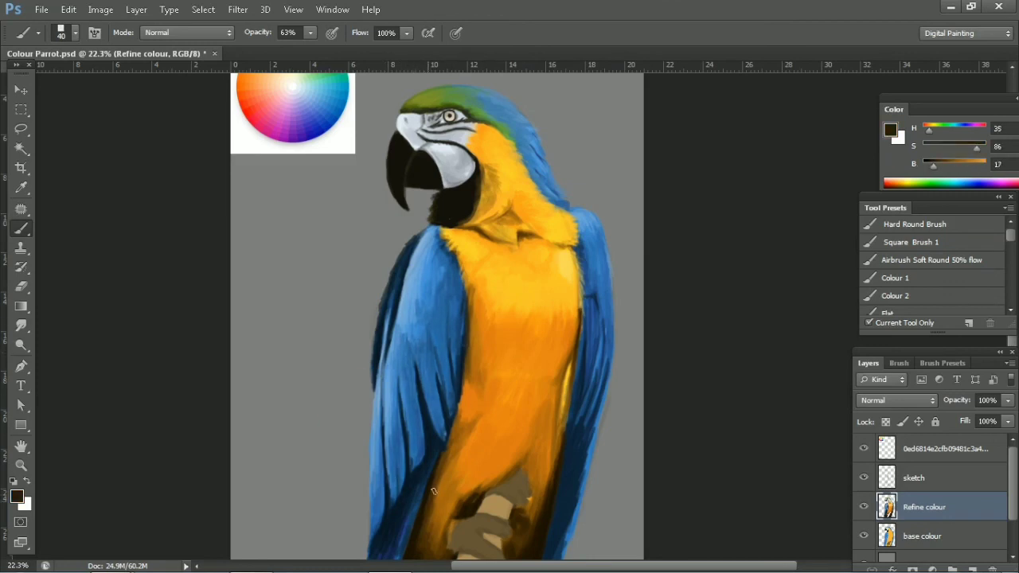
alt+click(496, 476)
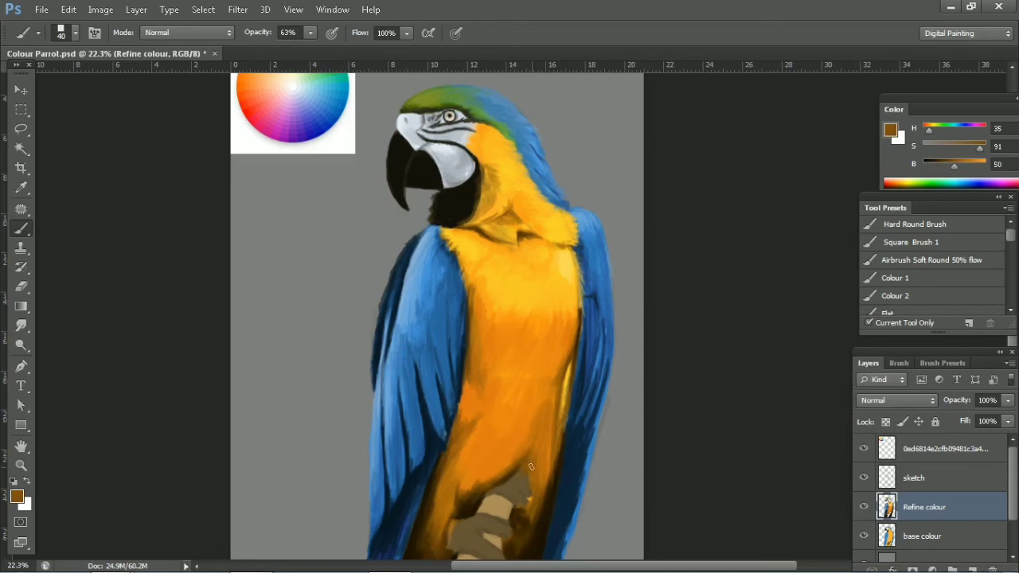
Step: Brighten the lower belly with orange strokes, then sample darker wing blues
alt+click(484, 412)
mouse_move(481, 407)
mouse_down()
mouse_move(450, 470)
mouse_move(449, 503)
mouse_up()
alt+click(540, 414)
drag(553, 417, 544, 490)
alt+click(552, 388)
alt+click(518, 305)
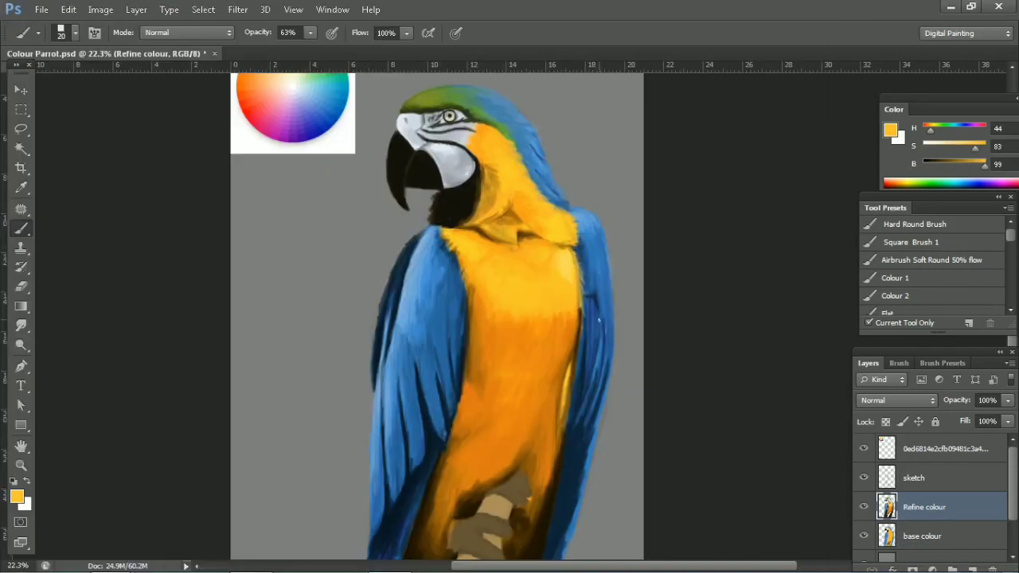
alt+click(587, 240)
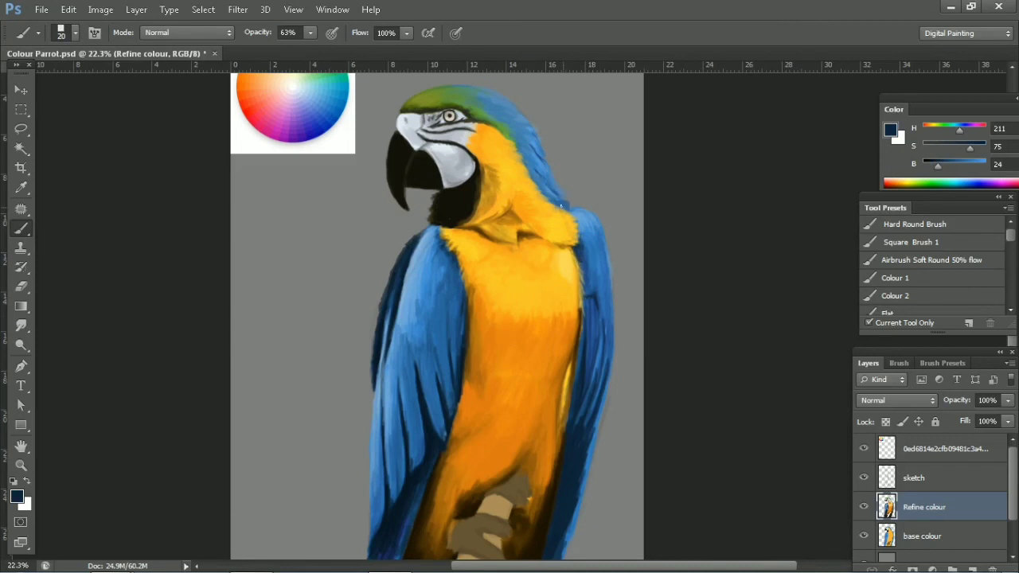
alt+click(591, 356)
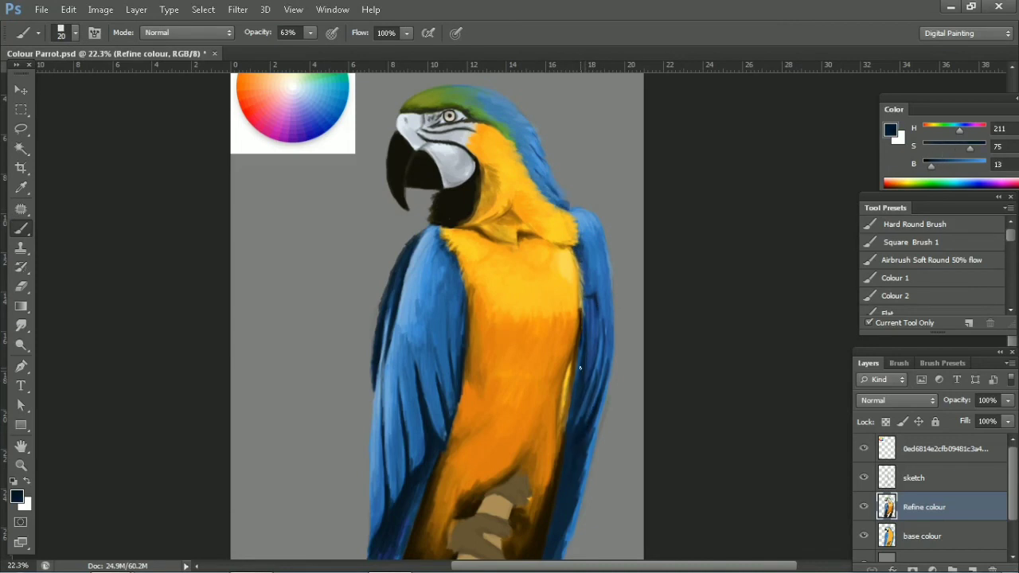
Step: With a 30 px brush, darken the right wing edge and the left wing's edge along the chest
key(bracketright)
scroll(597, 414, down, 1)
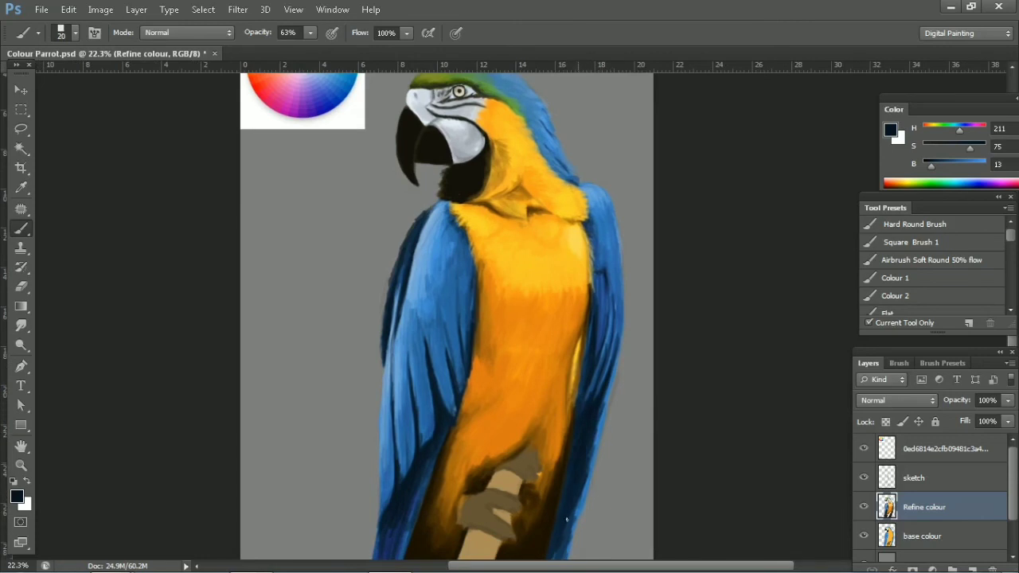
drag(603, 399, 591, 470)
drag(414, 361, 414, 414)
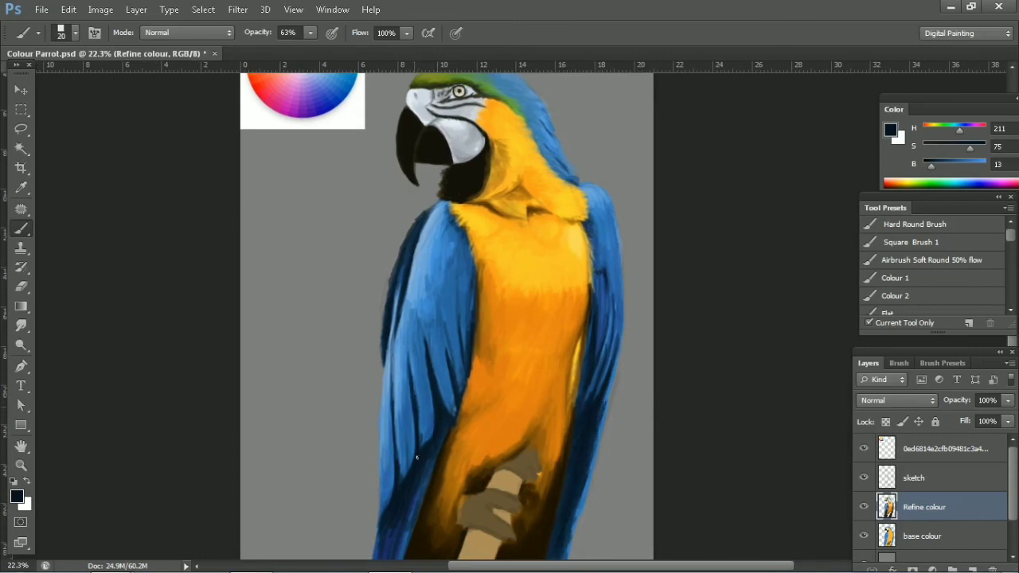
drag(401, 301, 400, 362)
drag(462, 296, 464, 342)
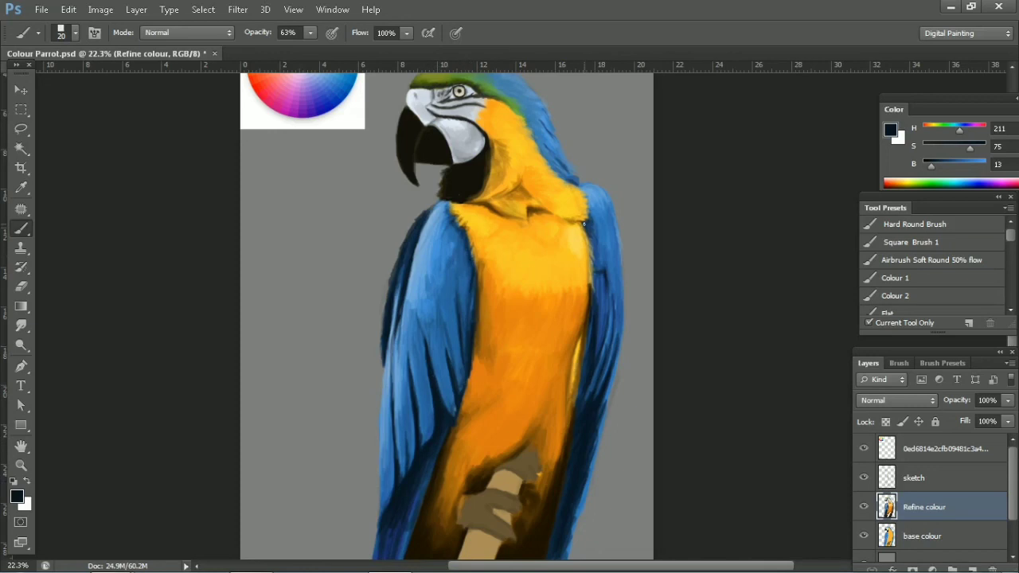
Step: Brighten the chest's right edge with bright yellow and deeper orange strokes
alt+click(584, 227)
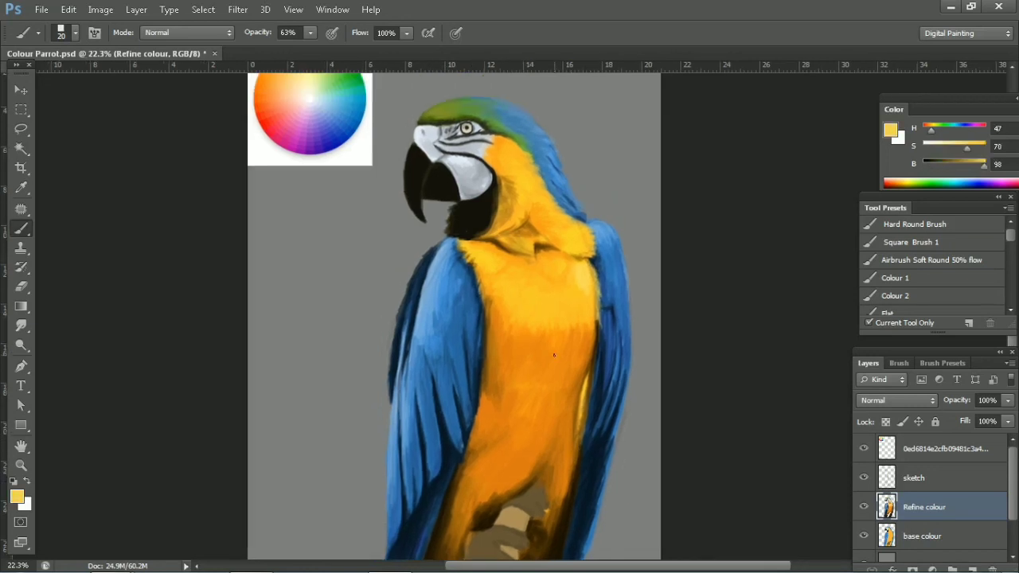
alt+click(577, 398)
drag(576, 406, 576, 462)
mouse_move(585, 370)
mouse_down()
mouse_move(580, 458)
mouse_move(578, 436)
mouse_up()
drag(581, 478, 580, 441)
Step: Shade the lower-left wing, lower belly edges and lower right wing edge with near-black blue
alt+click(446, 435)
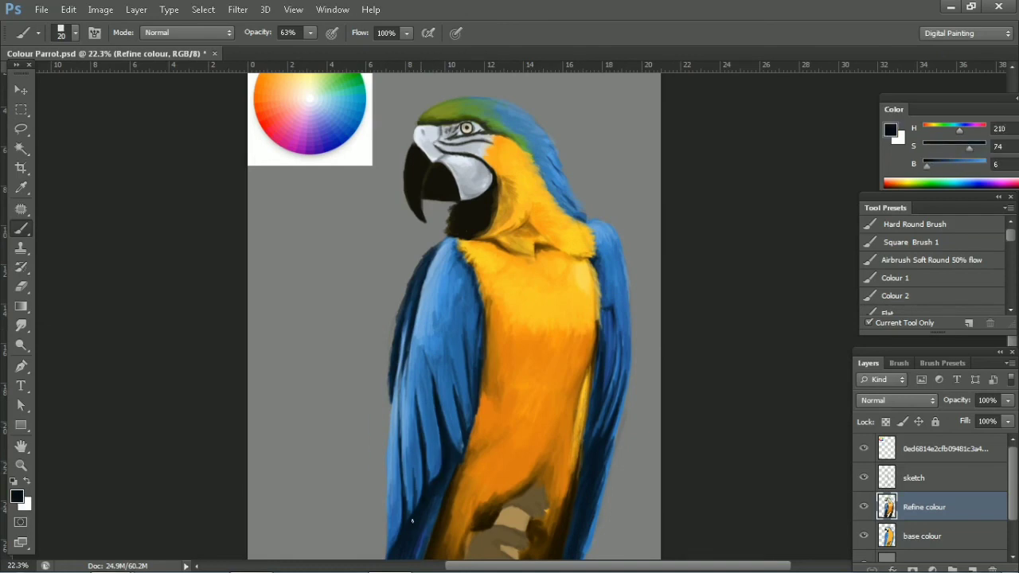
scroll(411, 521, down, 2)
drag(402, 485, 390, 530)
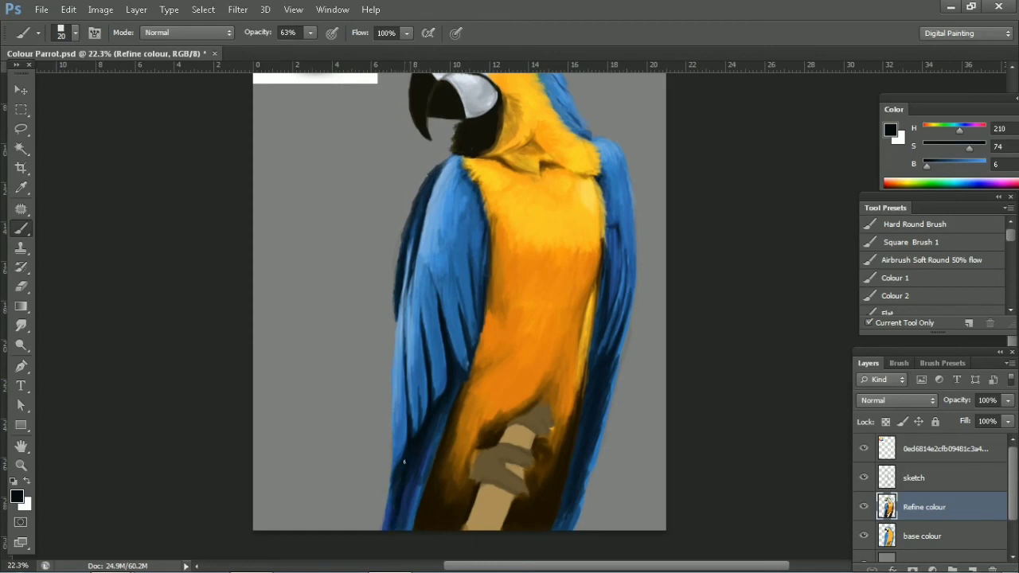
drag(415, 470, 403, 527)
drag(452, 399, 406, 529)
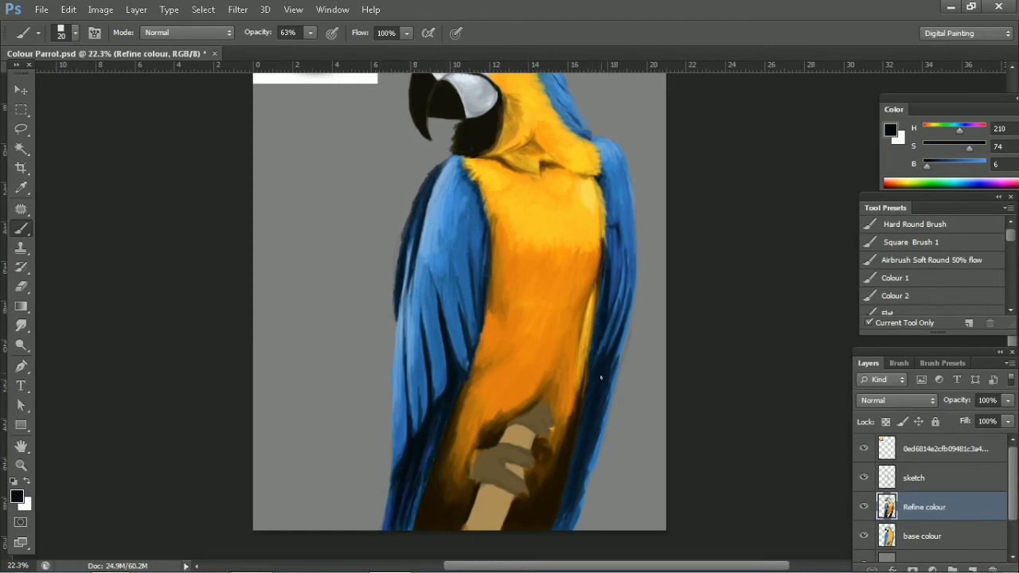
drag(567, 506, 561, 516)
key(bracketleft)
key(bracketleft)
drag(608, 385, 575, 531)
drag(625, 313, 616, 316)
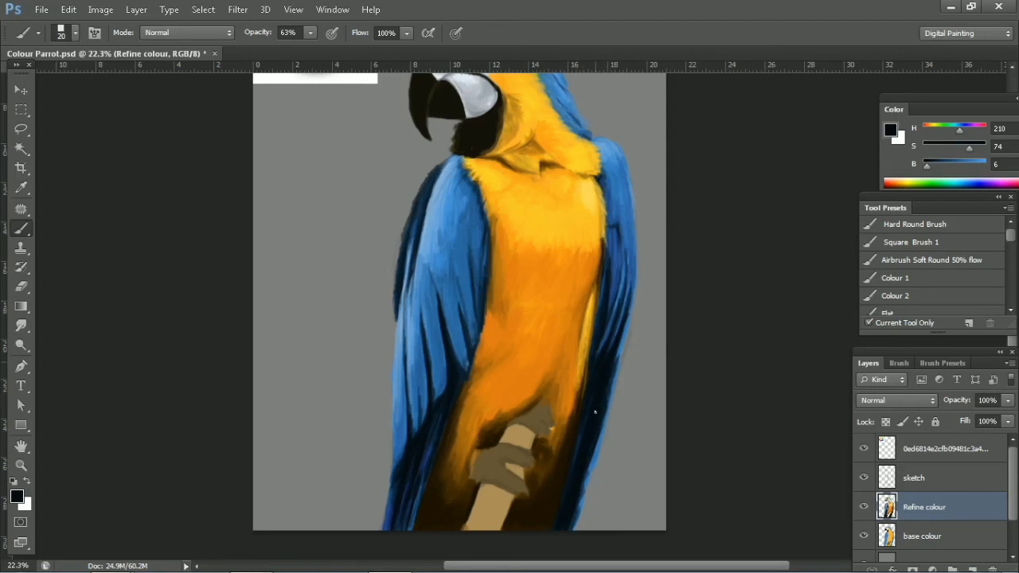
Step: Sample chest oranges and perch browns to settle on a dark brown painting colour
drag(595, 412, 568, 448)
alt+click(557, 359)
alt+click(557, 262)
alt+click(553, 422)
alt+click(546, 450)
alt+click(533, 484)
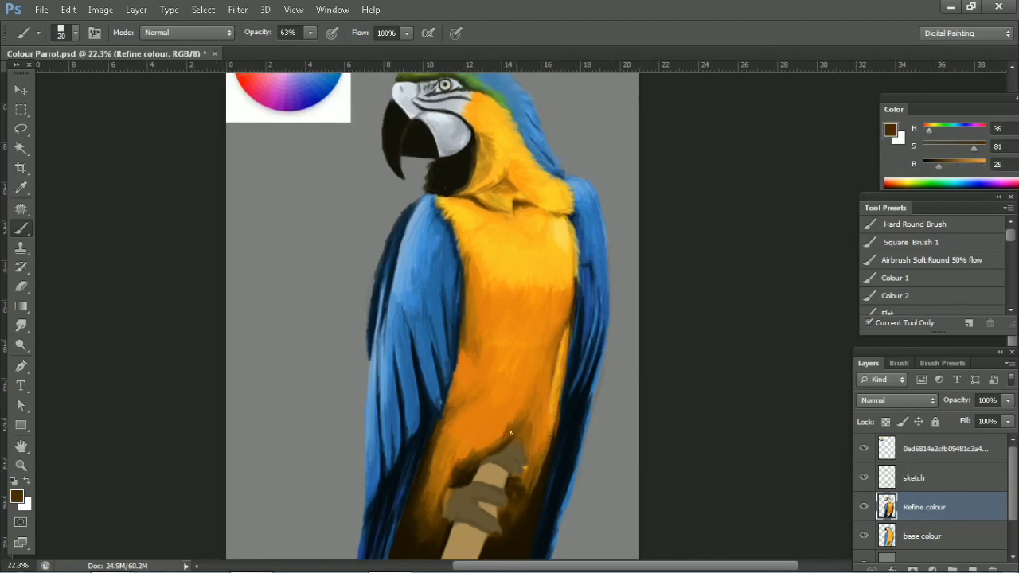
drag(510, 432, 523, 352)
alt+click(485, 414)
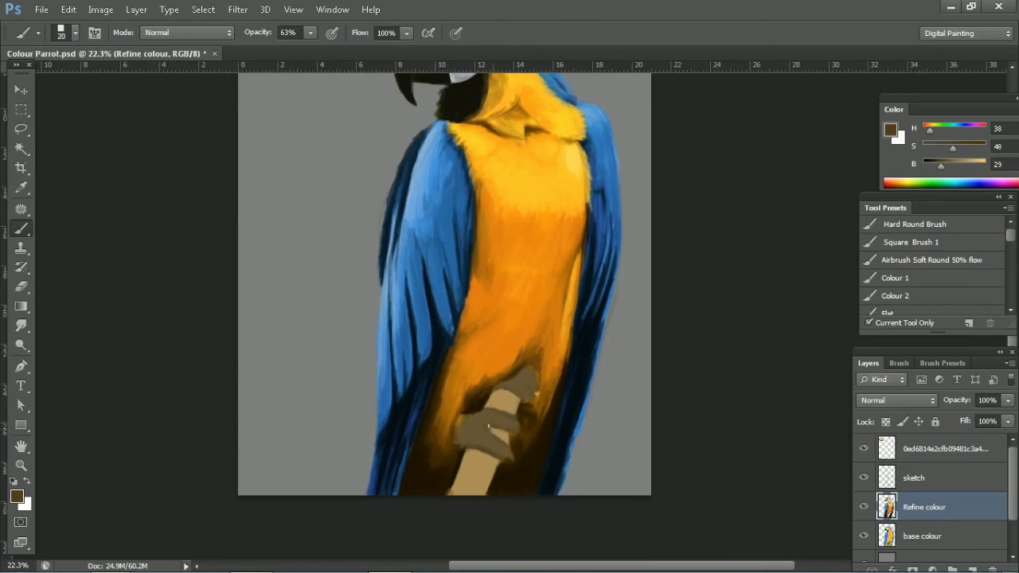
alt+click(488, 426)
Step: At 44% opacity and brush size 45, shade the toes gripping the perch and their shadows
key(7)
key(5)
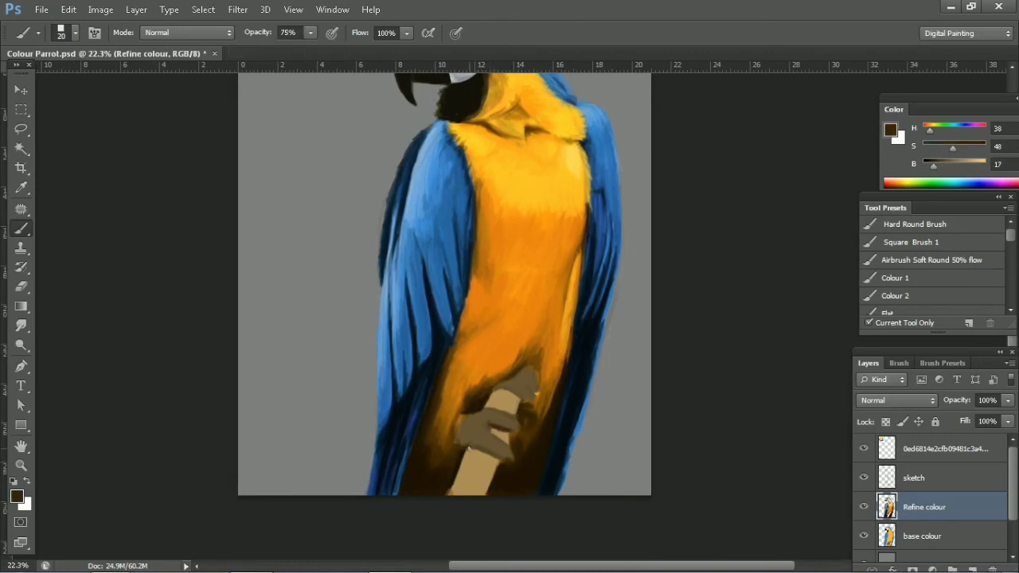
drag(311, 32, 286, 44)
key(bracketright)
key(bracketright)
key(bracketright)
key(bracketright)
mouse_move(504, 434)
mouse_down()
mouse_move(483, 426)
mouse_move(467, 439)
mouse_up()
key(bracketleft)
key(bracketleft)
key(bracketleft)
mouse_move(526, 398)
mouse_down()
mouse_move(500, 384)
mouse_move(538, 398)
mouse_up()
drag(514, 430, 488, 425)
Step: Switch to near-black and paint dark shading on the talon and above the perch
alt+click(458, 426)
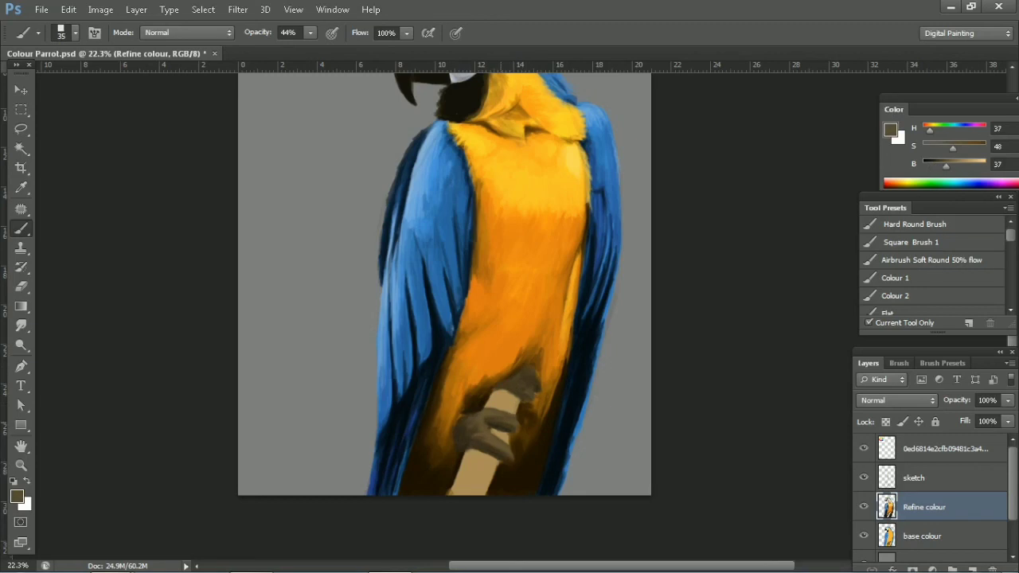
click(925, 165)
key(bracketleft)
key(bracketleft)
key(bracketleft)
key(bracketright)
key(bracketright)
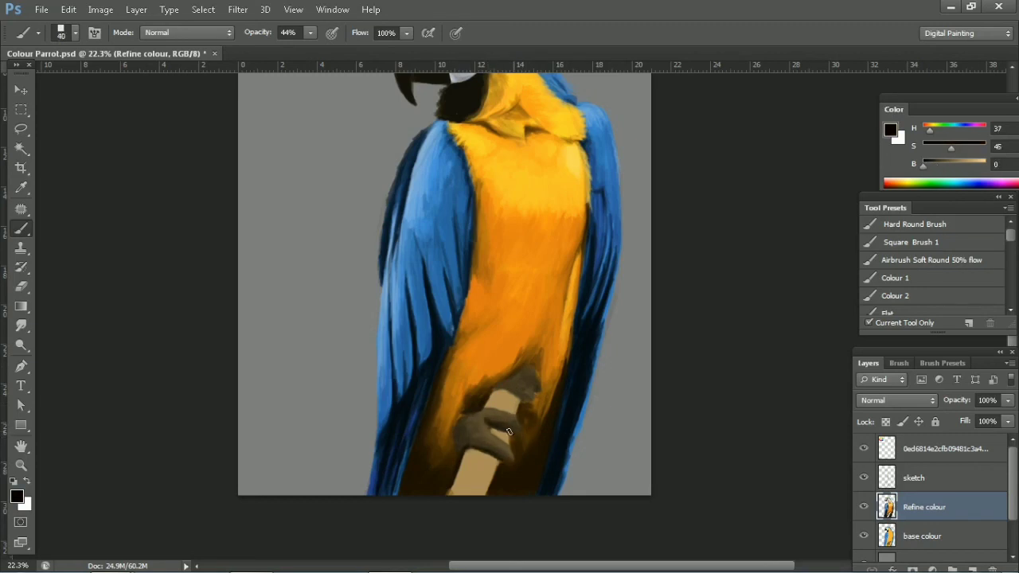
key(bracketleft)
drag(473, 434, 460, 446)
mouse_move(527, 401)
mouse_down()
mouse_move(500, 381)
mouse_move(534, 390)
mouse_move(503, 374)
mouse_move(530, 396)
mouse_up()
key(bracketright)
key(bracketright)
key(bracketright)
key(bracketright)
key(bracketleft)
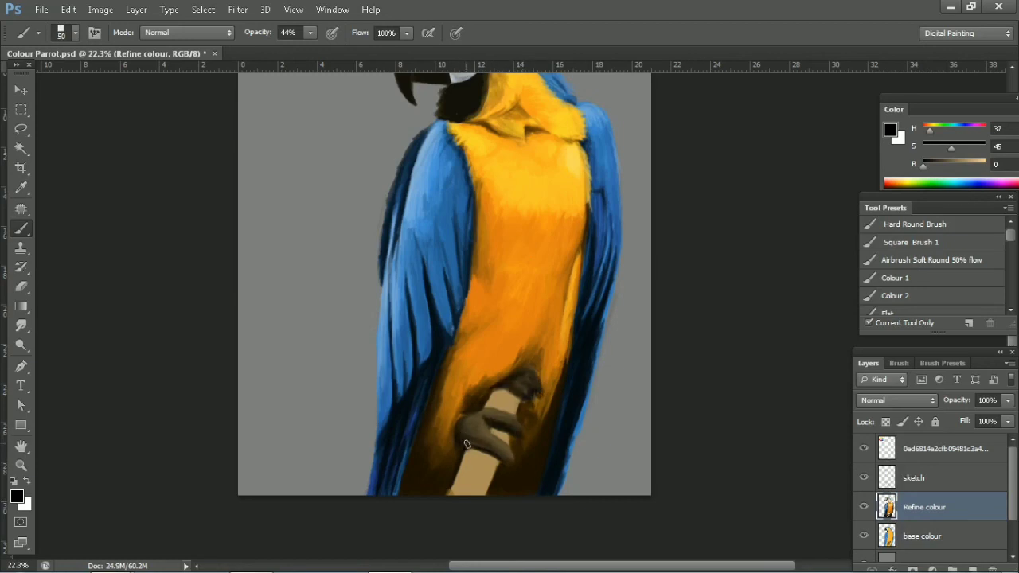
key(bracketleft)
Step: With a 50 px near-black brush, darken the bottom-left of the perch
alt+click(473, 423)
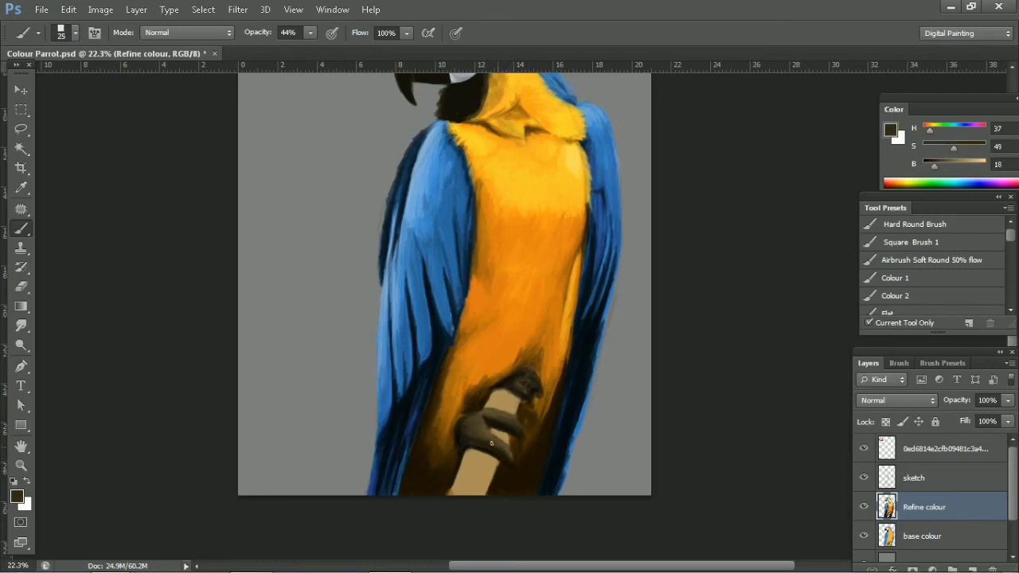
click(923, 165)
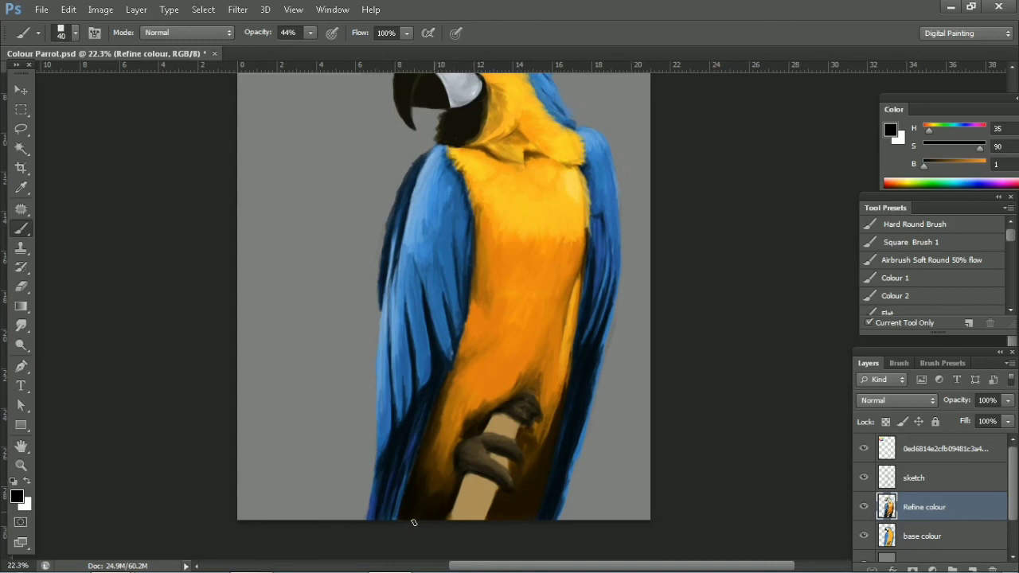
key(bracketleft)
key(bracketleft)
drag(396, 514, 416, 518)
Step: Darken the lower right-side feathers with dark wing blue at brush size 35
key(bracketright)
key(bracketright)
key(bracketright)
key(bracketleft)
key(bracketleft)
key(bracketleft)
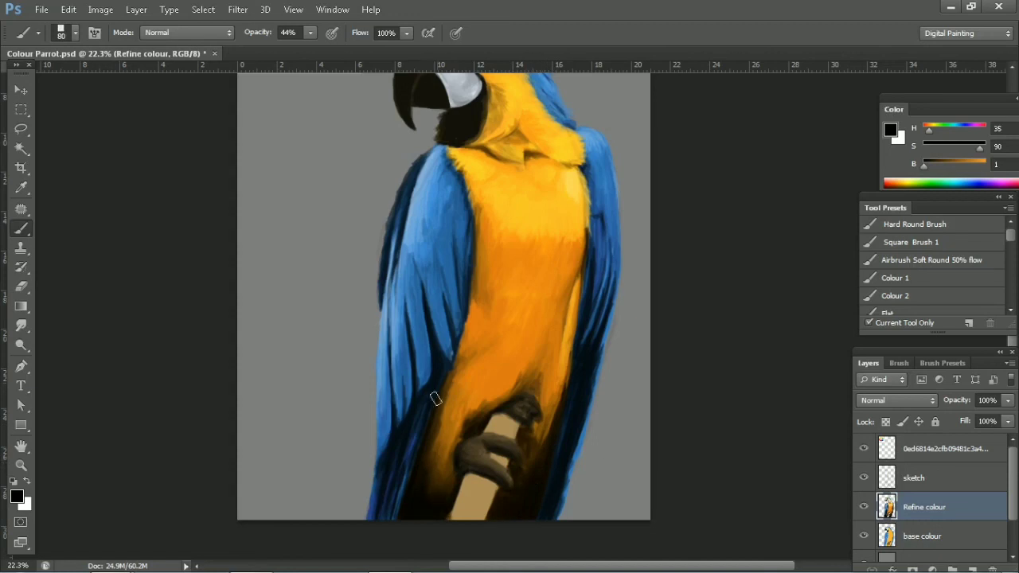
alt+click(398, 481)
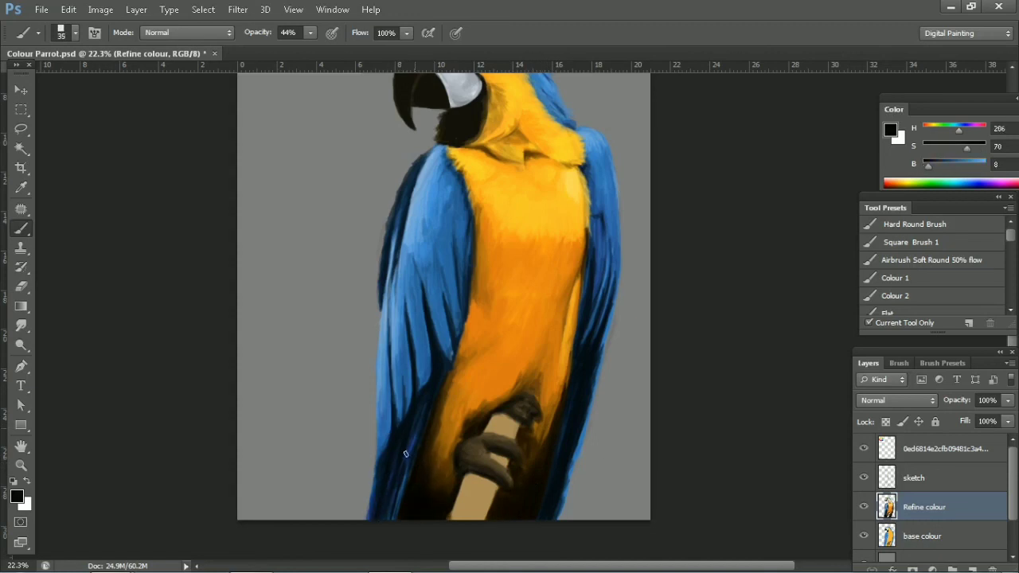
drag(567, 422, 562, 518)
alt+click(560, 419)
key(bracketright)
key(bracketright)
key(bracketright)
alt+click(588, 237)
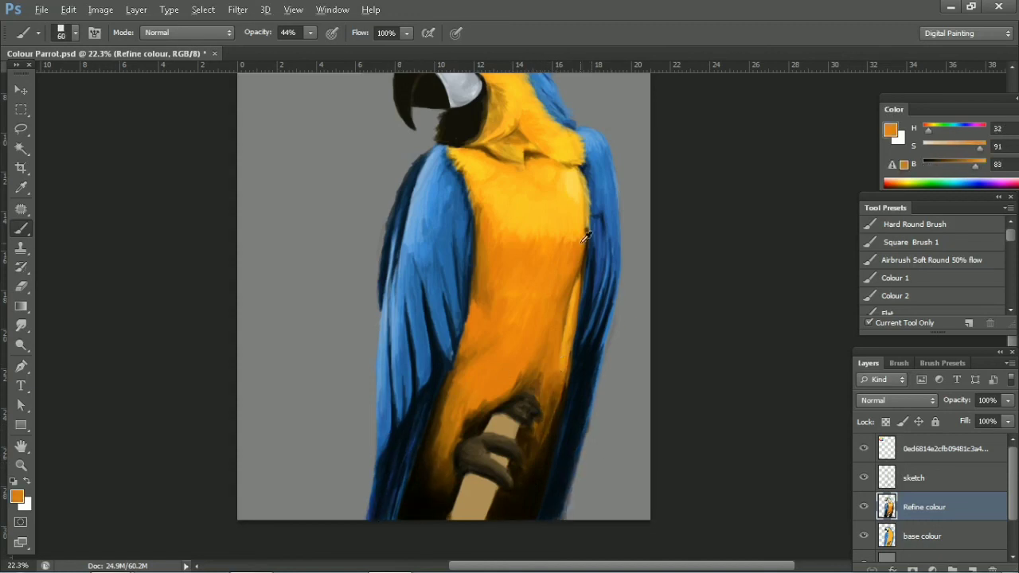
Step: Paint light blue highlight strokes along the head feathers, upper neck and right wing edge
key(ctrl+minus)
alt+click(610, 315)
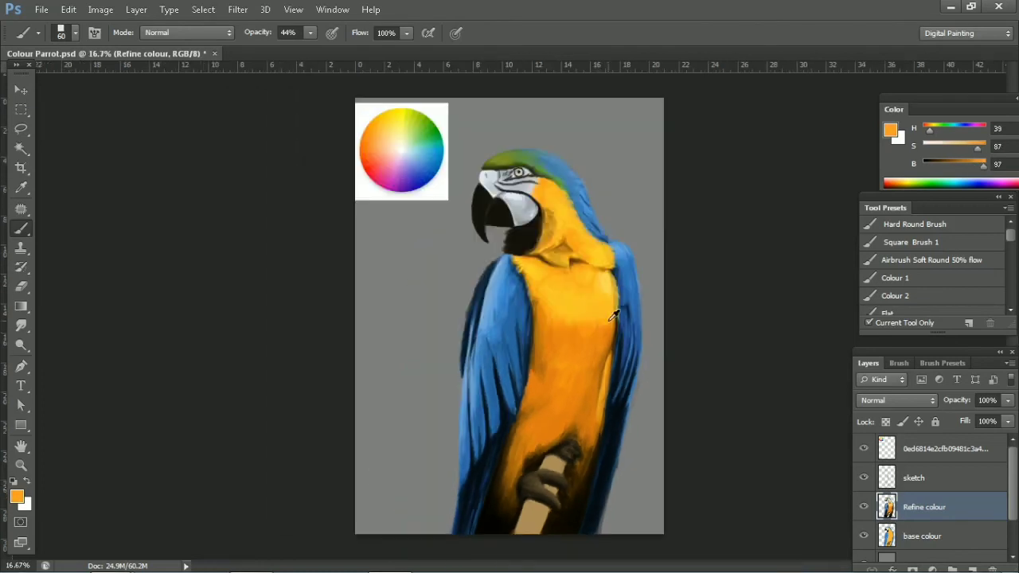
alt+click(617, 275)
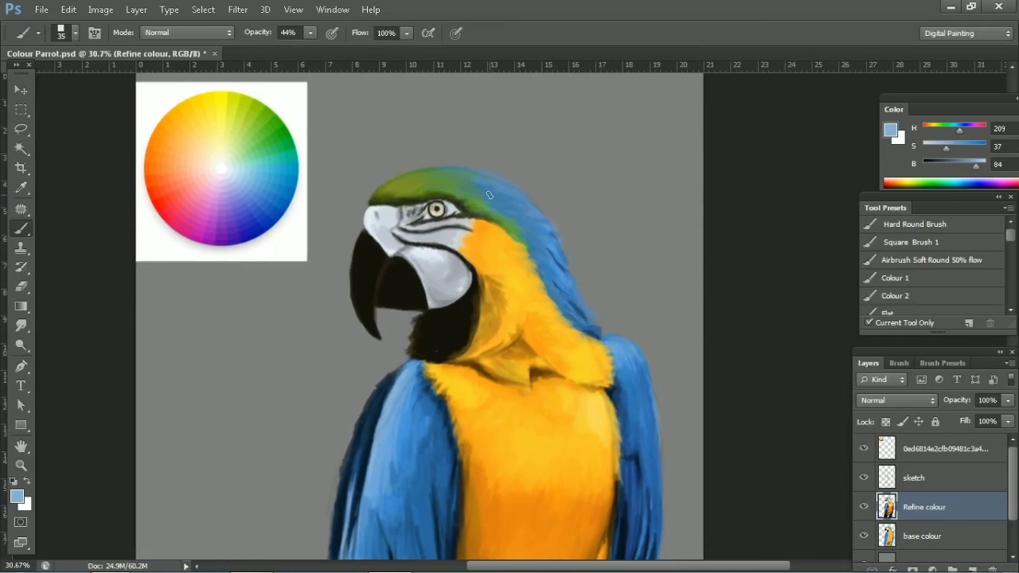
drag(478, 177, 443, 168)
drag(506, 196, 538, 210)
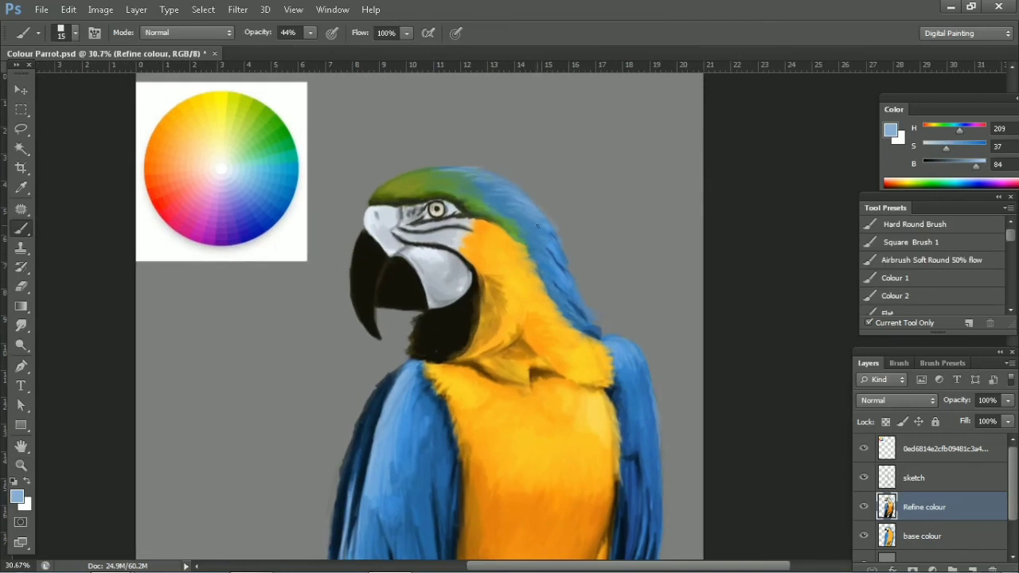
drag(553, 253, 581, 309)
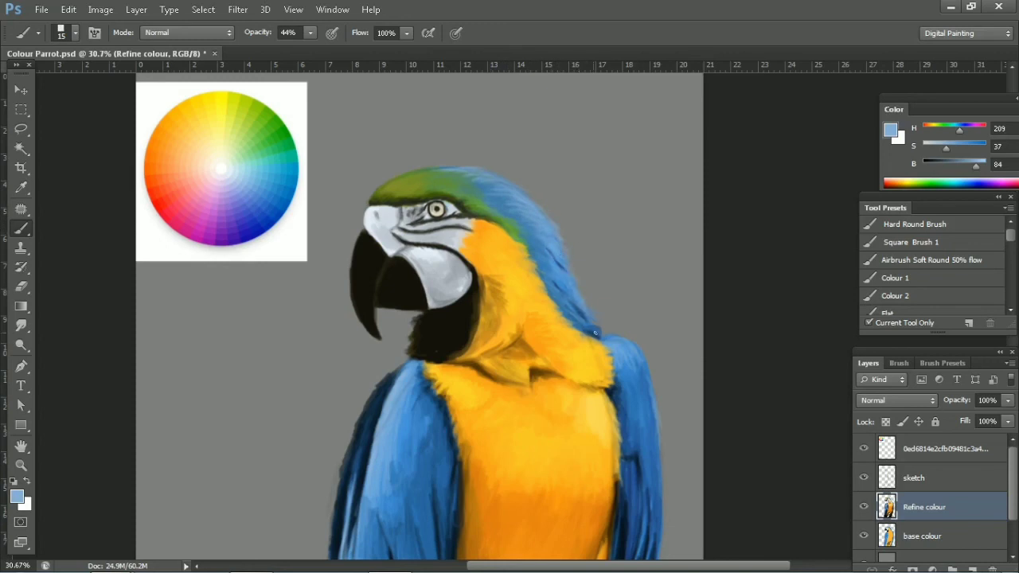
drag(646, 362, 659, 447)
drag(642, 381, 640, 354)
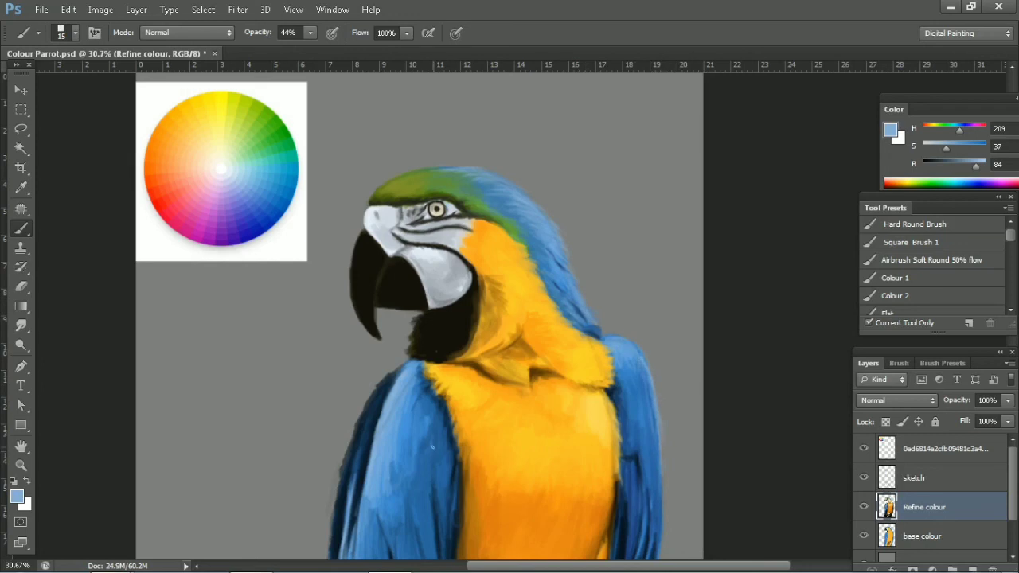
Step: Add a lighter blue stroke to the head and settle the colour at hue 209, saturation 29, brightness 93
drag(976, 165, 982, 166)
drag(489, 181, 508, 185)
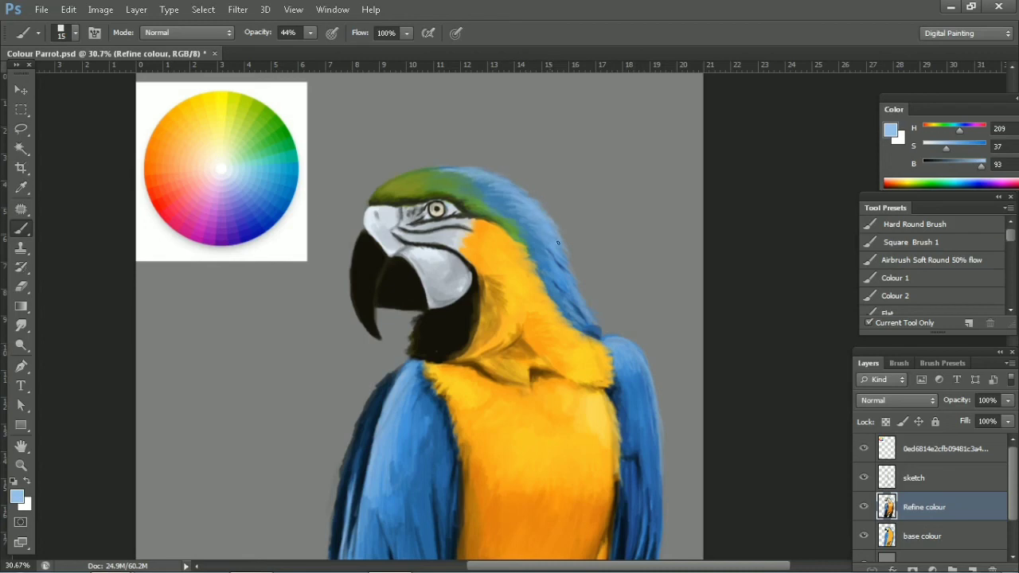
drag(946, 148, 940, 149)
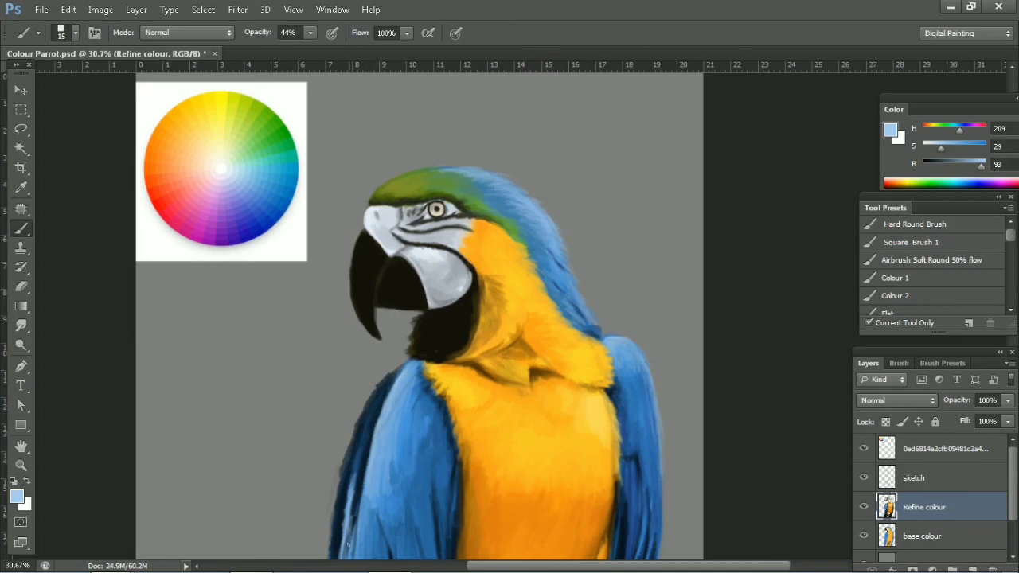
drag(558, 397, 562, 360)
Step: Pick a yellow painting colour and set its saturation to 77
alt+click(530, 270)
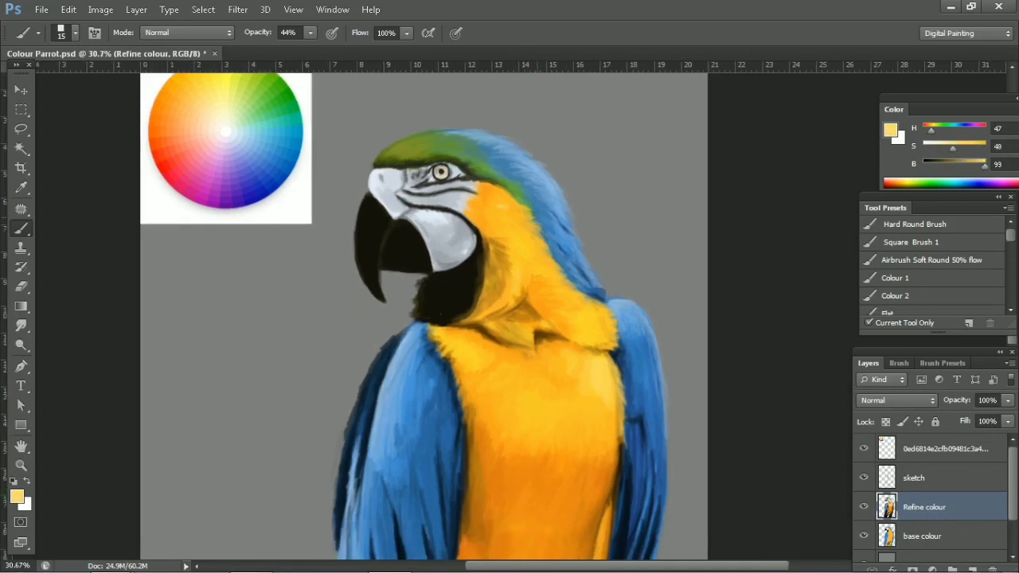
alt+click(535, 232)
alt+click(617, 322)
alt+click(554, 355)
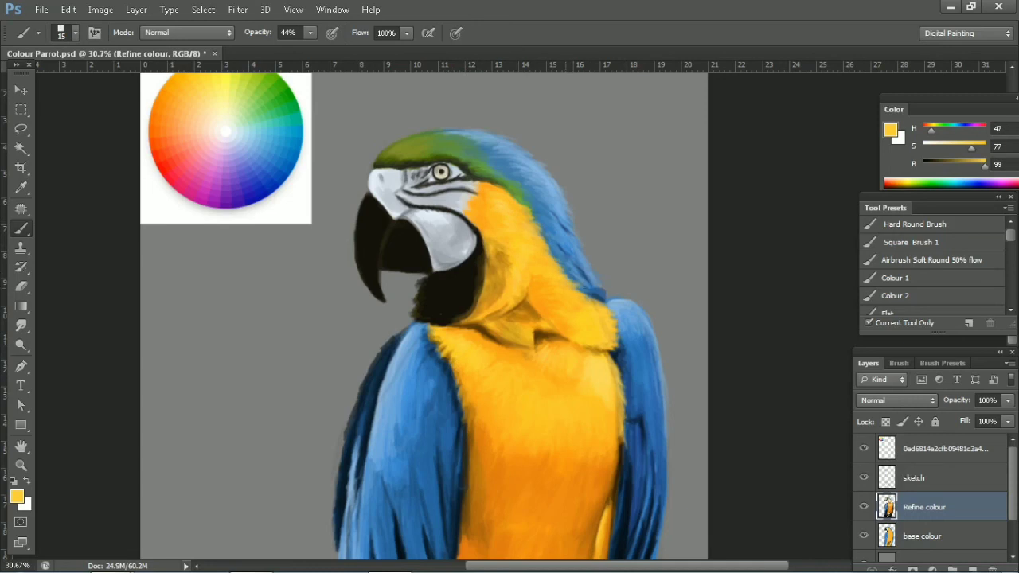
Step: Brighten the chest's left and right edges and the neck feathers, then sample a dark navy wing blue
drag(453, 371, 464, 463)
drag(617, 364, 626, 419)
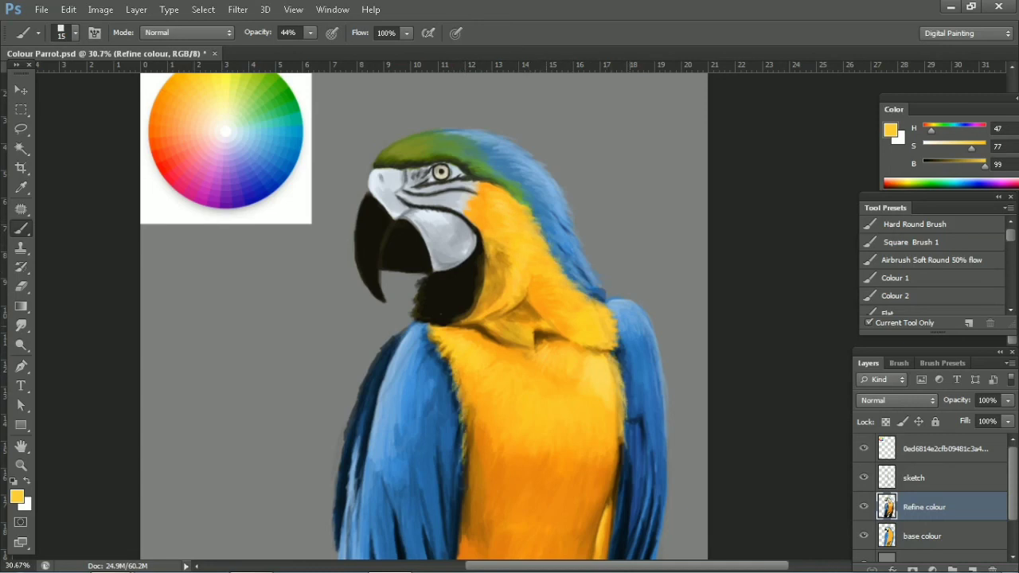
drag(607, 303, 622, 351)
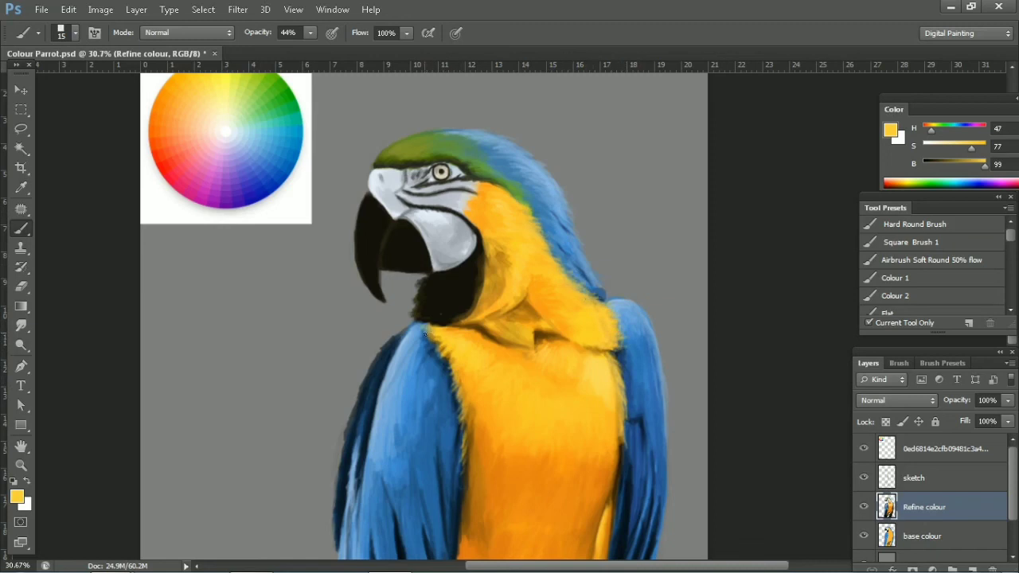
alt+click(386, 353)
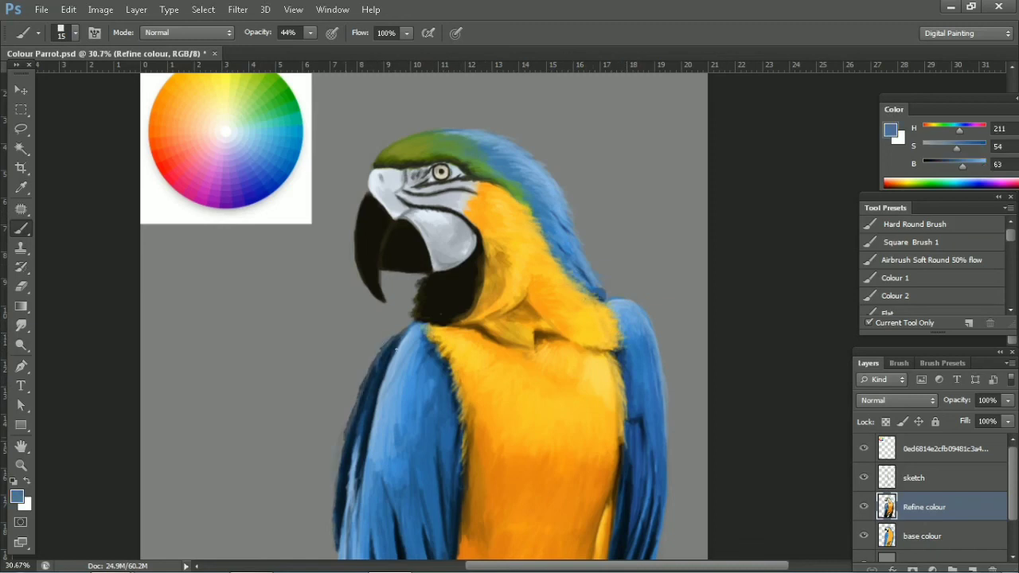
alt+click(426, 352)
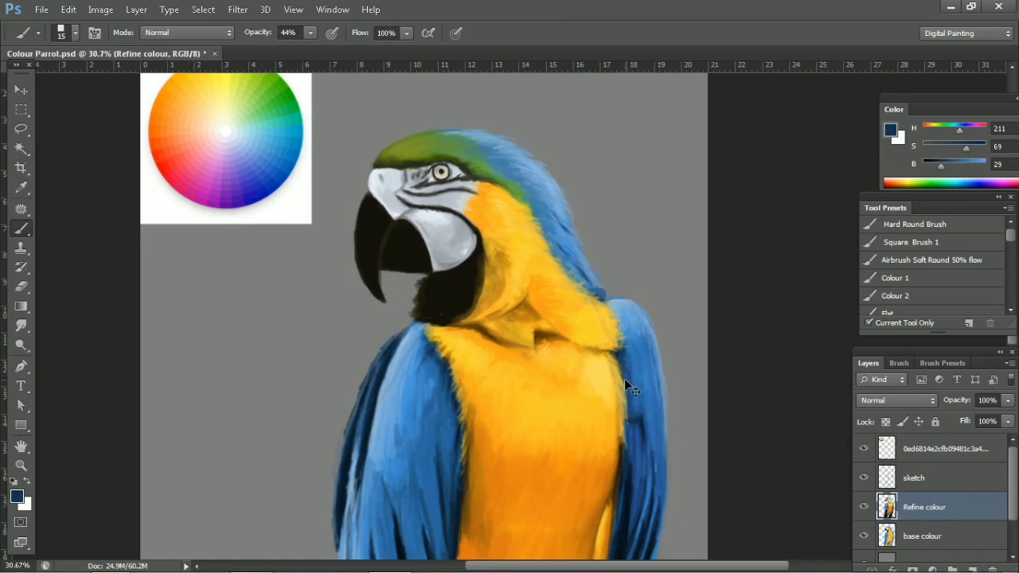
key(z)
drag(676, 200, 697, 293)
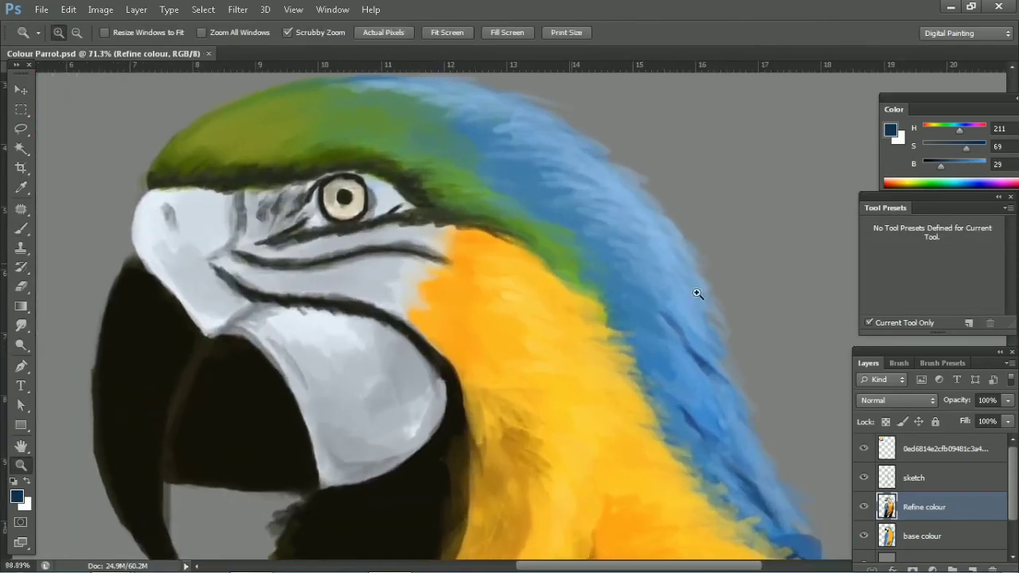
mouse_move(789, 227)
mouse_down()
mouse_move(728, 250)
mouse_move(712, 291)
mouse_move(610, 266)
mouse_move(559, 271)
mouse_up()
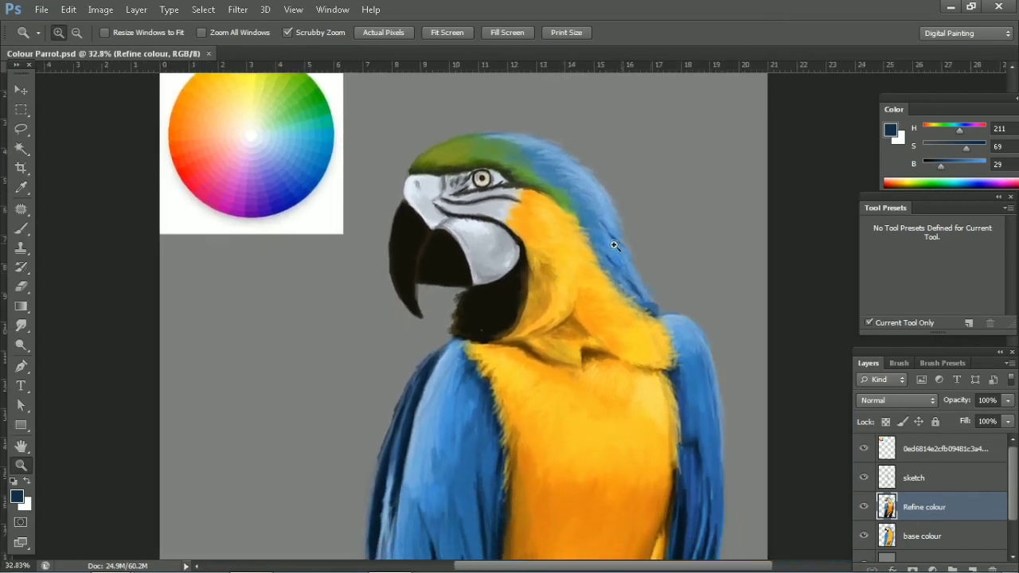
mouse_move(642, 237)
mouse_down()
mouse_move(597, 265)
mouse_move(587, 307)
mouse_up()
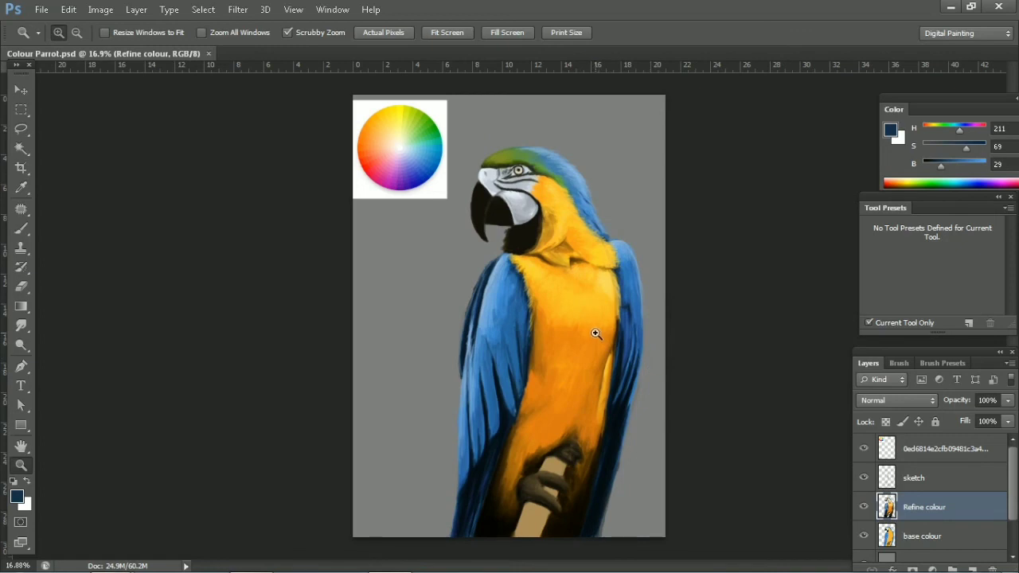
drag(605, 336, 629, 338)
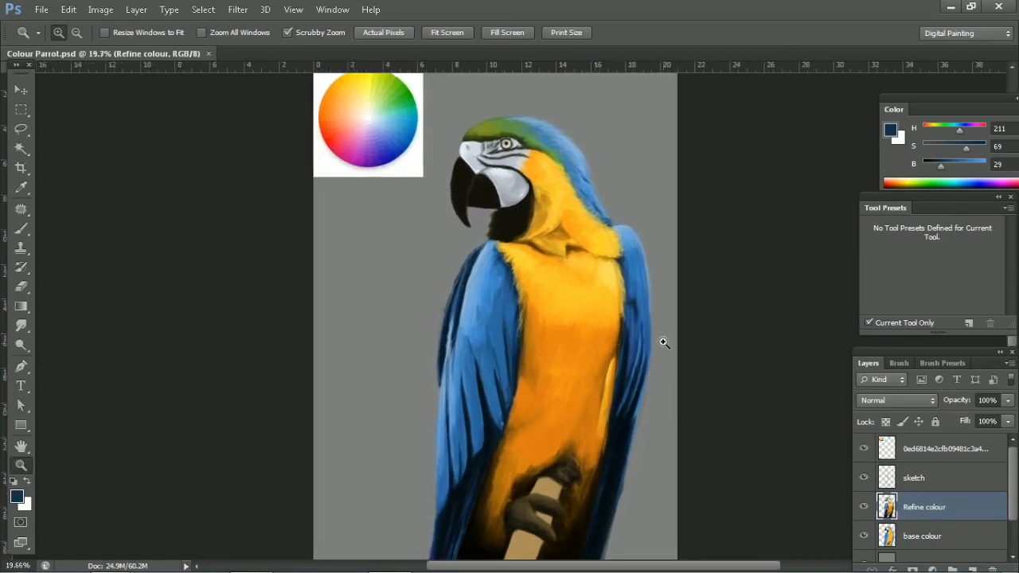